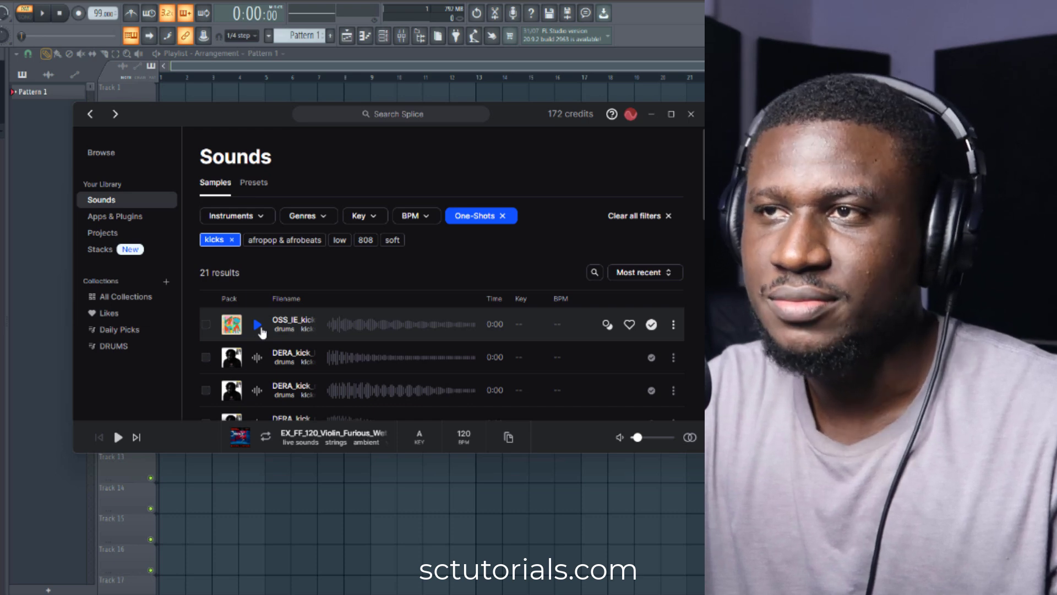
- Audition the low kick one-shots and the DERA snare samples in the Splice library
click(258, 326)
click(257, 358)
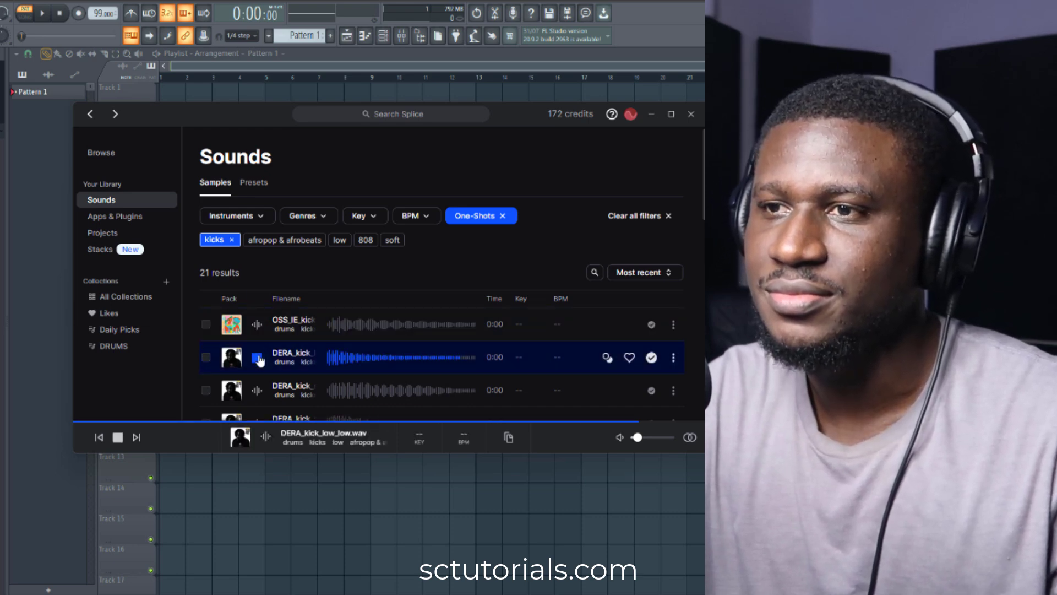
click(256, 390)
scroll(259, 358, down, 5)
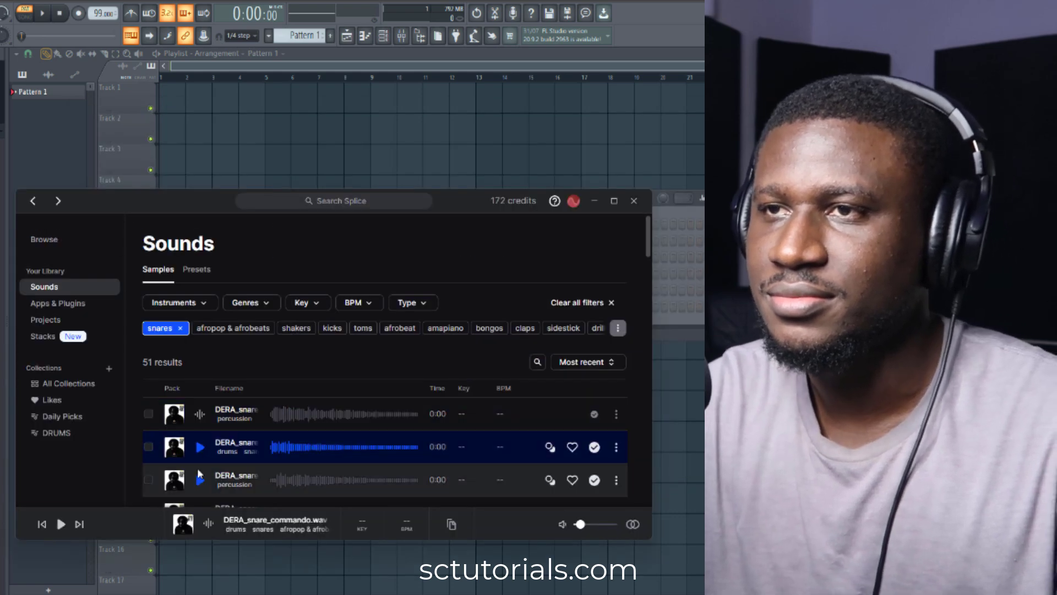
scroll(209, 322, down, 4)
click(200, 295)
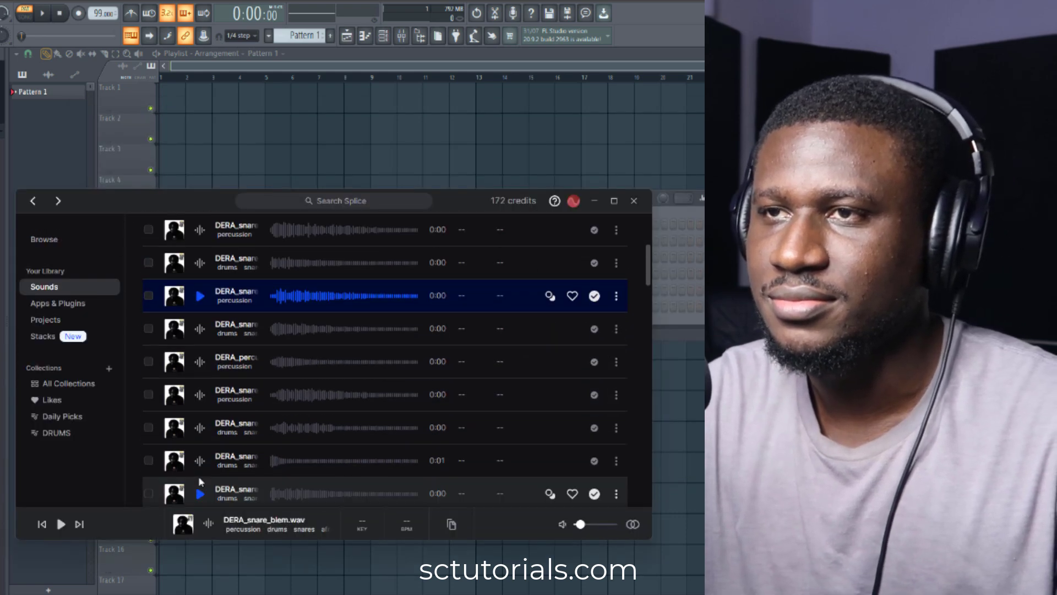
- Program Pattern 1 with DERA_kick_drill on steps 1 and 9 and DERA_snare_blem on step 4, checking it in playback
drag(467, 210, 414, 419)
drag(308, 504, 303, 296)
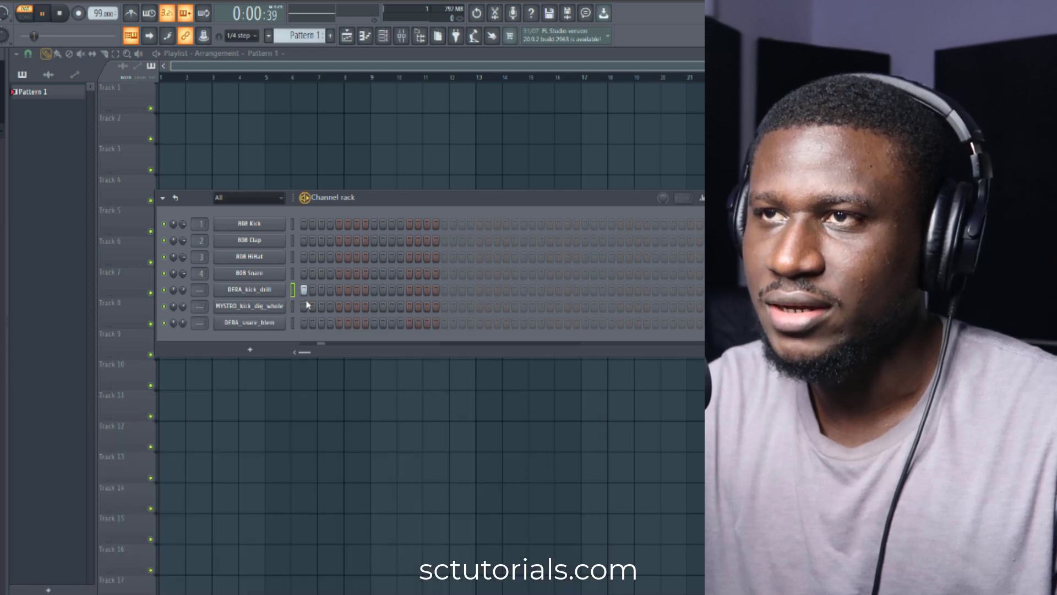
click(330, 323)
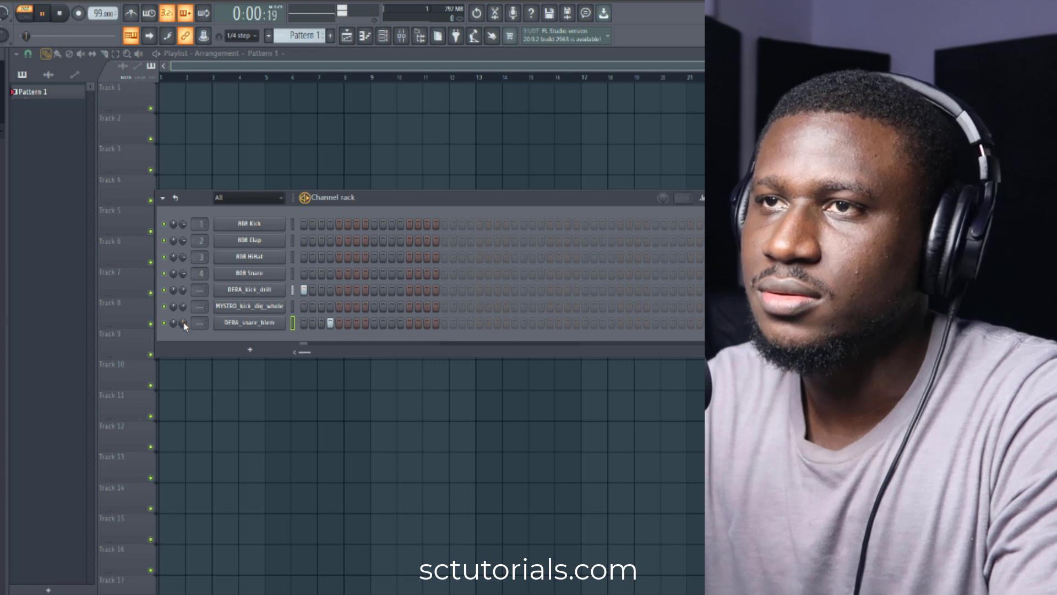
key(space)
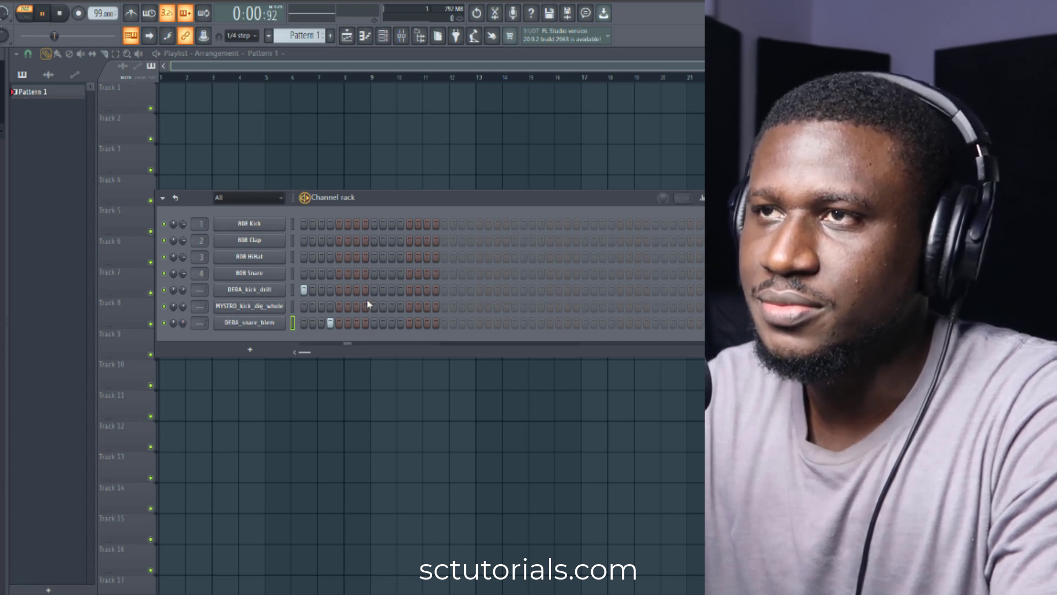
click(374, 293)
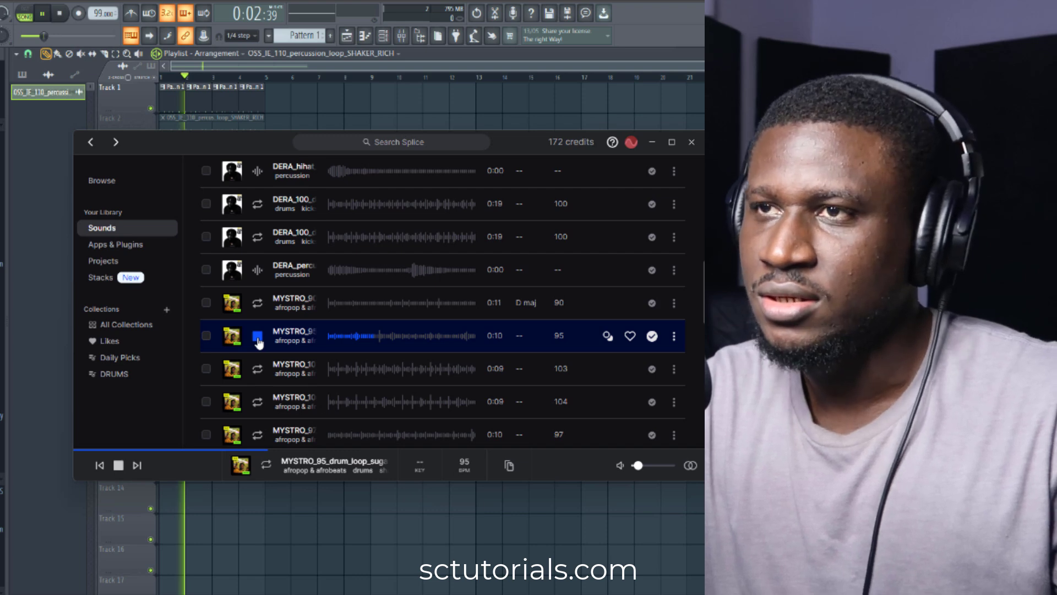
- Add Splice's MYSTRO_95_drum_loop_sugar loop to the playlist, fitted to four bars, in place of the SHAKER_RICH percussion loop on Track 2
click(258, 338)
drag(617, 339, 214, 193)
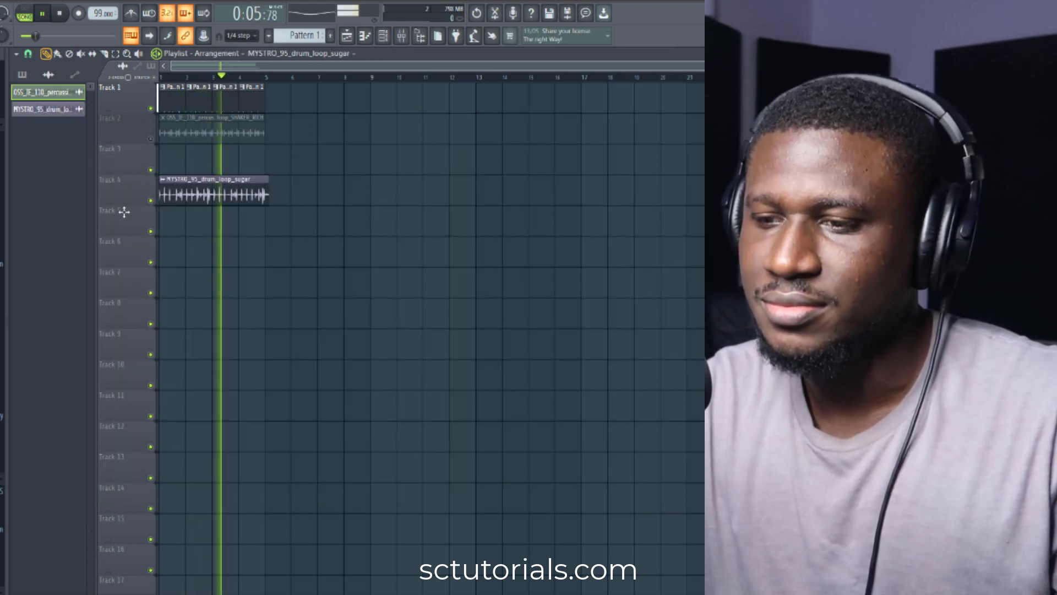
key(Escape)
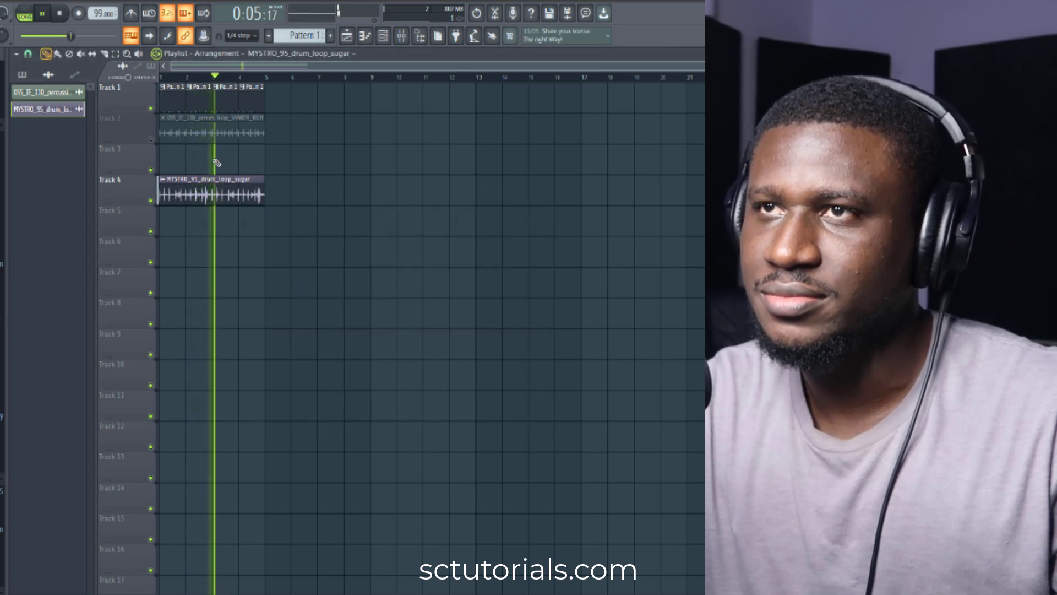
right_click(215, 140)
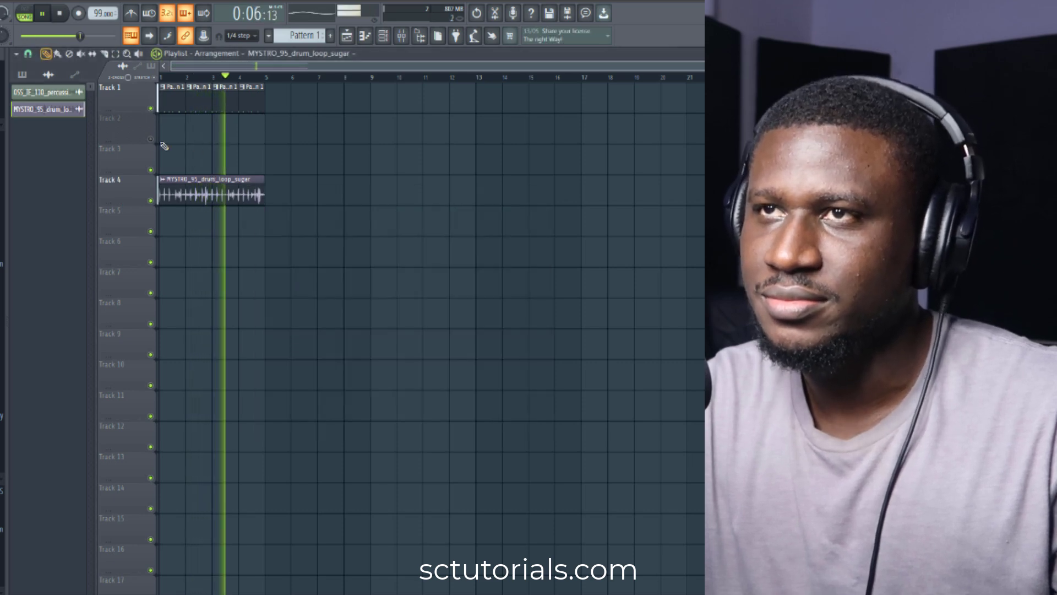
click(242, 203)
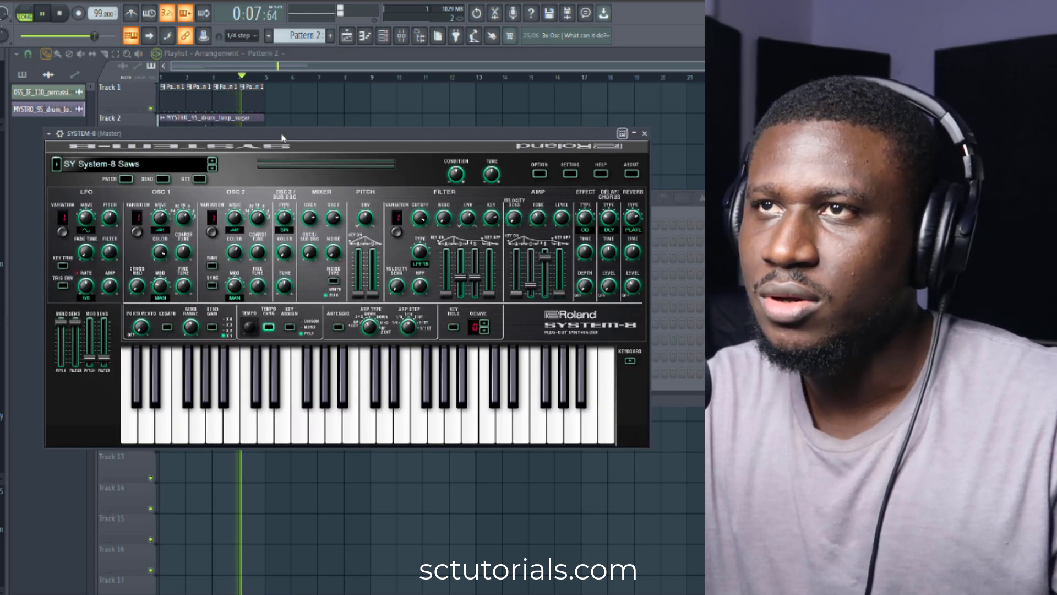
- Stop playback, browse the SYSTEM-8 synth's patches and choose BR Classic Brass
drag(283, 141, 335, 142)
key(space)
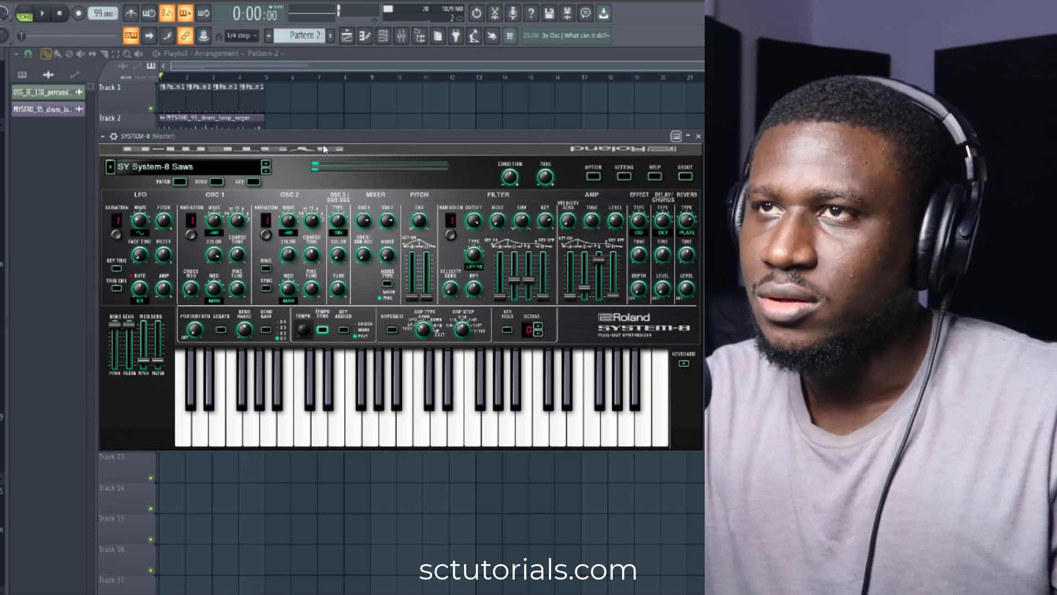
click(266, 172)
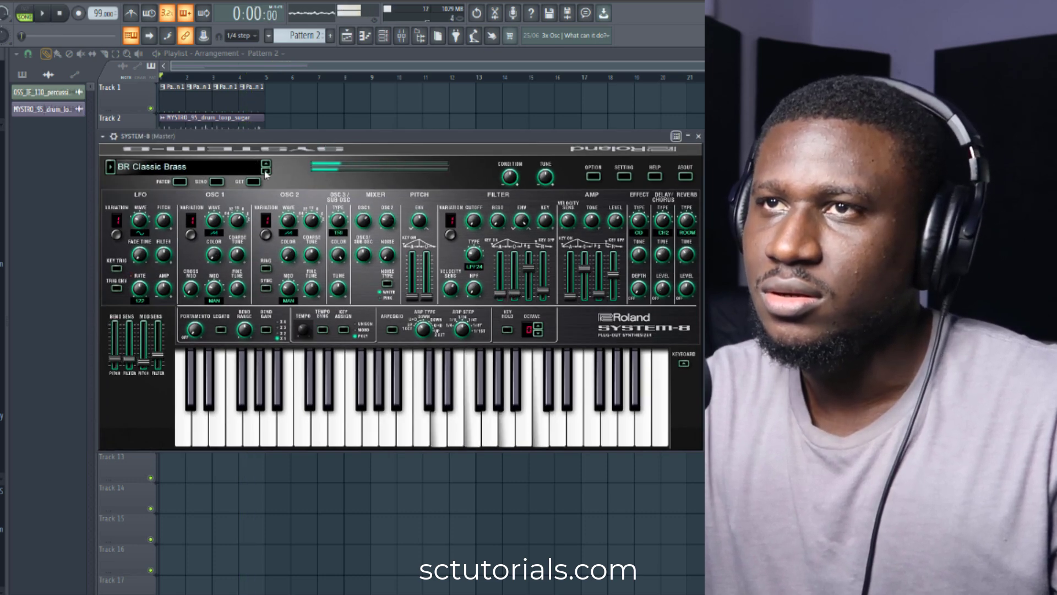
click(265, 171)
click(265, 164)
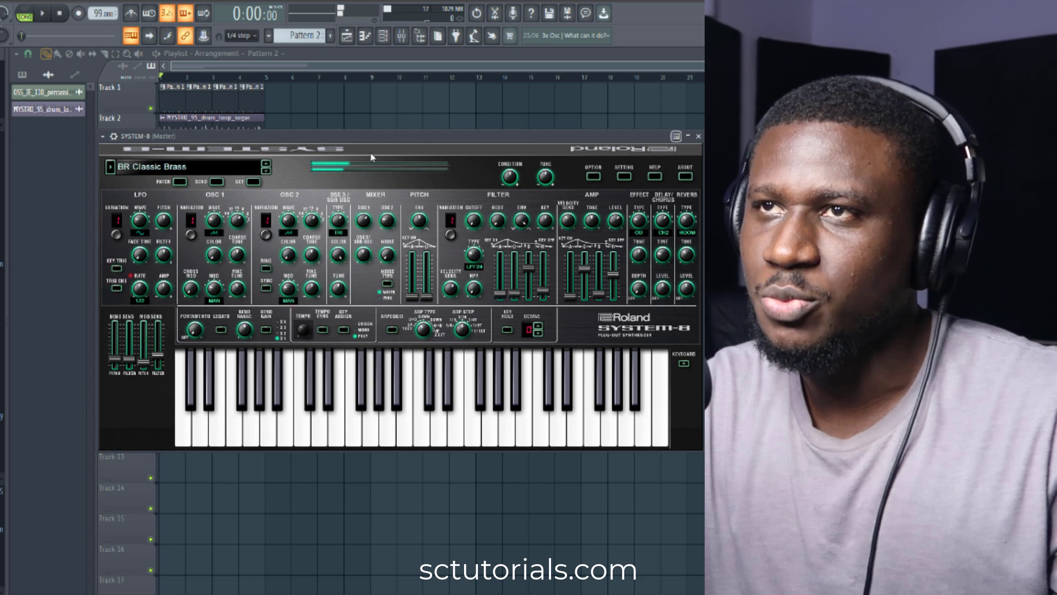
drag(386, 136, 511, 387)
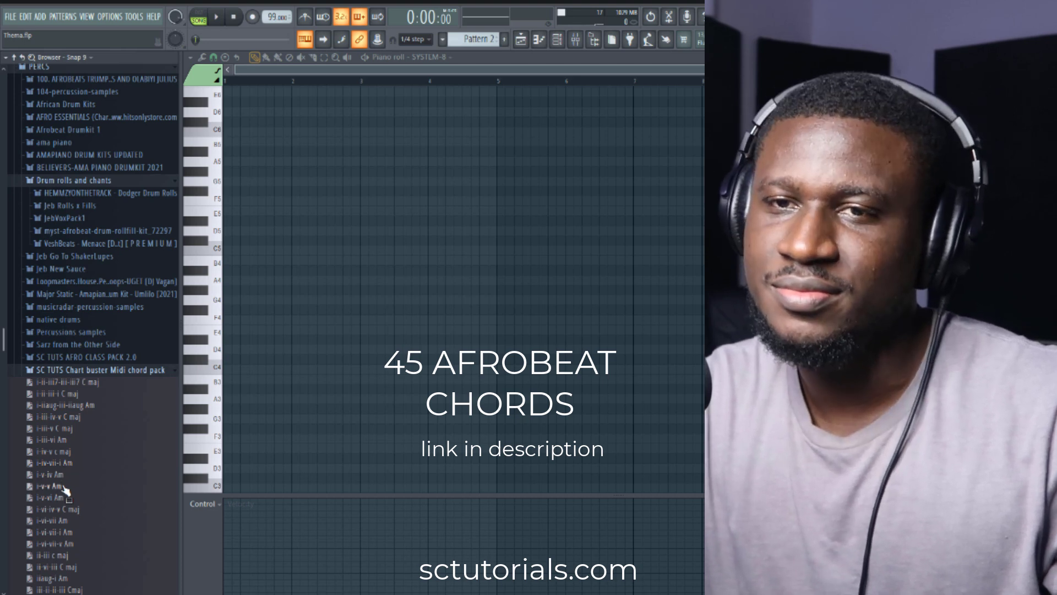
- Try the i-iv-vii-i Am progression from the SC TUTS Chart buster Midi chord pack in SYSTEM-8's piano roll
drag(261, 346, 290, 329)
key(space)
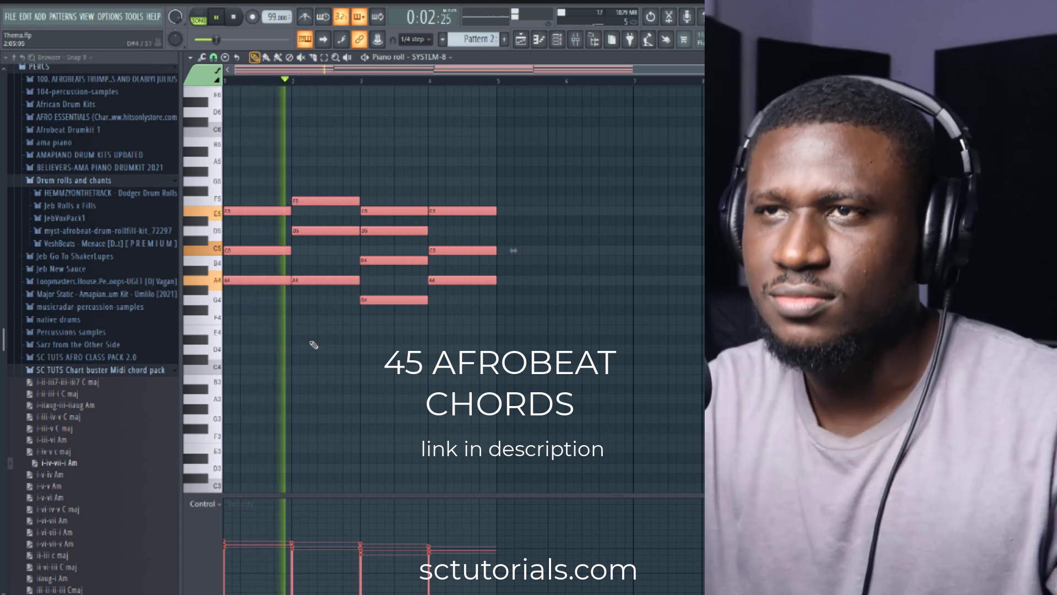
key(Page_Up)
right_click(310, 342)
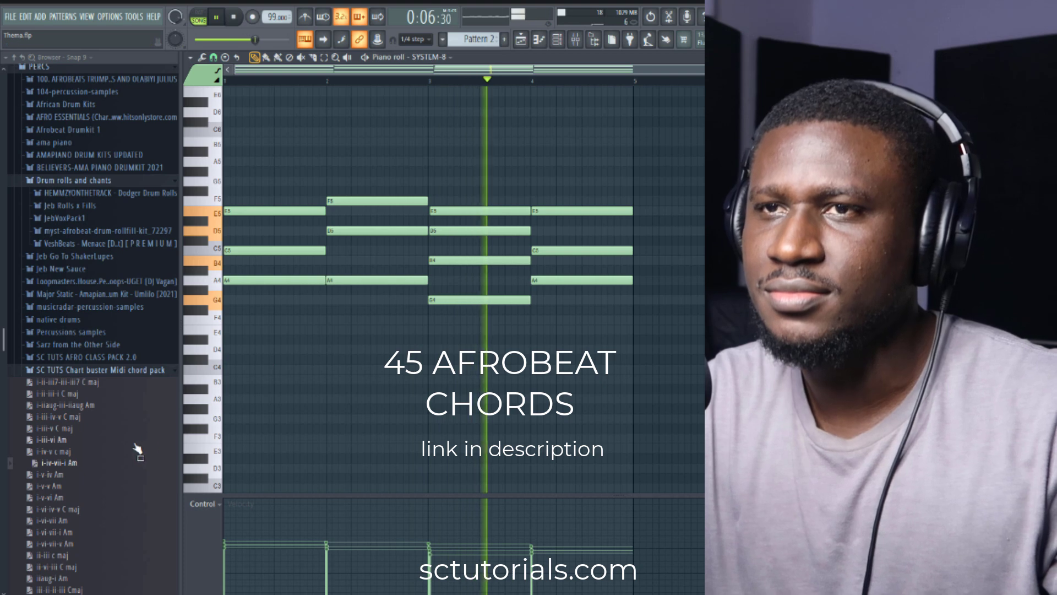
- Load the iv-v-vi-iv-v-vi C maj progression from the chord pack into SYSTEM-8's piano roll and play it
scroll(108, 460, down, 5)
drag(84, 451, 80, 454)
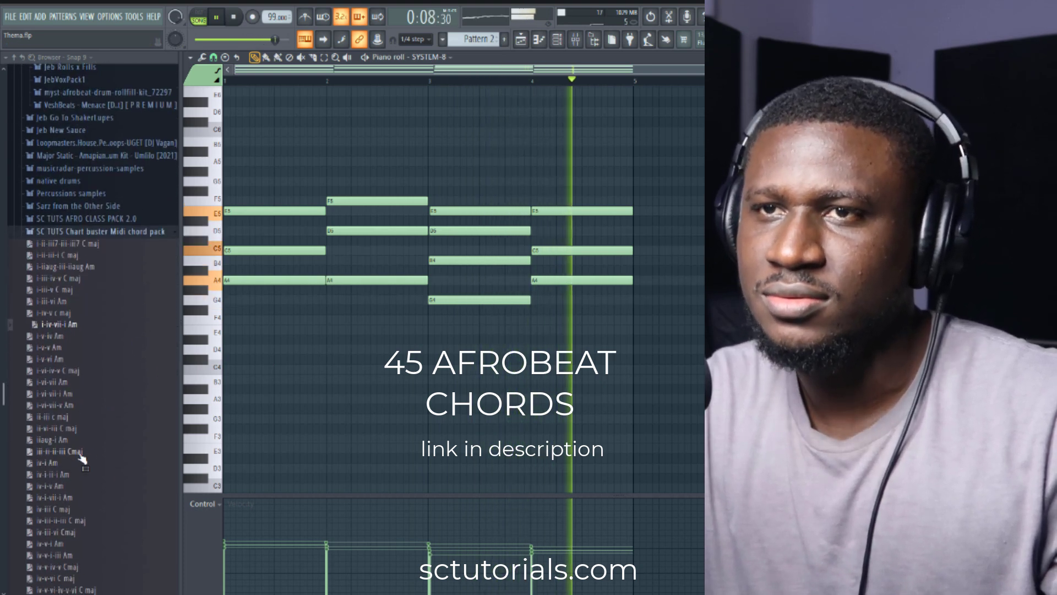
scroll(82, 460, down, 5)
drag(83, 452, 365, 413)
key(space)
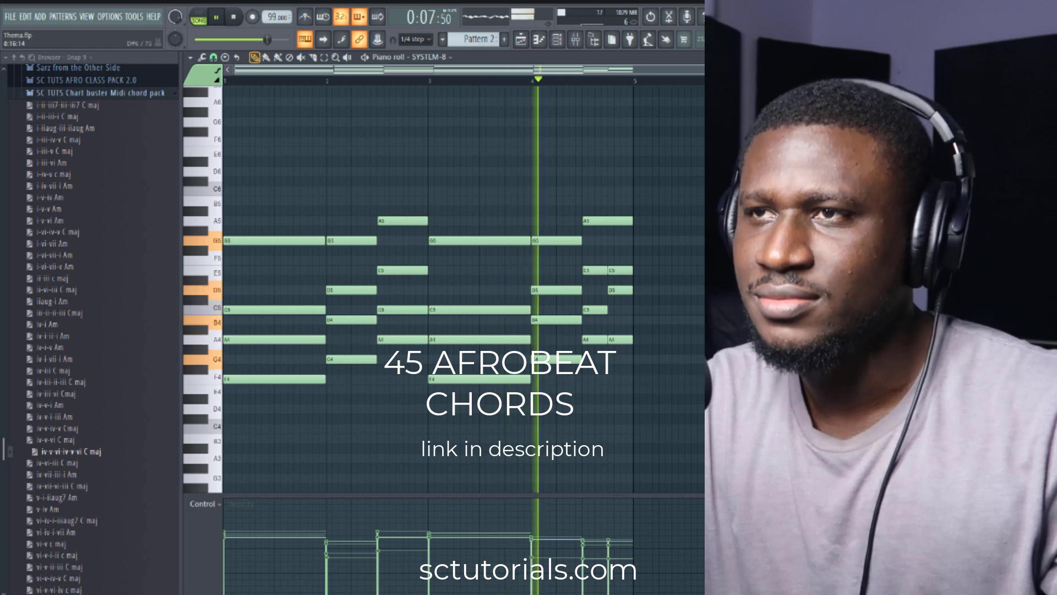
- Render Pattern 2 to a WAV file and replace its playlist clip with the audio
key(Escape)
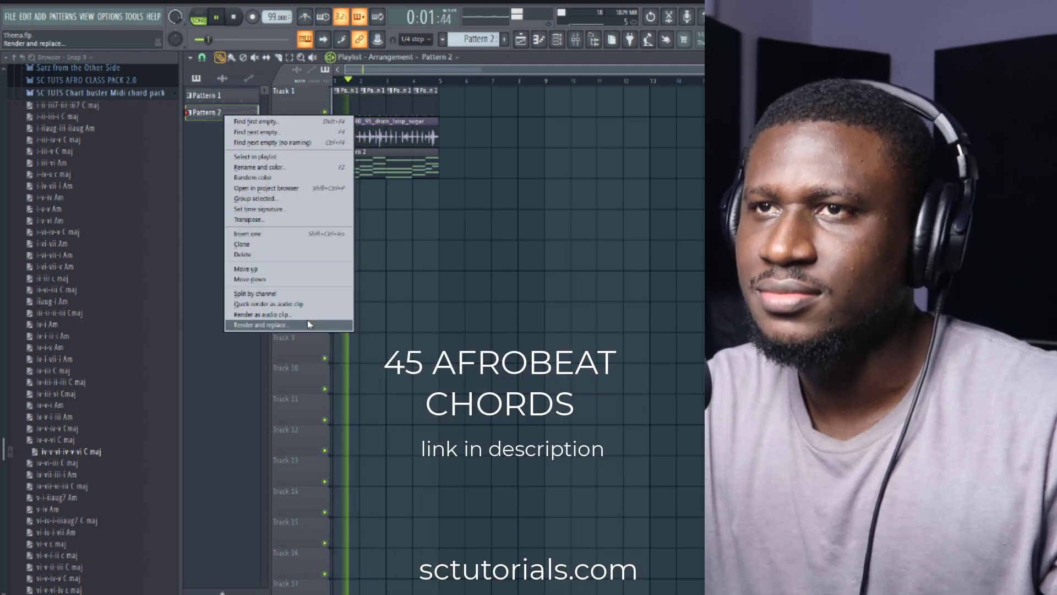
click(309, 325)
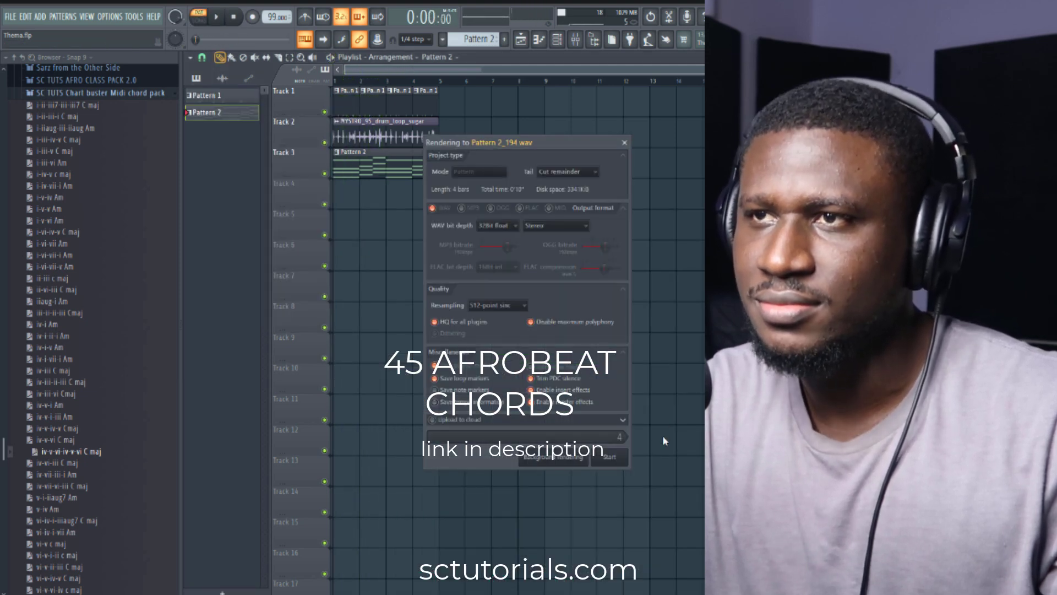
click(607, 456)
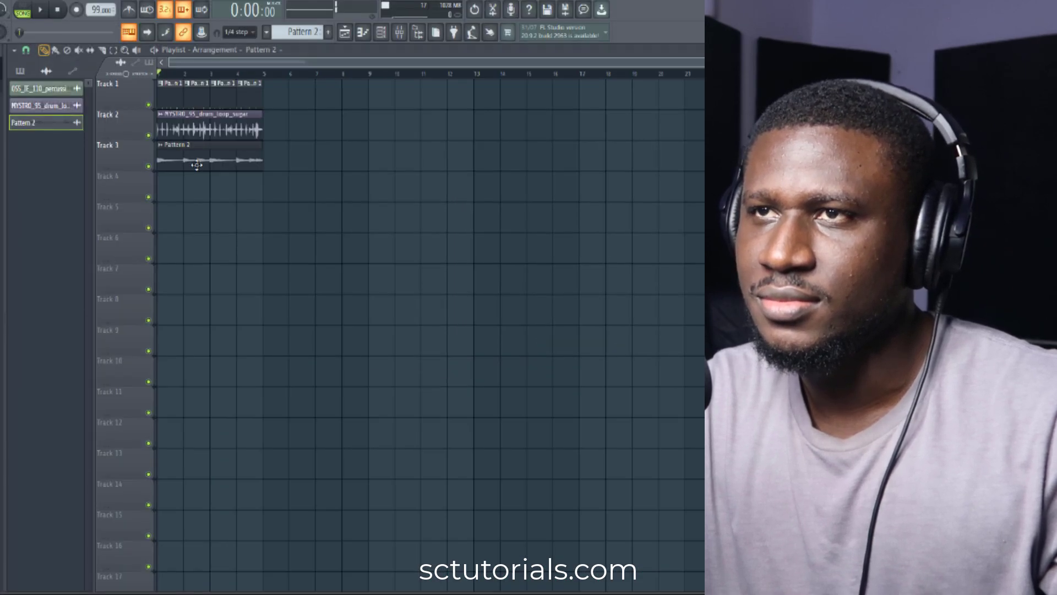
- Route the rendered Pattern 2 audio to mixer insert 1 and load Fruity Parametric EQ 2 in its first effect slot
key(F9)
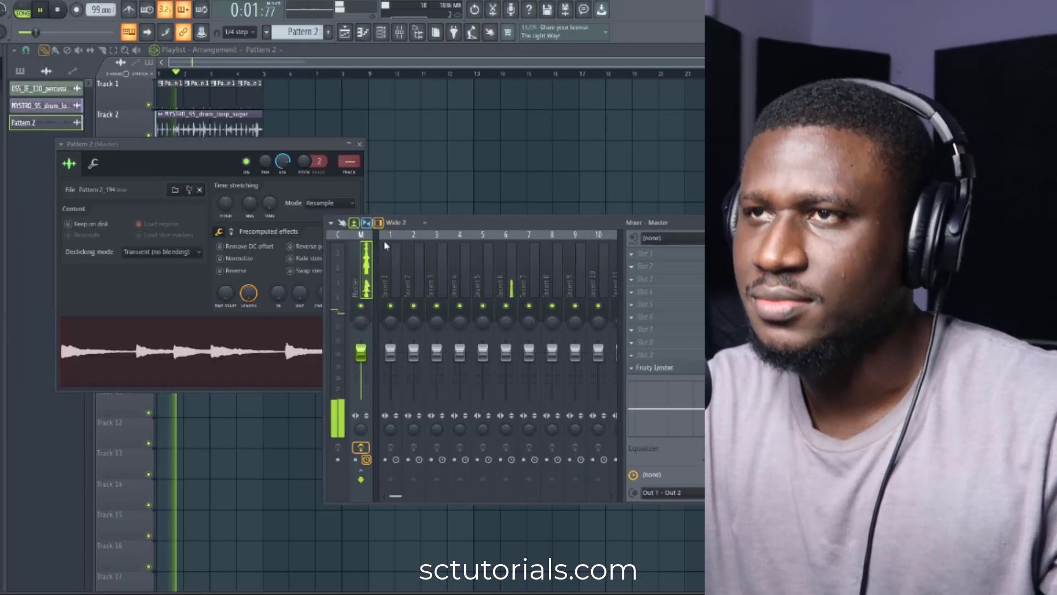
key(ctrl+l)
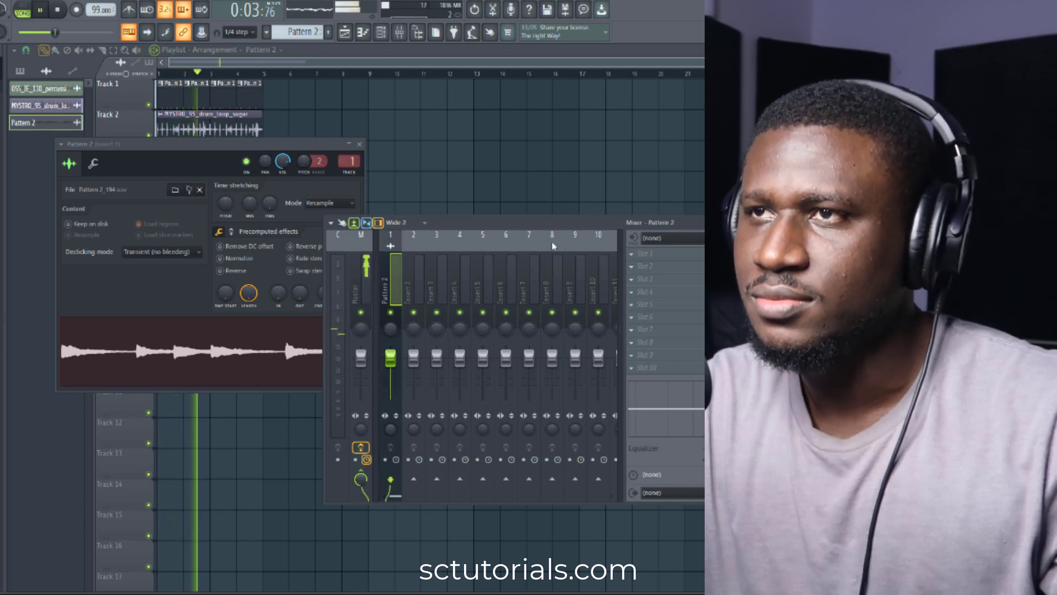
click(692, 256)
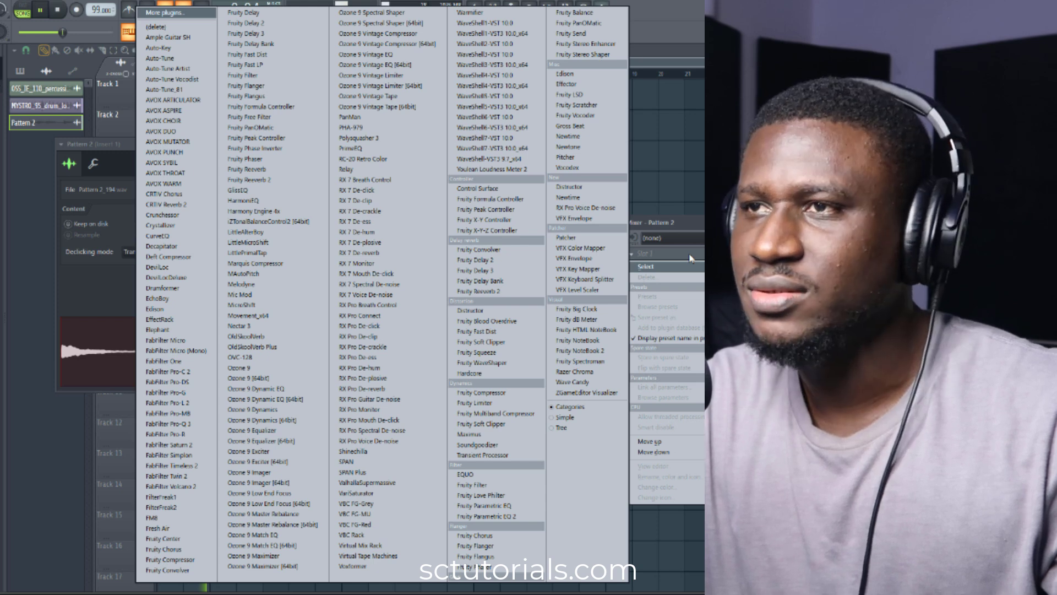
click(485, 516)
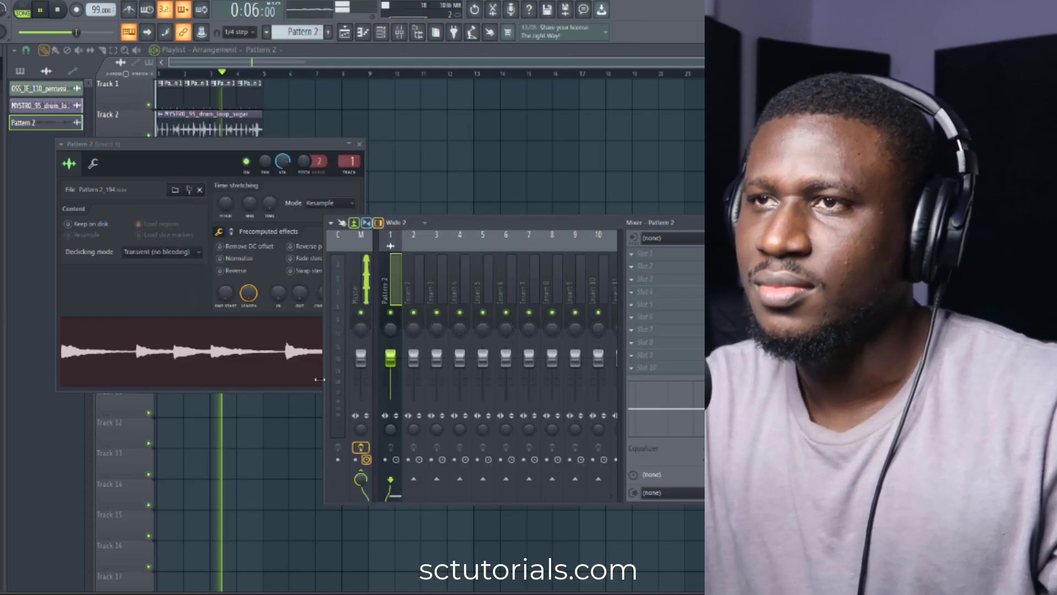
- Roll off the highs of the Pattern 2 audio with a low-pass curve on EQ band 7, adjusting the cutoff during playback
drag(267, 247, 226, 295)
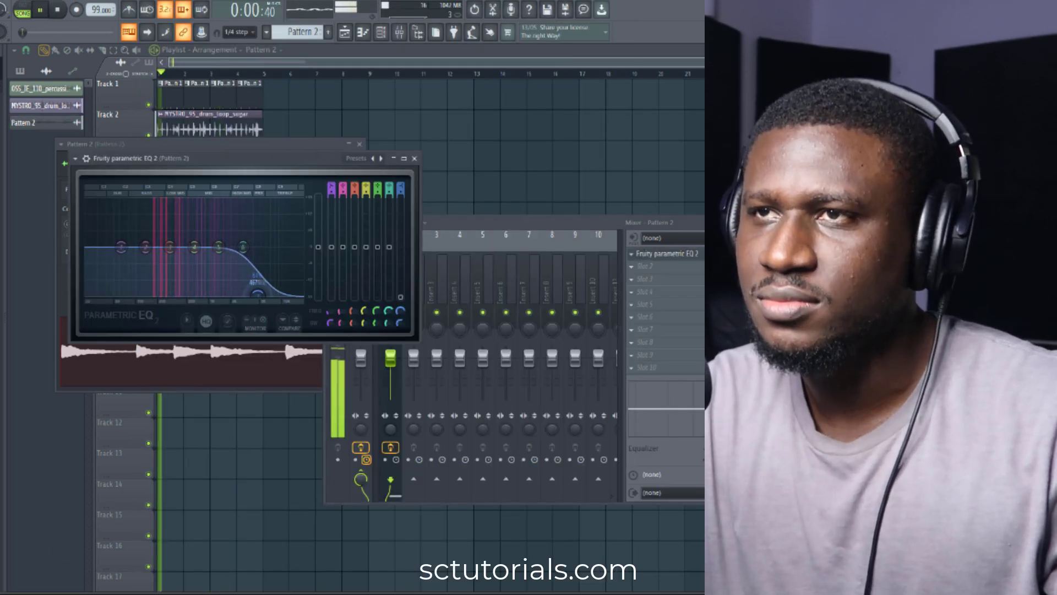
key(space)
key(space)
key(space)
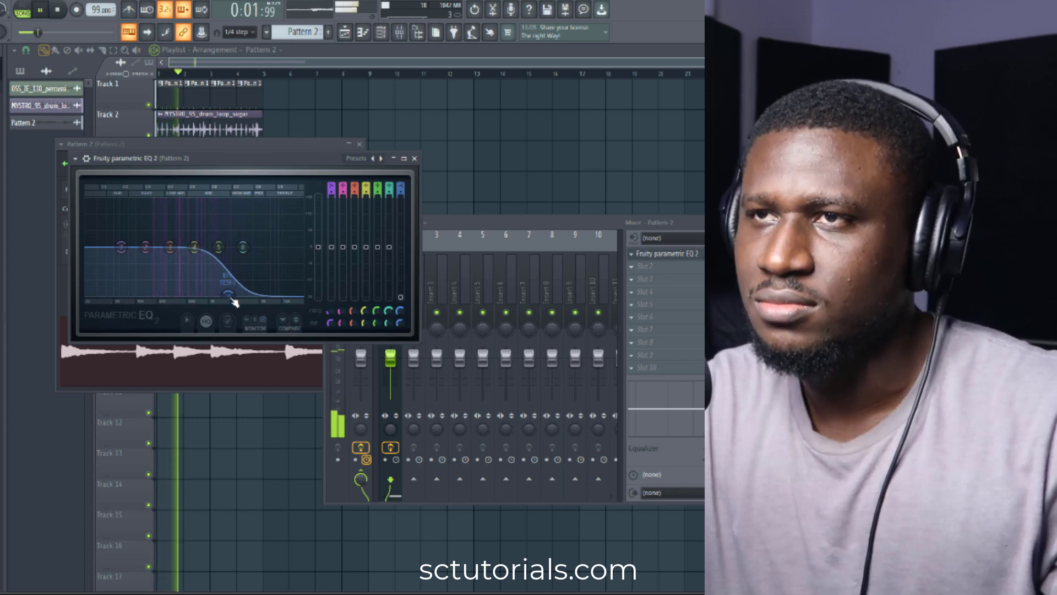
drag(228, 295, 236, 294)
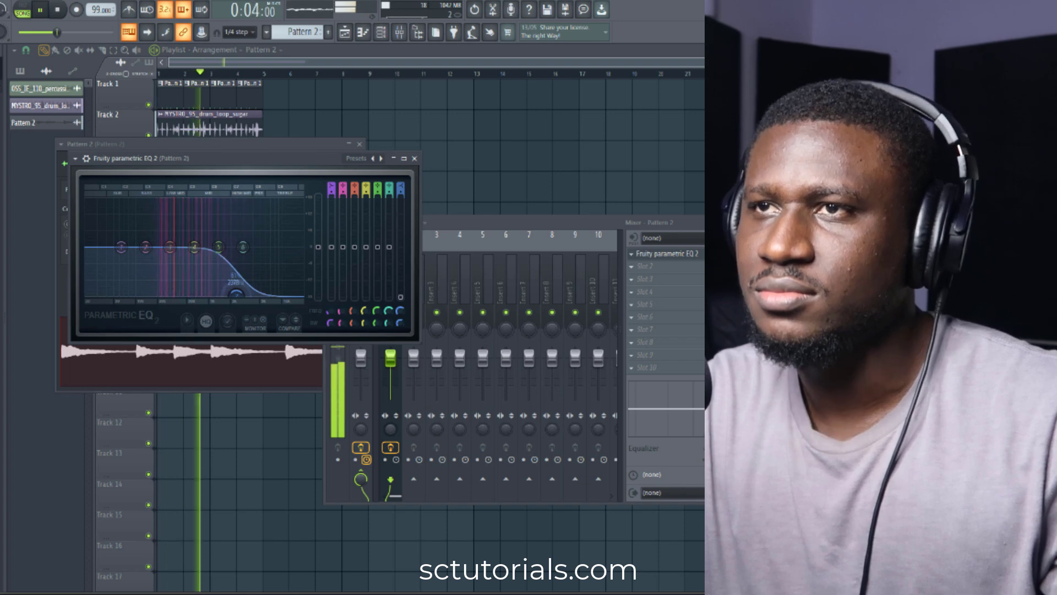
click(416, 159)
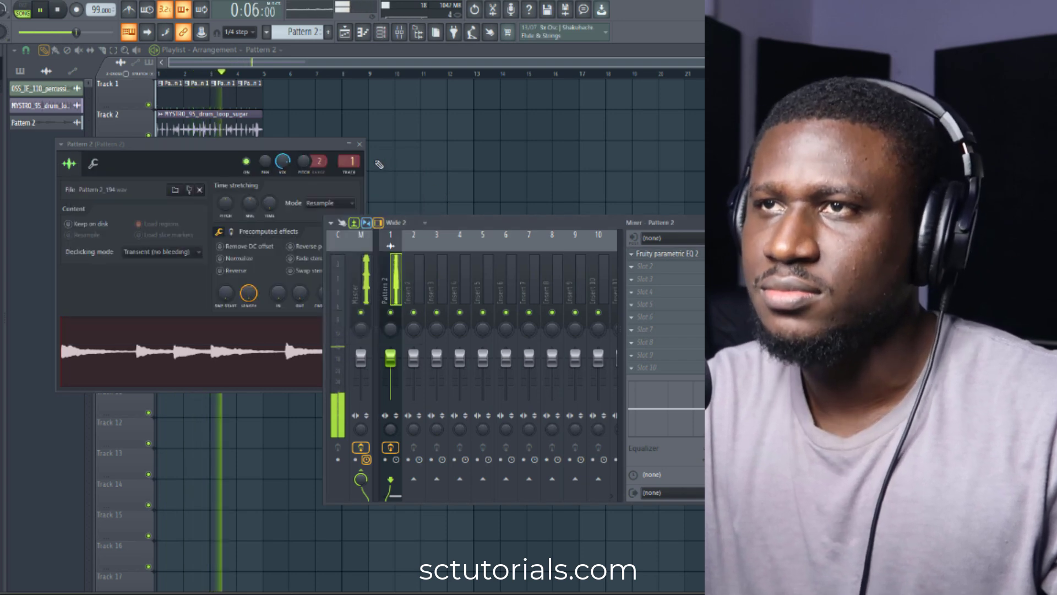
click(359, 144)
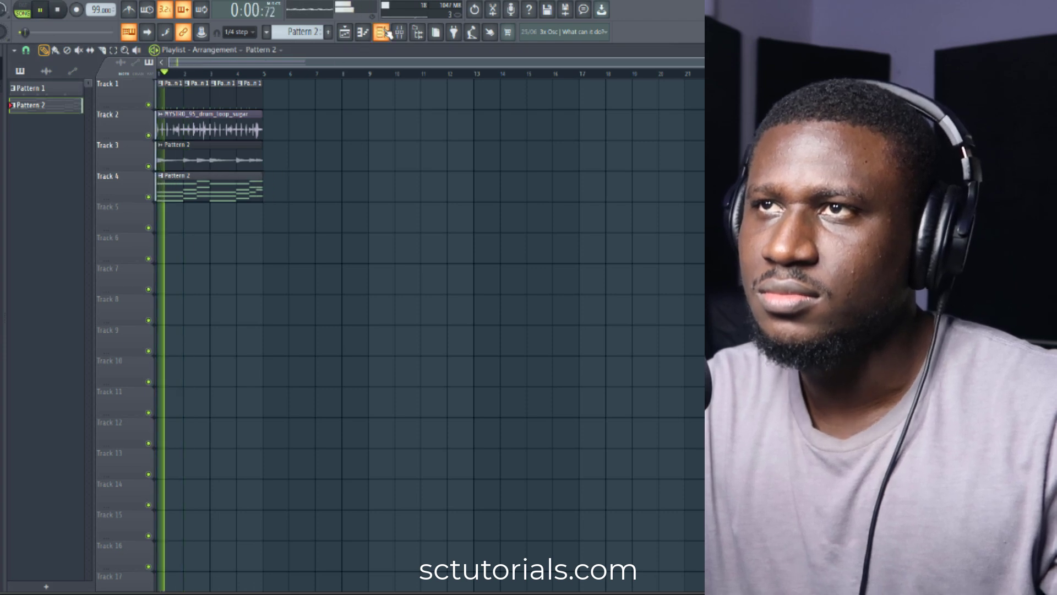
- Reopen the SYSTEM-8 synth from the channel rack, stop playback and switch its patch to PD Wispy Pad
key(F6)
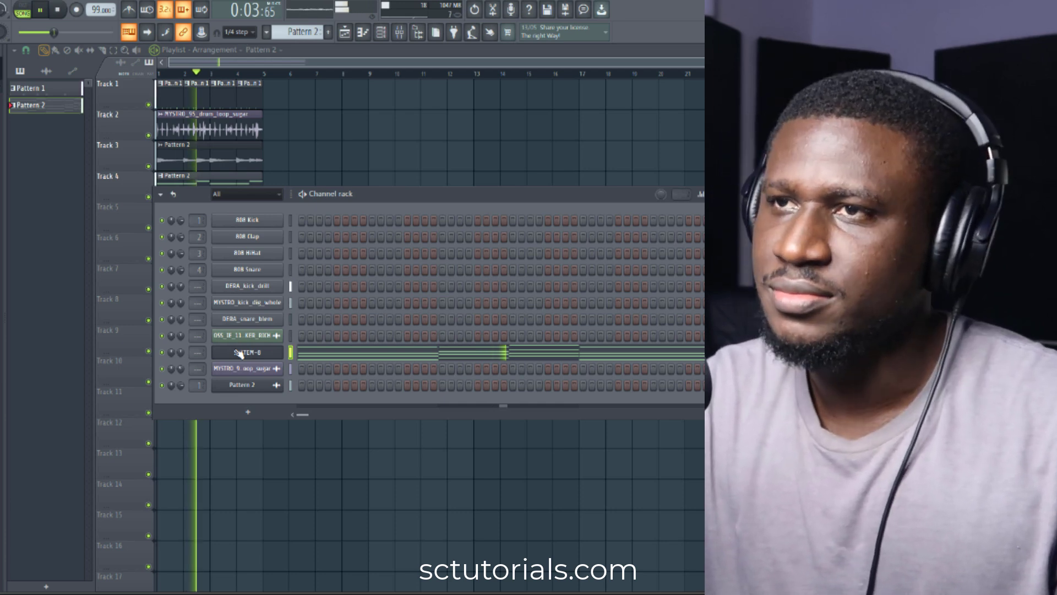
click(240, 353)
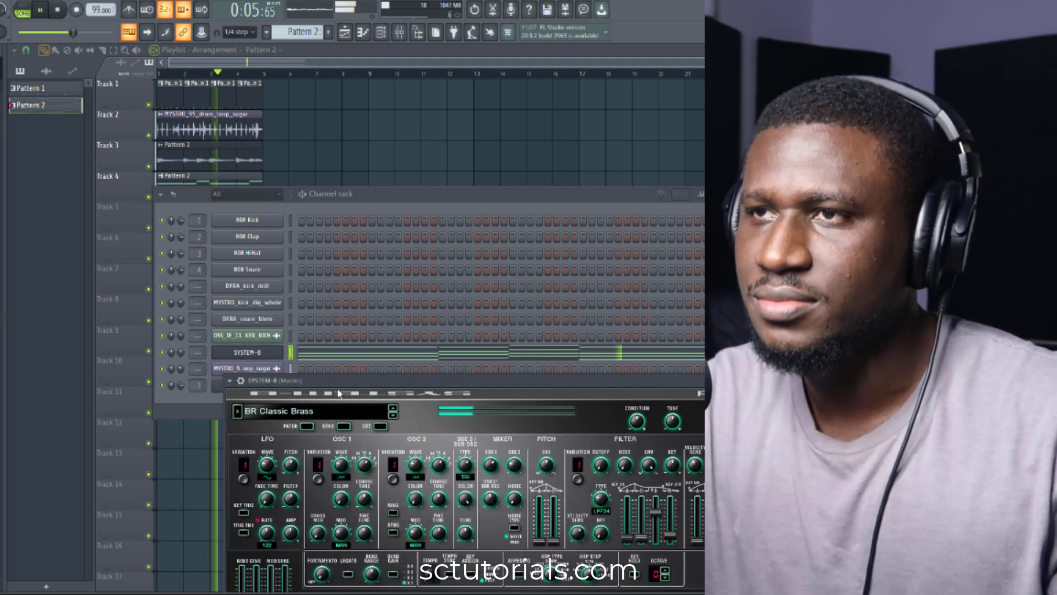
key(space)
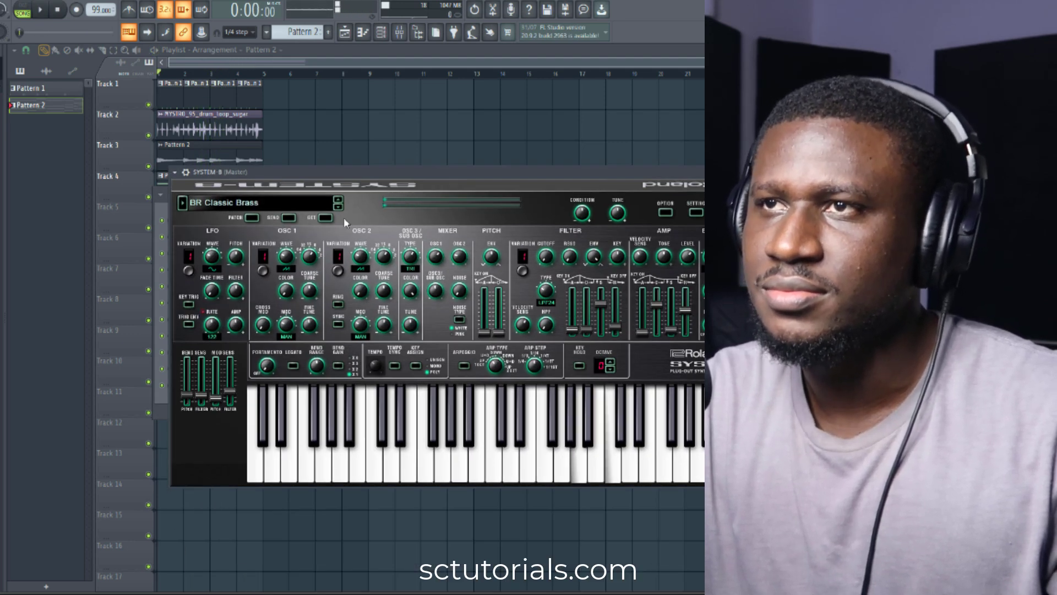
click(338, 208)
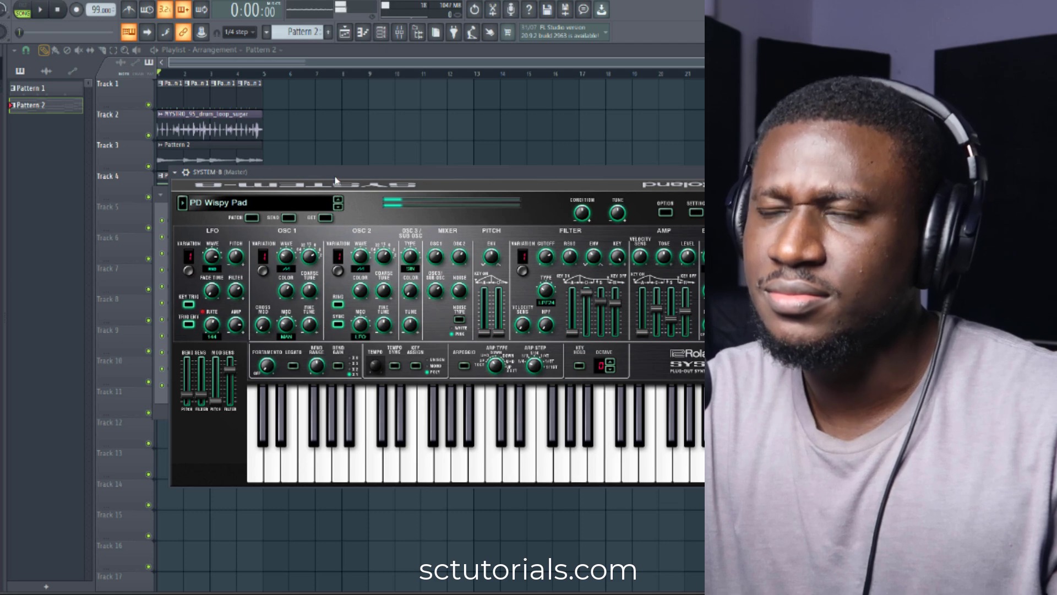
- Audition the PD Wispy Pad layer in the song and adjust the SYSTEM-8 channel's volume in the channel rack
key(space)
key(F6)
drag(337, 174, 493, 195)
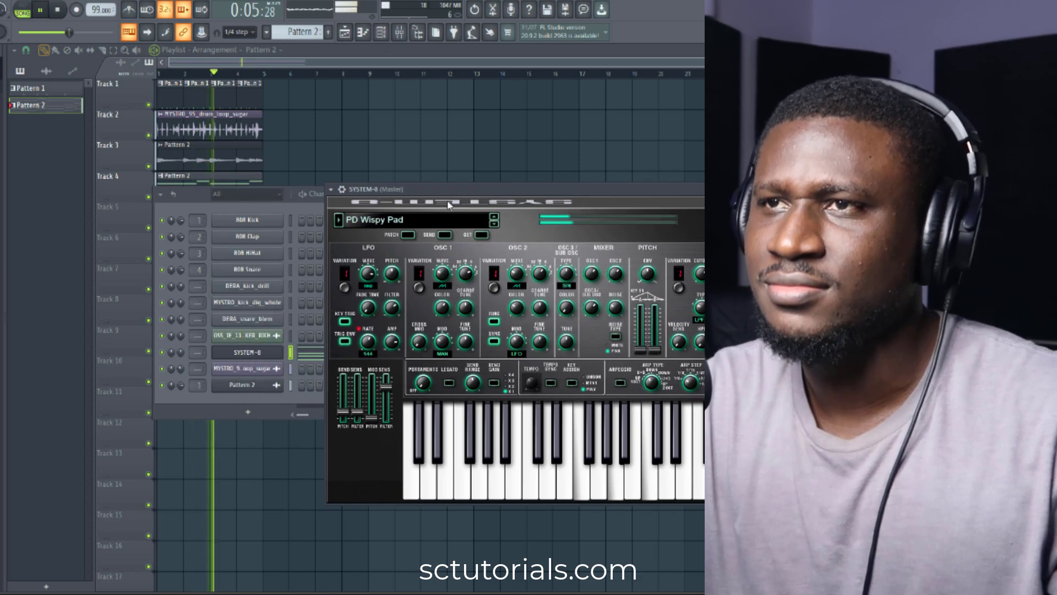
key(space)
click(182, 355)
key(space)
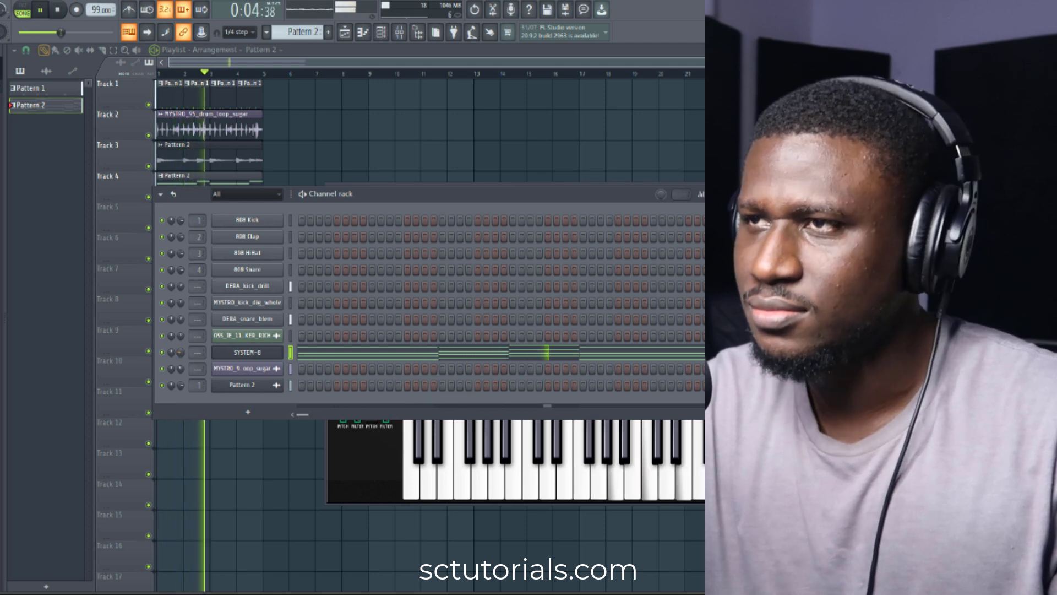
click(139, 299)
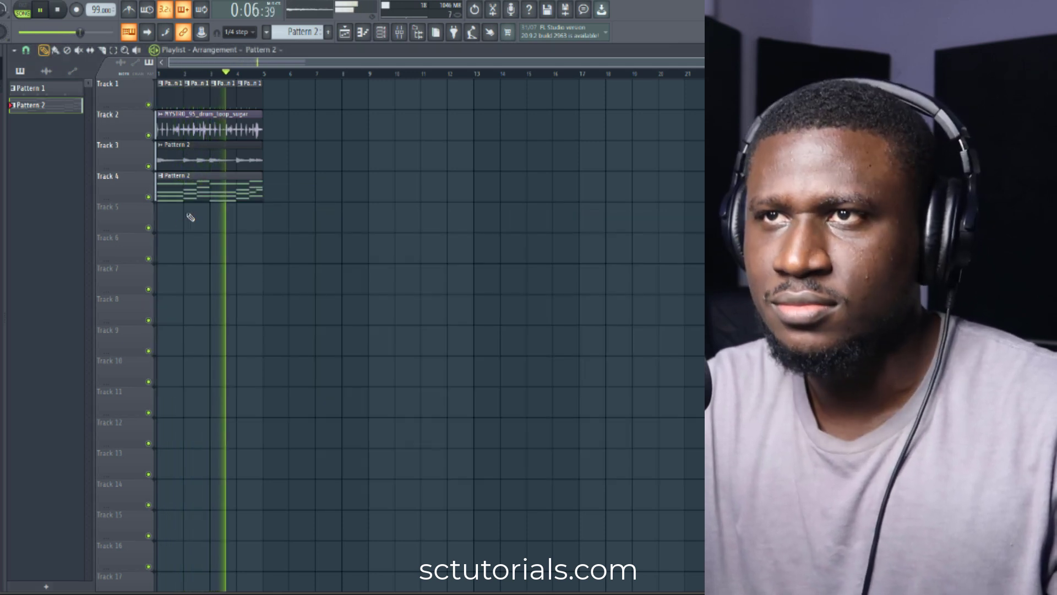
- Render Pattern 2 with the PD Wispy Pad sound and replace its clip on track 4 with the audio
right_click(74, 108)
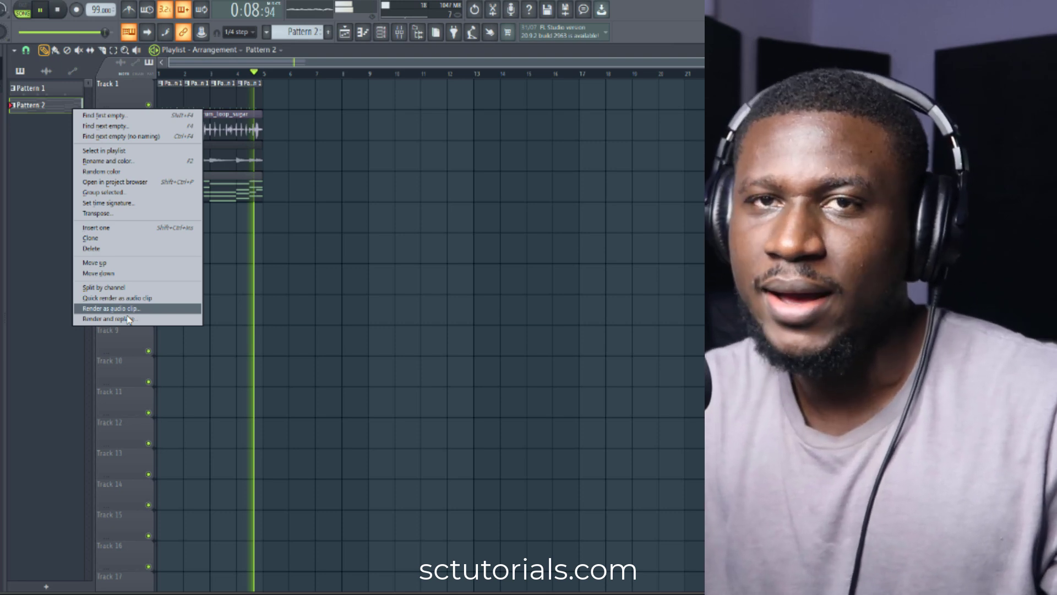
click(129, 319)
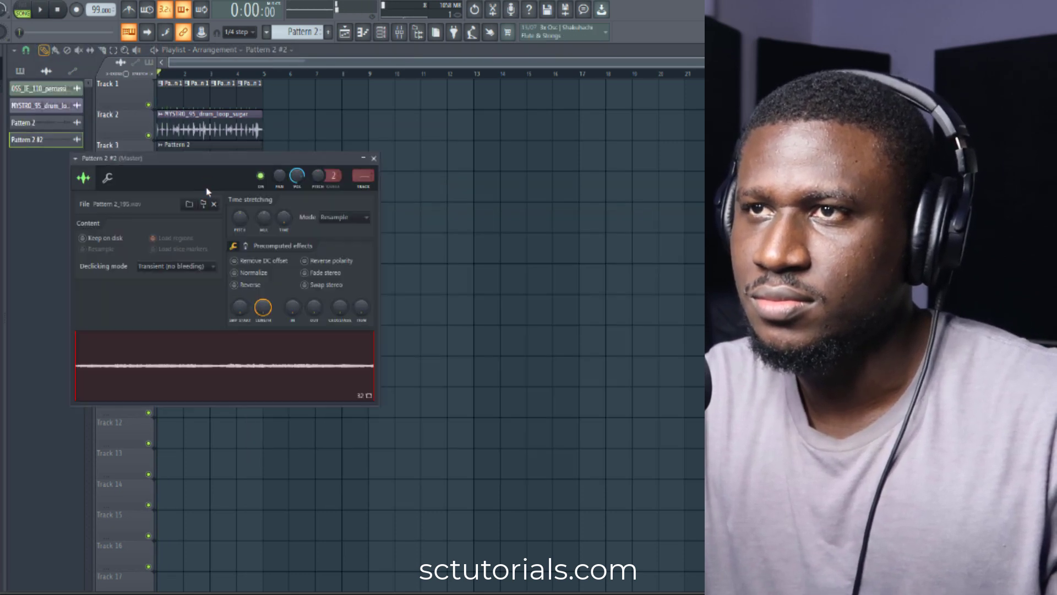
- Set up a SYSTEM-100 channel with the BS Rub Bass patch and check its preset list
click(381, 36)
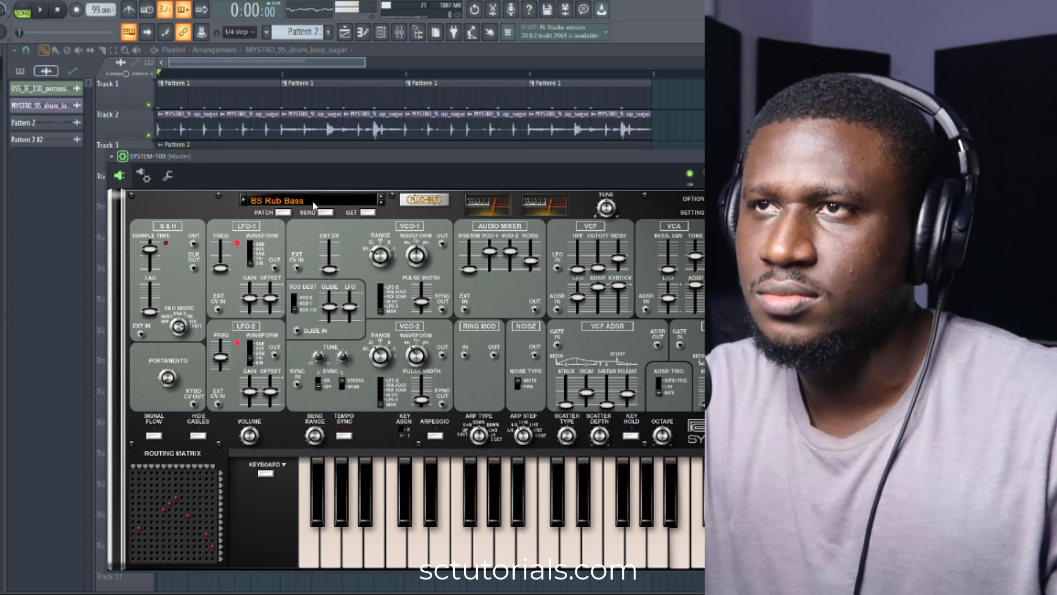
click(312, 203)
click(313, 204)
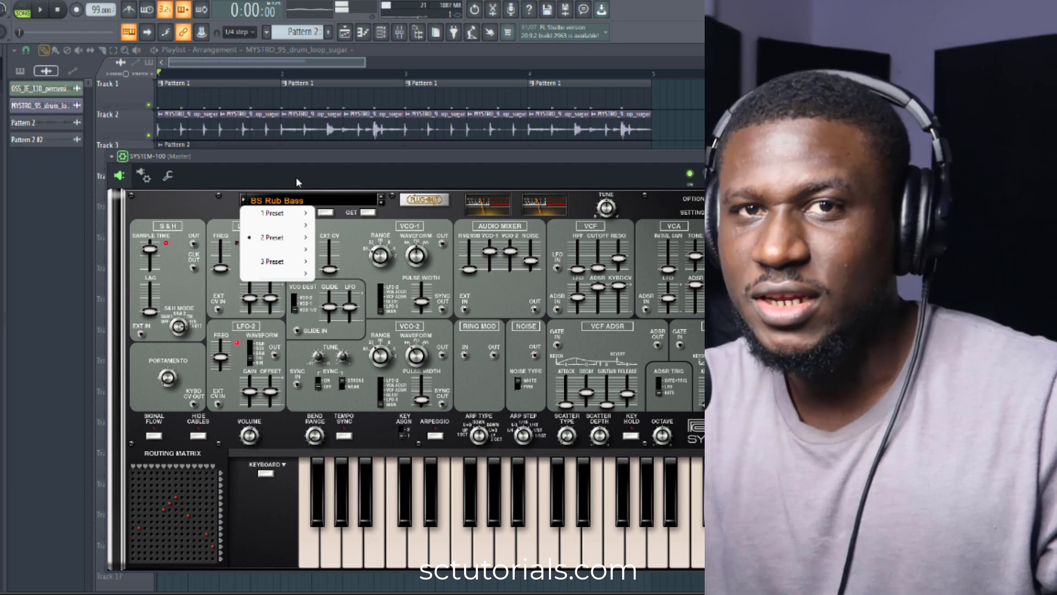
click(295, 170)
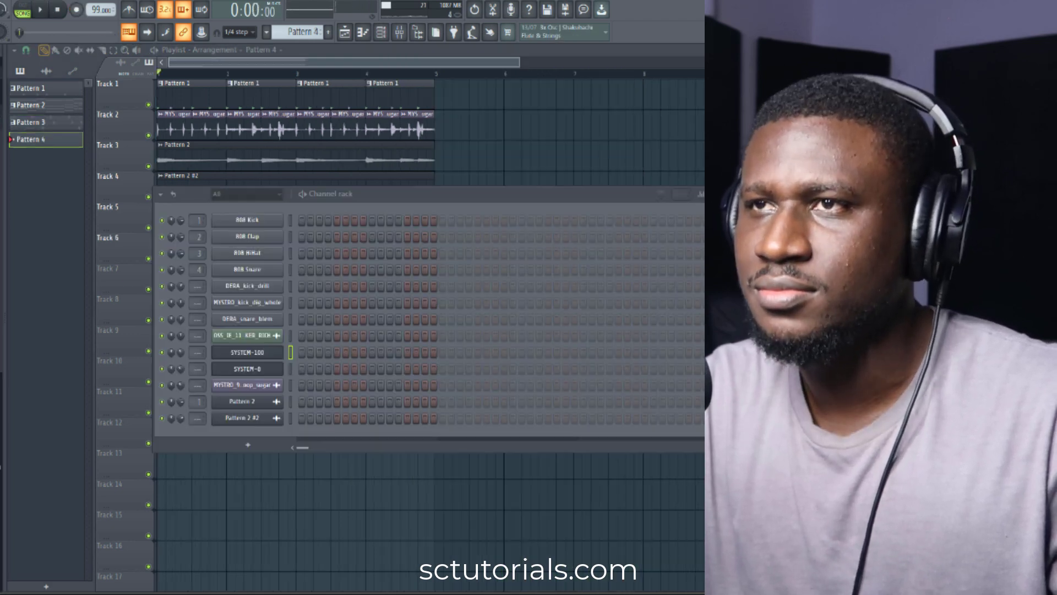
- Add the Spinz sample as a new channel in the channel rack and set it to cut itself
drag(6, 319, 238, 439)
right_click(278, 434)
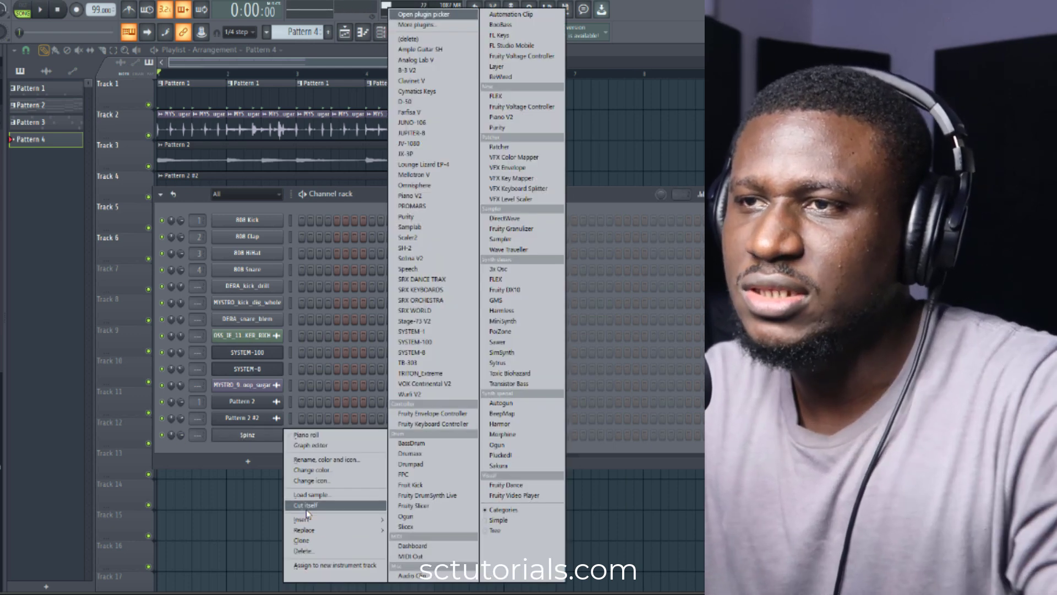
click(292, 503)
key(space)
key(space)
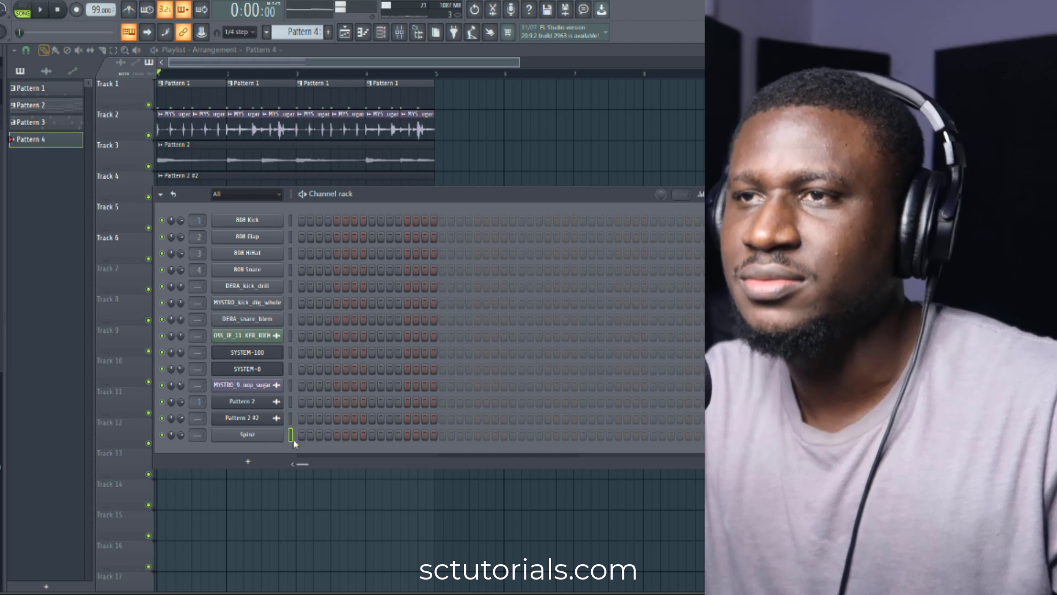
- Record a Spinz part into Pattern 4 while the song plays, and play it back in the piano roll
click(40, 10)
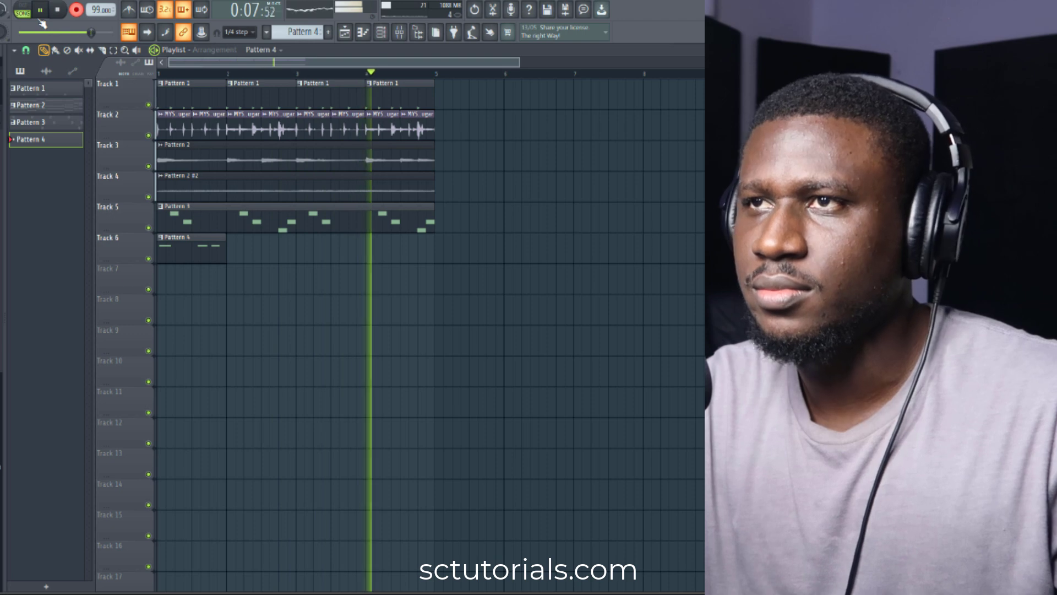
click(40, 9)
key(space)
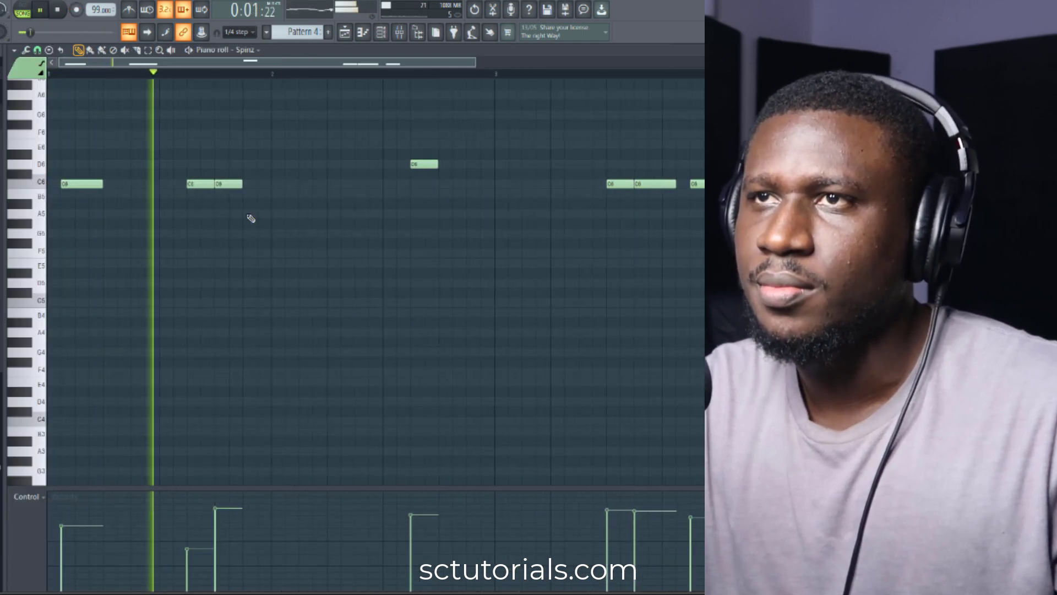
key(space)
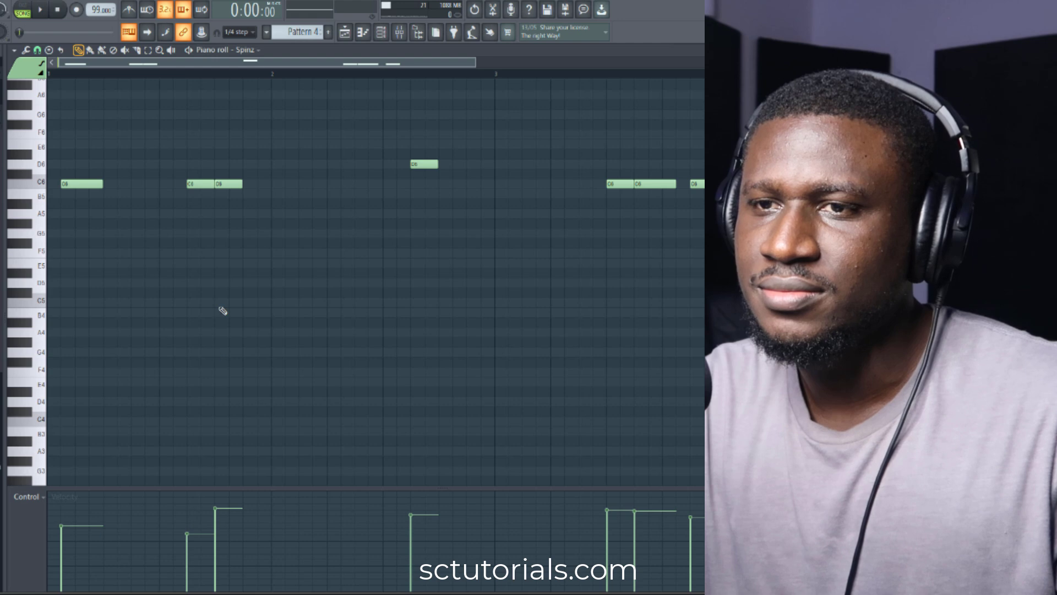
- Move the third C6 note of the Spinz part slightly later and even out the second and third notes' velocities during playback
key(space)
drag(237, 184, 251, 184)
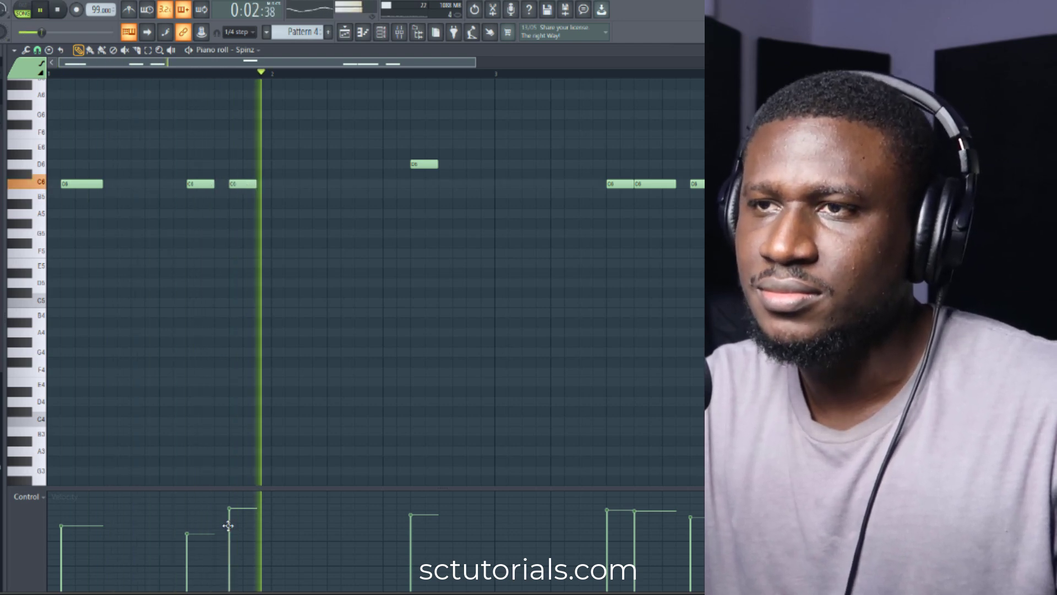
key(space)
key(space)
key(space)
key(space)
drag(201, 524, 227, 522)
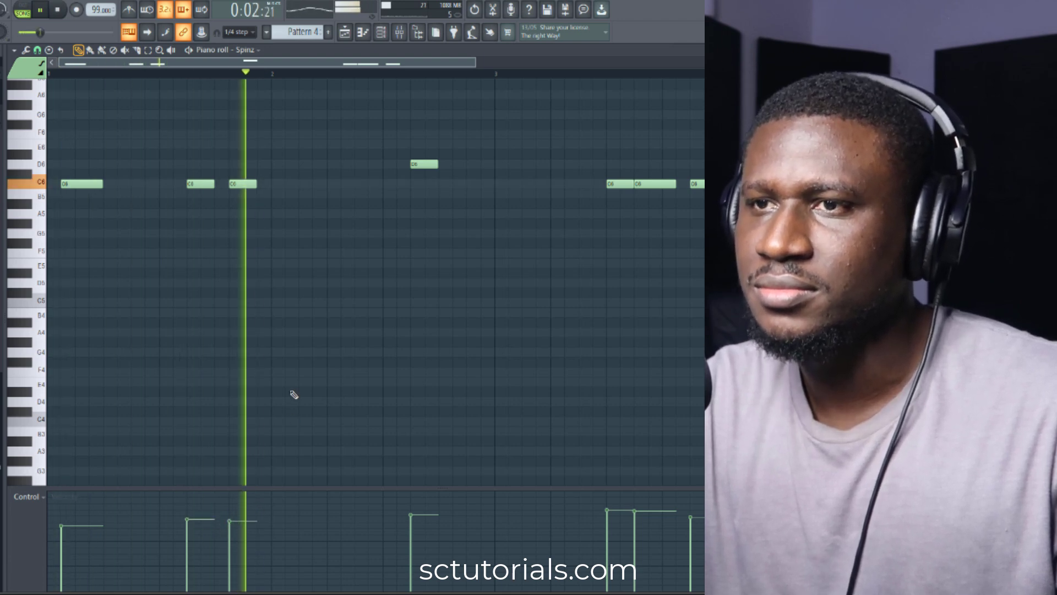
- Delete the last C6 note of bar 3 and add a D6 note in bar 4 of the Spinz part
scroll(316, 474, down, 2)
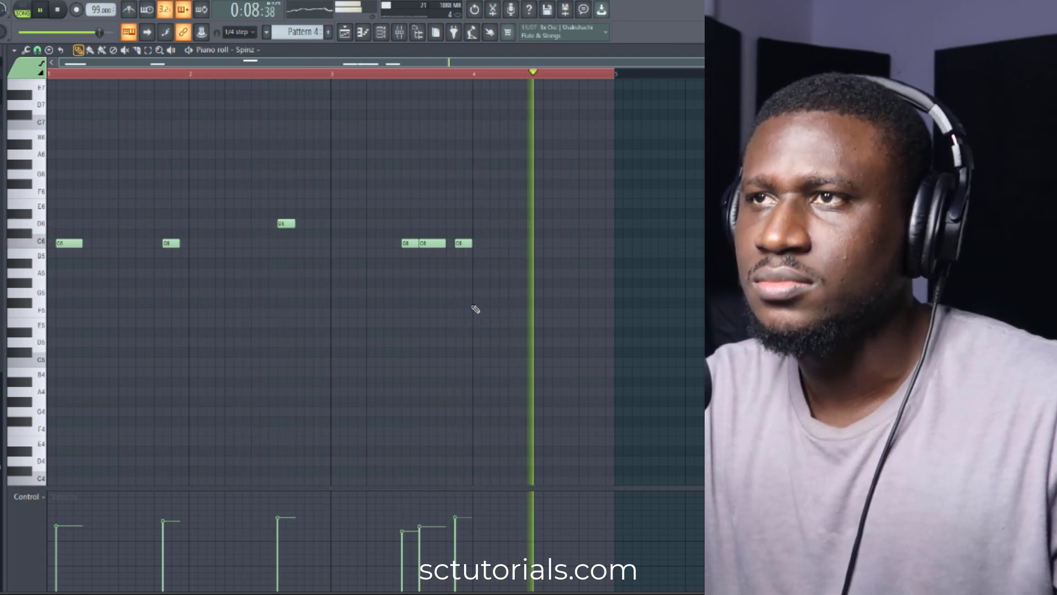
right_click(464, 244)
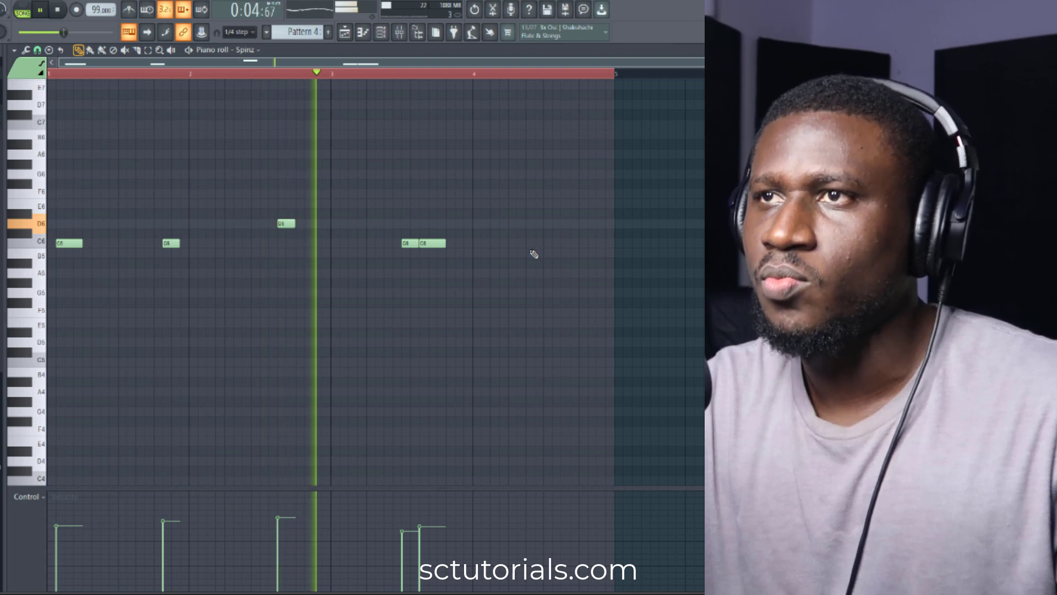
click(563, 223)
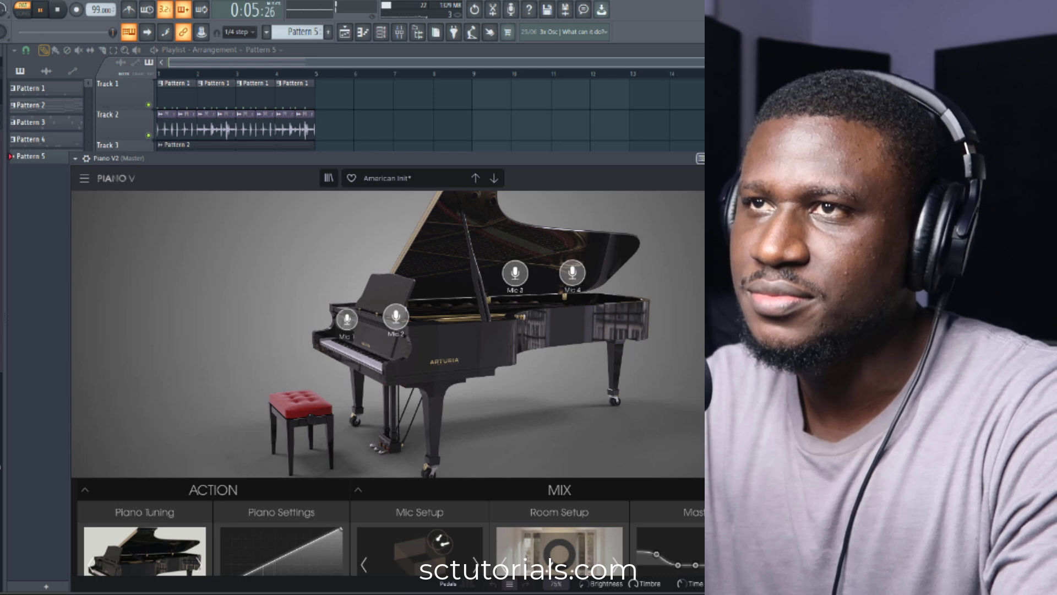
- Close the Piano V2 window and paste the chord progression into the Piano V2 channel of Pattern 5
key(Escape)
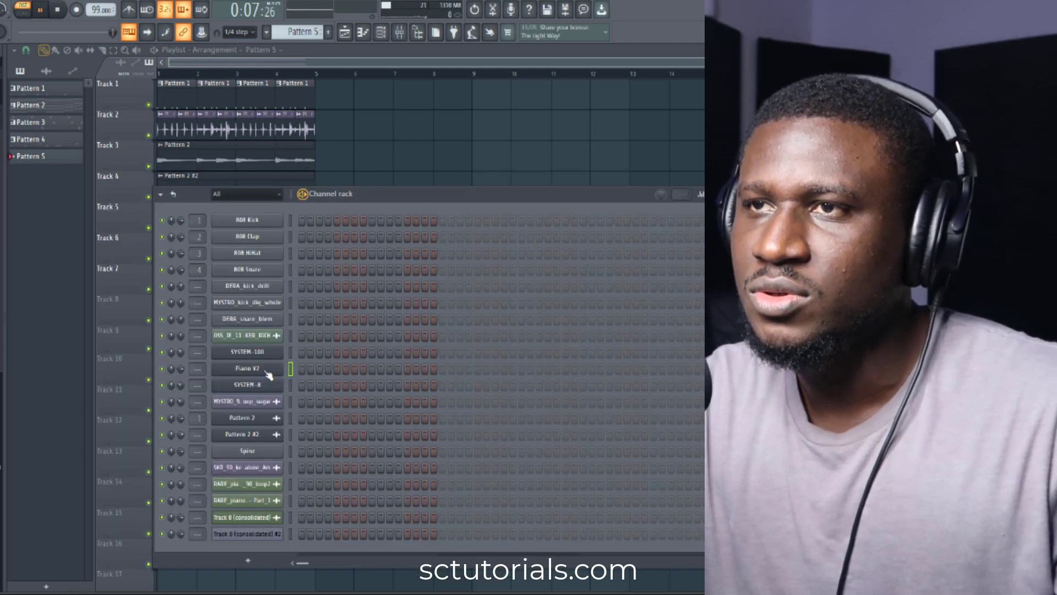
right_click(269, 374)
mouse_move(352, 392)
click(418, 375)
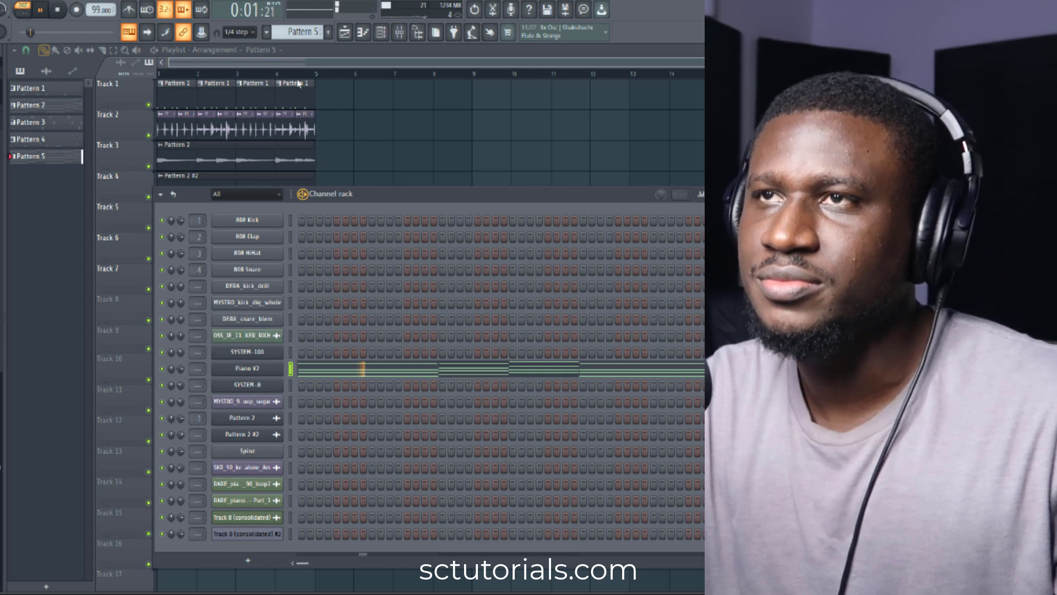
- Place the Pattern 5 clip at the start of playlist track 8 and play the song
key(F6)
click(176, 325)
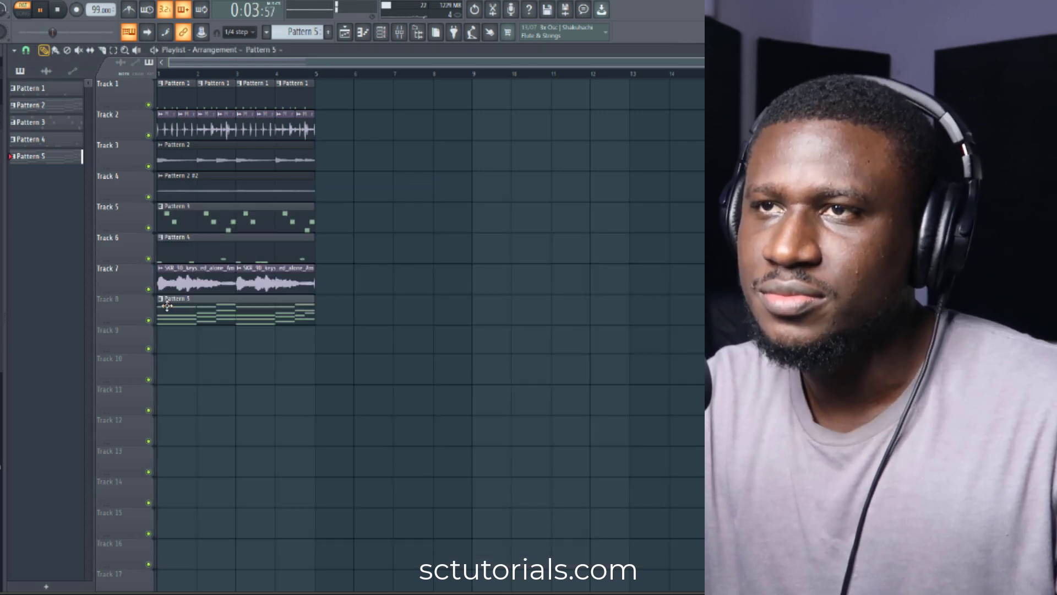
key(space)
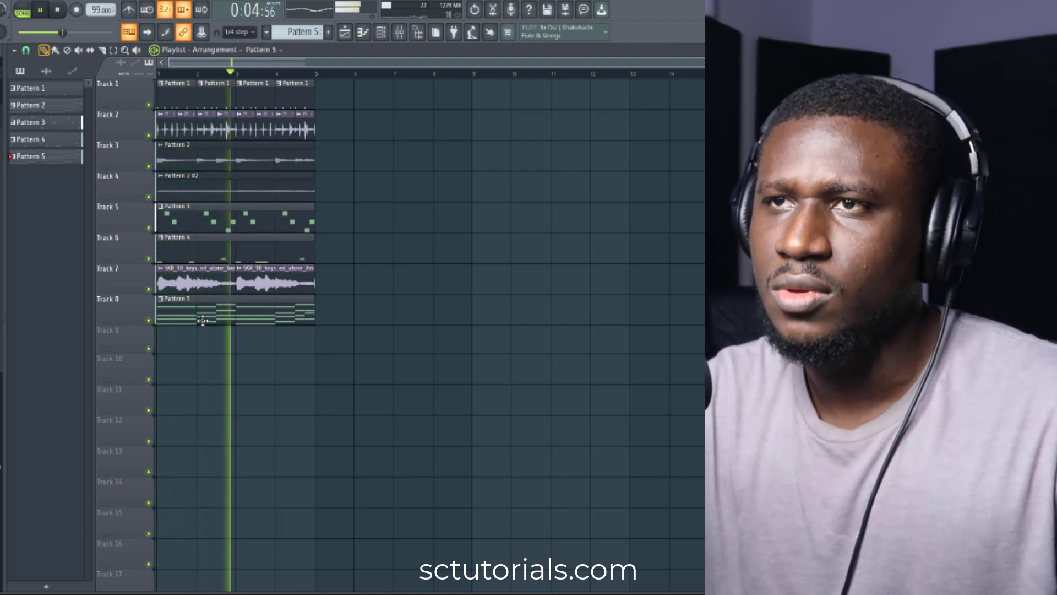
- Reopen Piano V2 from the channel rack, switch its preset to American Jazz Wide and audition it in song mode
click(381, 33)
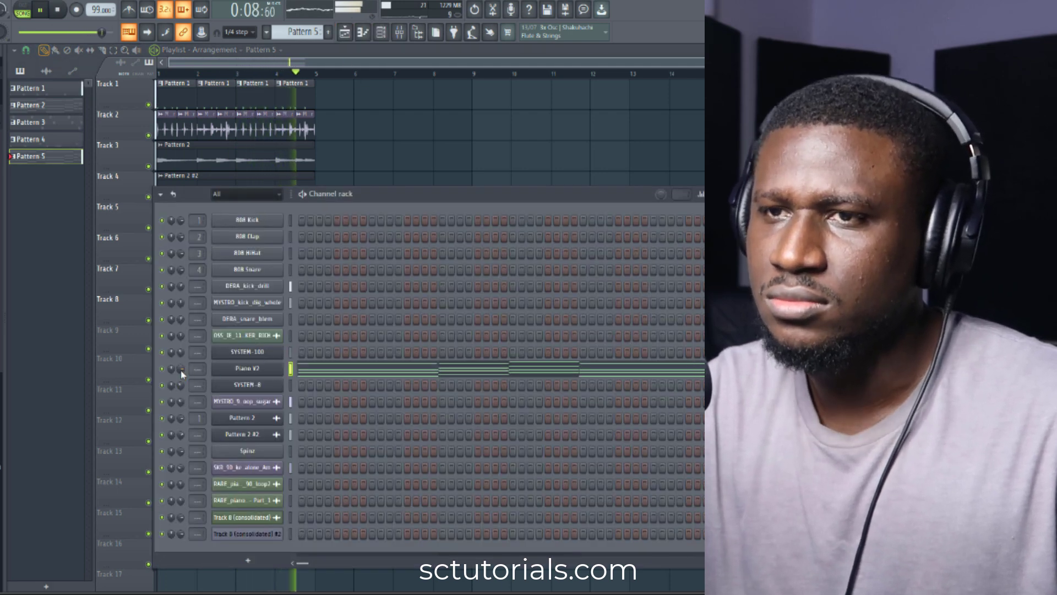
key(space)
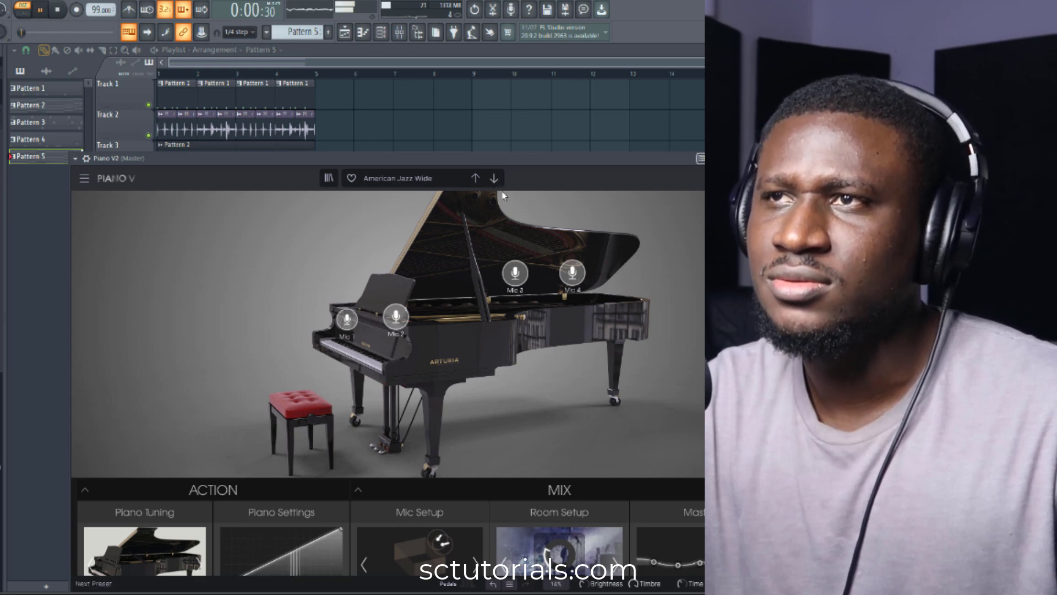
click(22, 15)
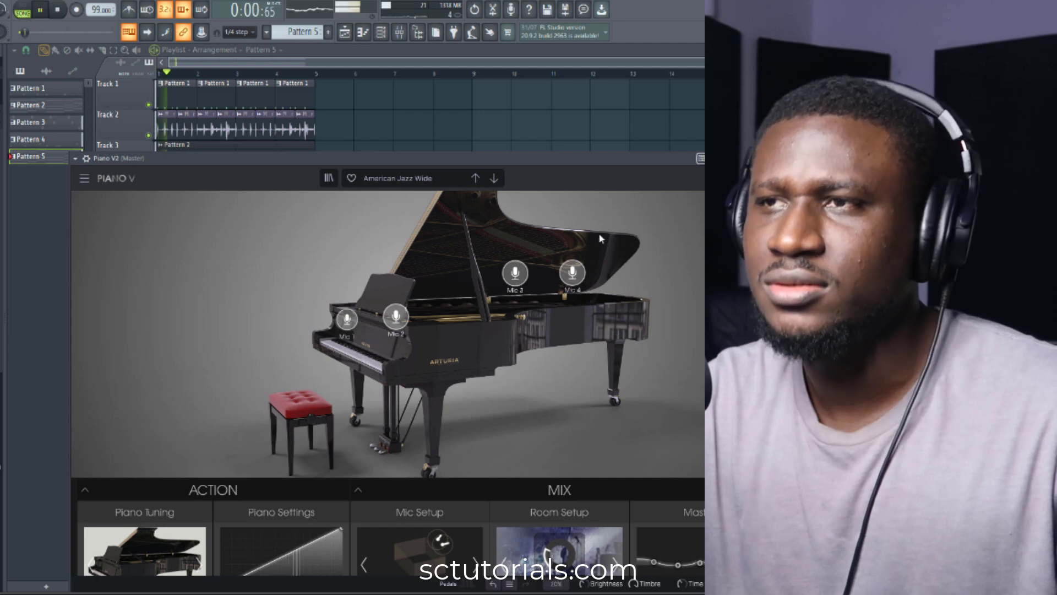
click(268, 62)
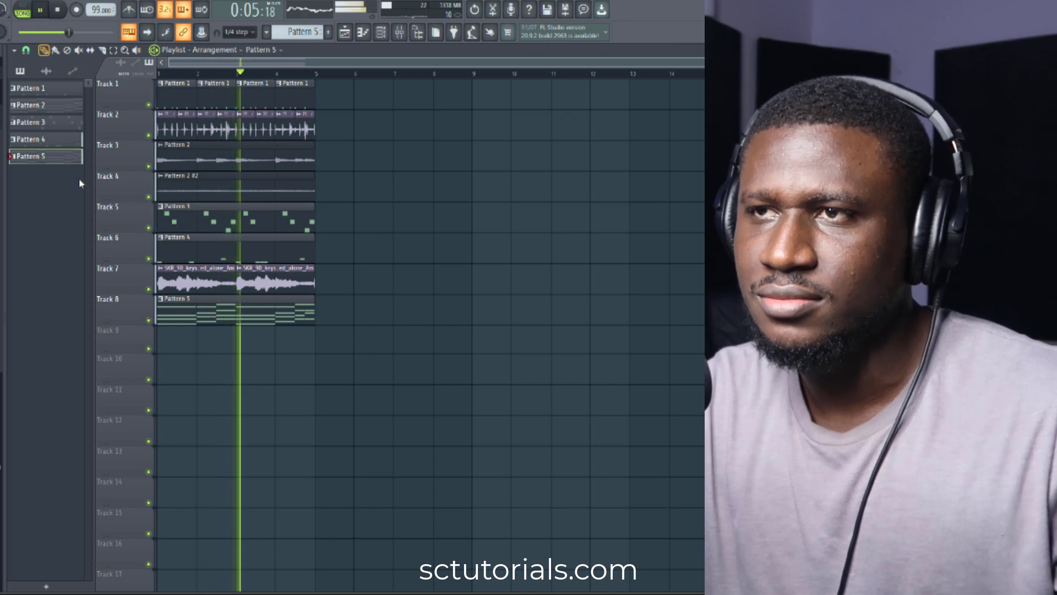
- Render Pattern 5 to a WAV file, replace its playlist clip with the audio and play the song
right_click(62, 159)
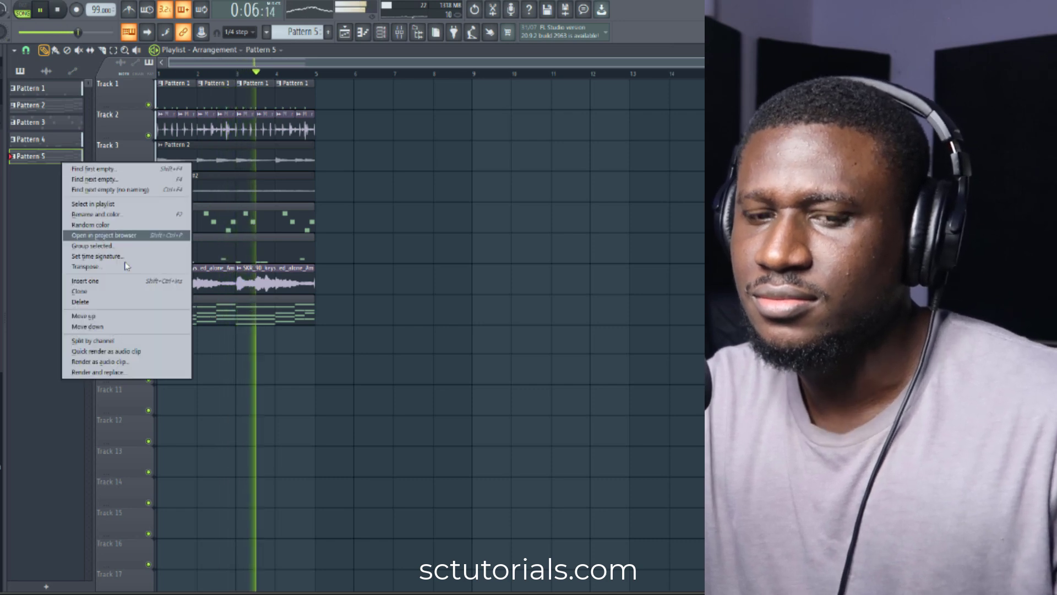
click(165, 374)
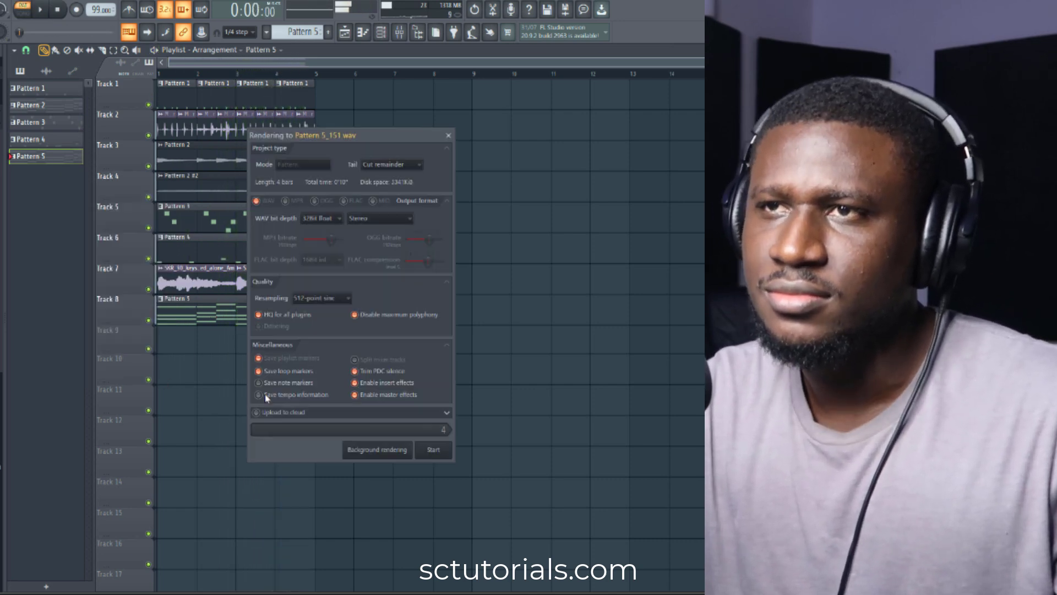
key(space)
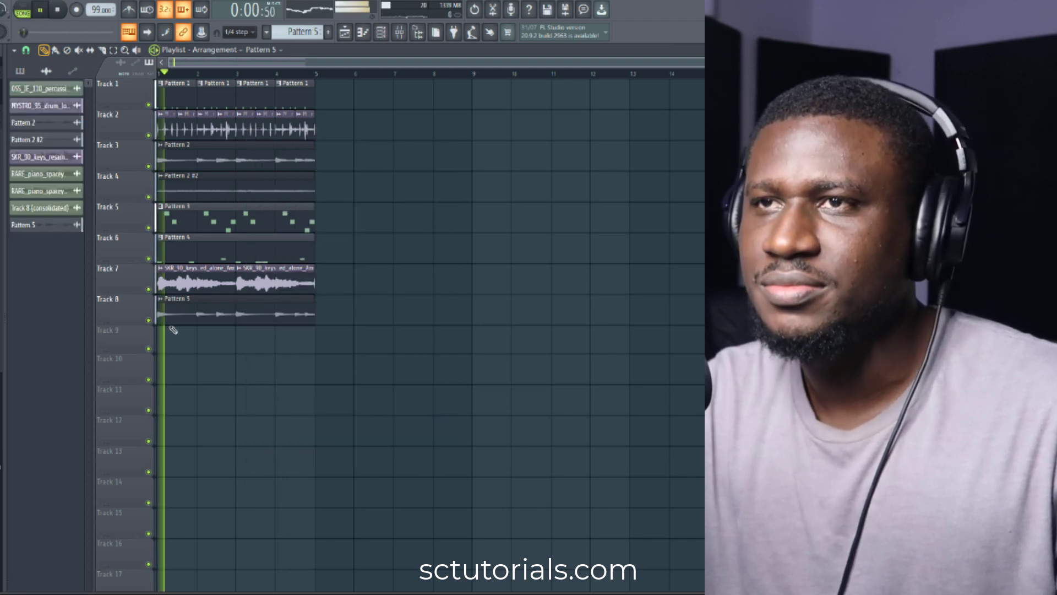
- Set the rendered Pattern 5 audio clip's time-stretching mode to Auto and play the song
double_click(178, 303)
key(space)
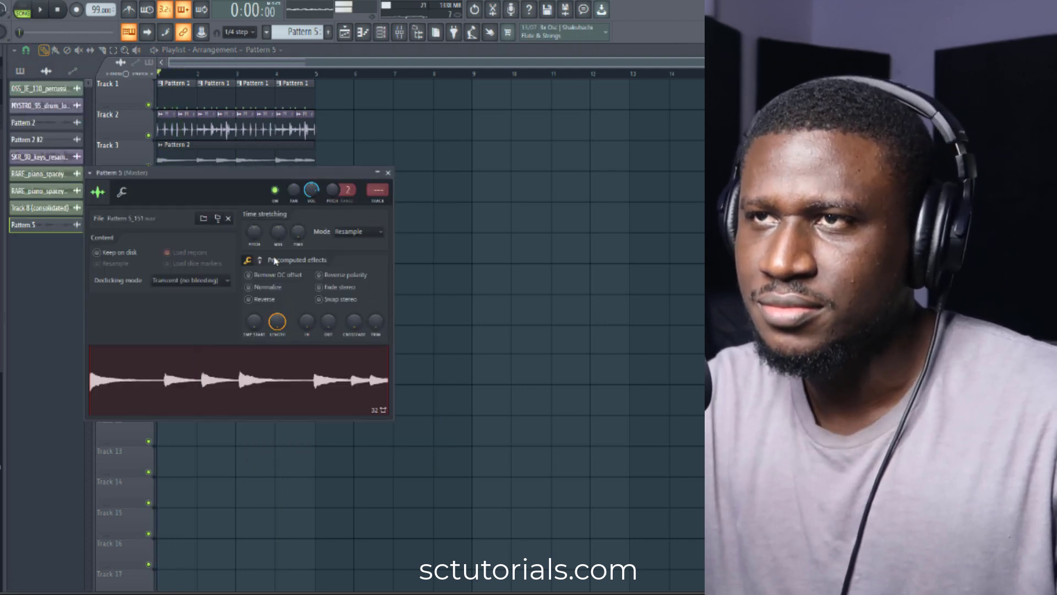
click(368, 241)
click(338, 290)
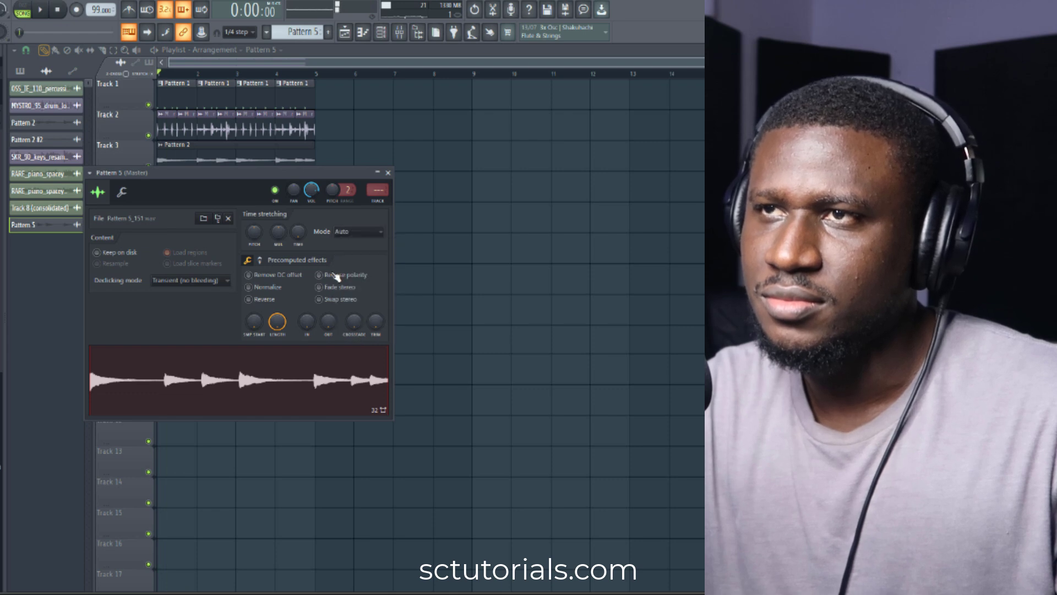
key(space)
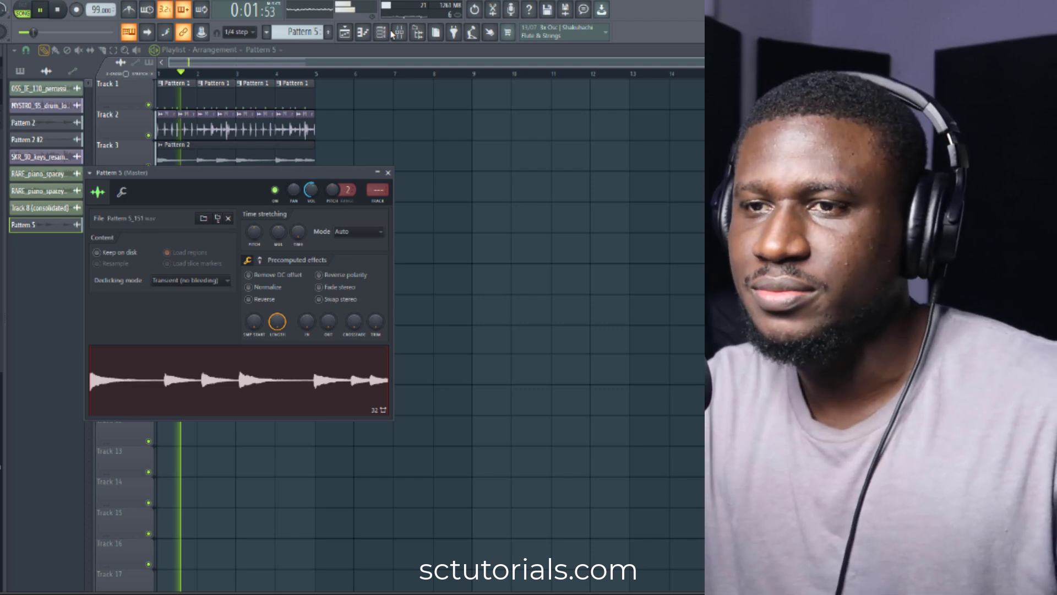
- Route the Pattern 5 audio channel to mixer insert 2 and load Fruity Compressor in its first effect slot
click(398, 32)
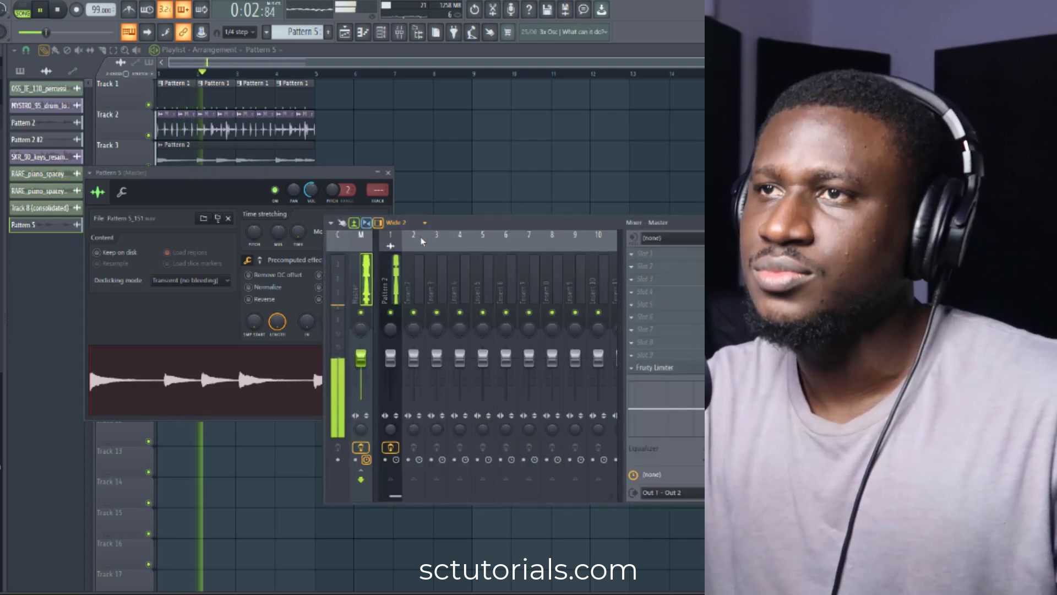
click(420, 288)
key(ctrl+l)
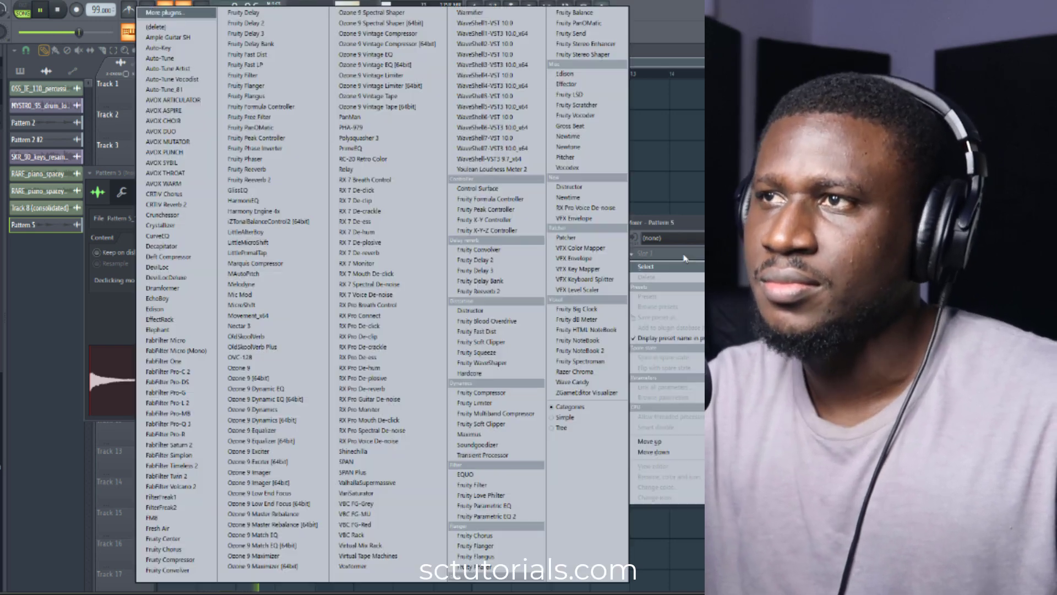
click(645, 253)
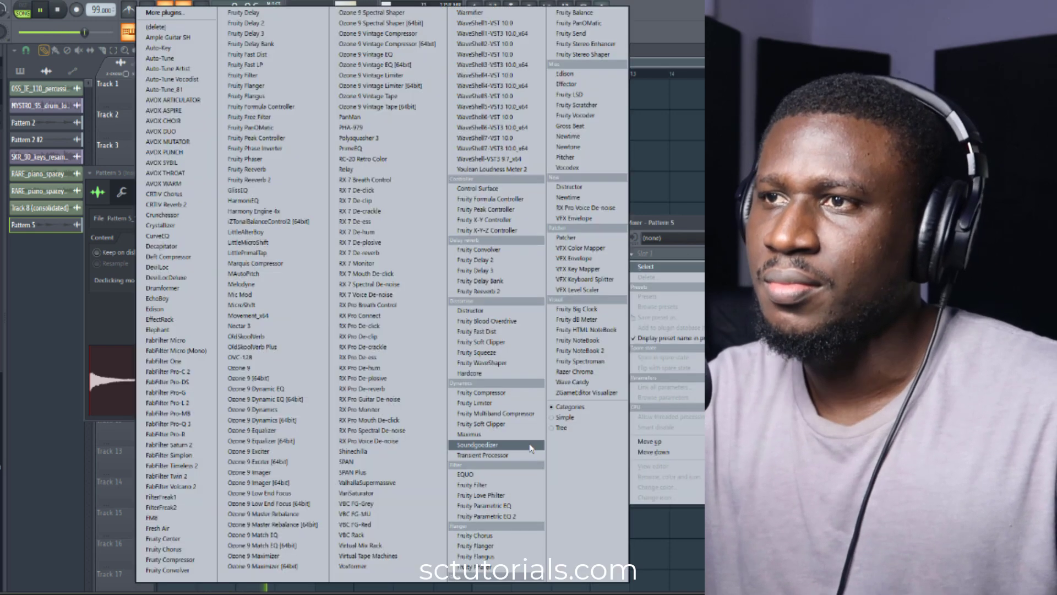
click(478, 392)
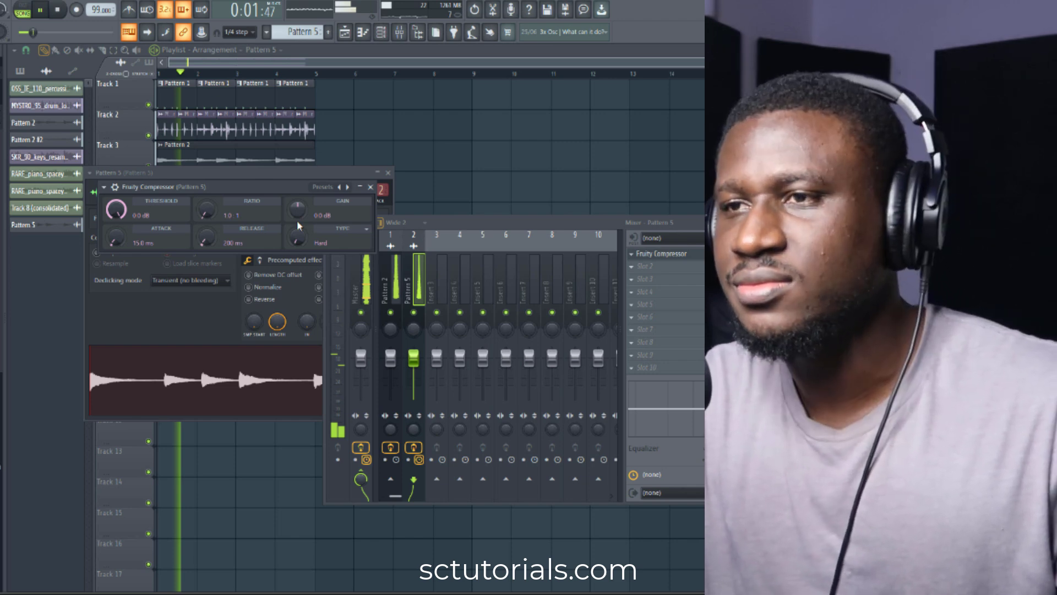
- Set the Pattern 5 compressor's ratio to 9.1:1, with a threshold of about -35 dB and raised gain, auditioning between changes
key(space)
drag(205, 214, 205, 185)
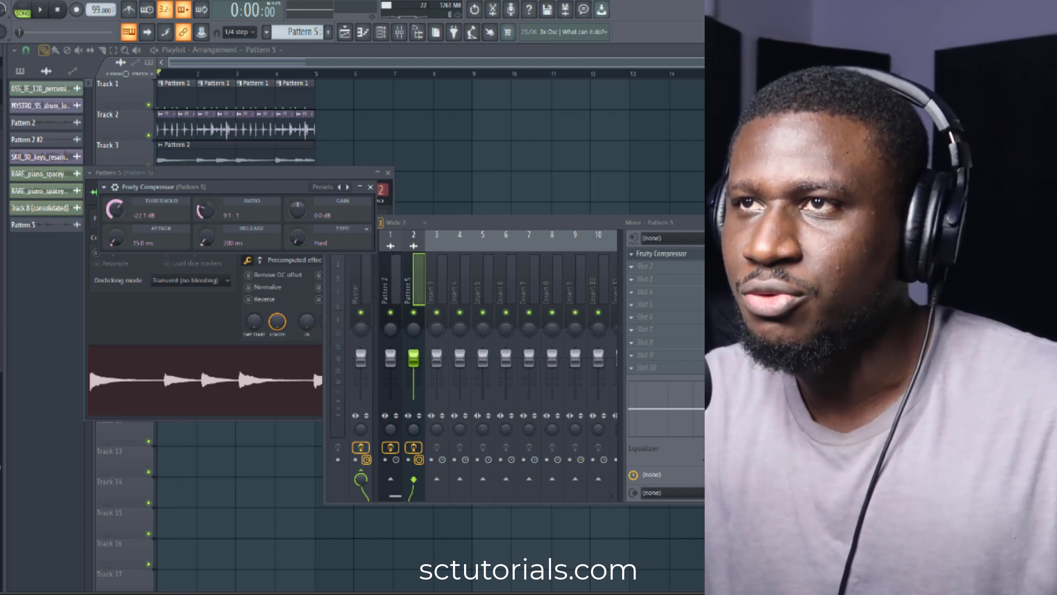
key(space)
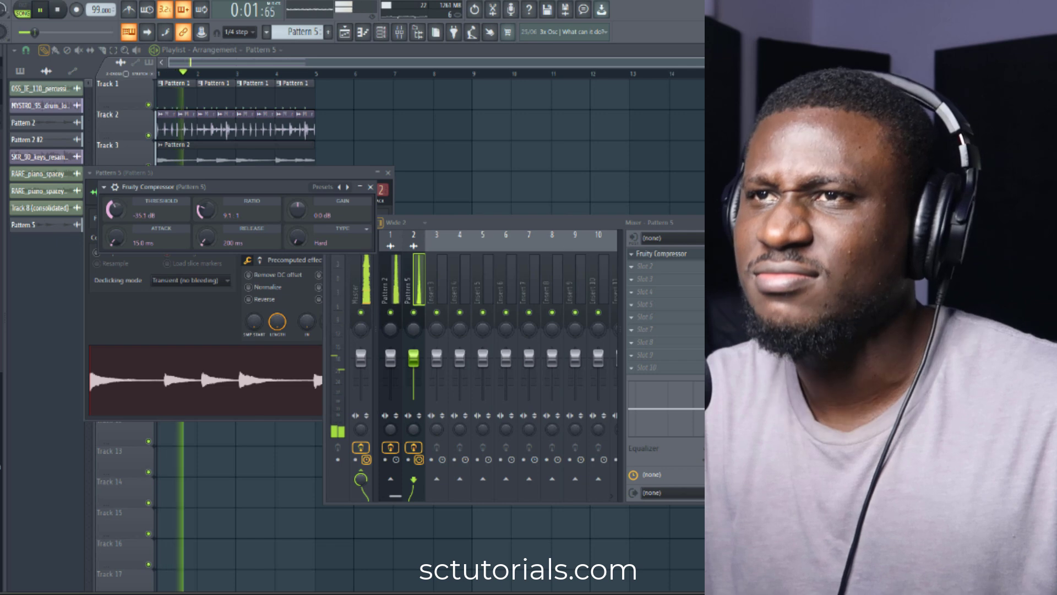
key(space)
drag(297, 209, 298, 190)
key(space)
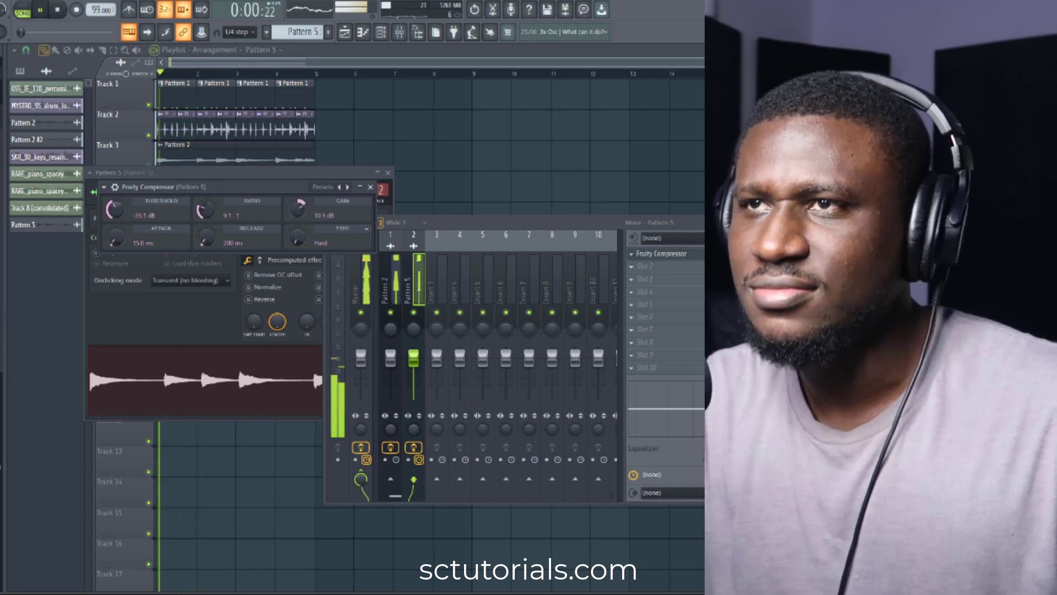
- Refine the compressor's threshold to -27.4 dB and gain to 10.7 dB, and lower Pattern 5's mixer fader
key(space)
key(space)
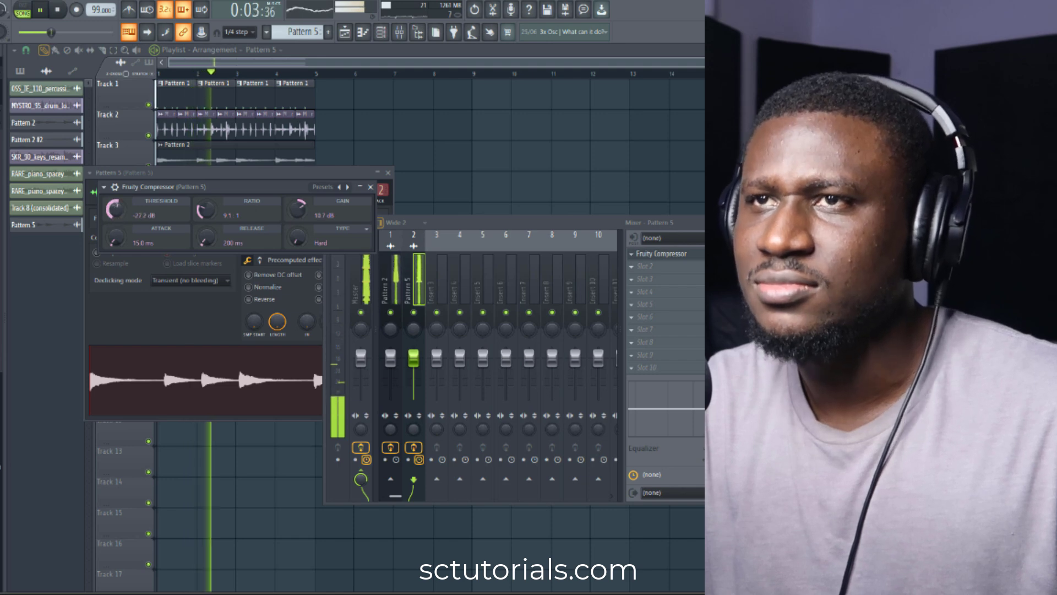
mouse_move(120, 219)
mouse_down()
mouse_move(120, 208)
mouse_move(120, 220)
mouse_up()
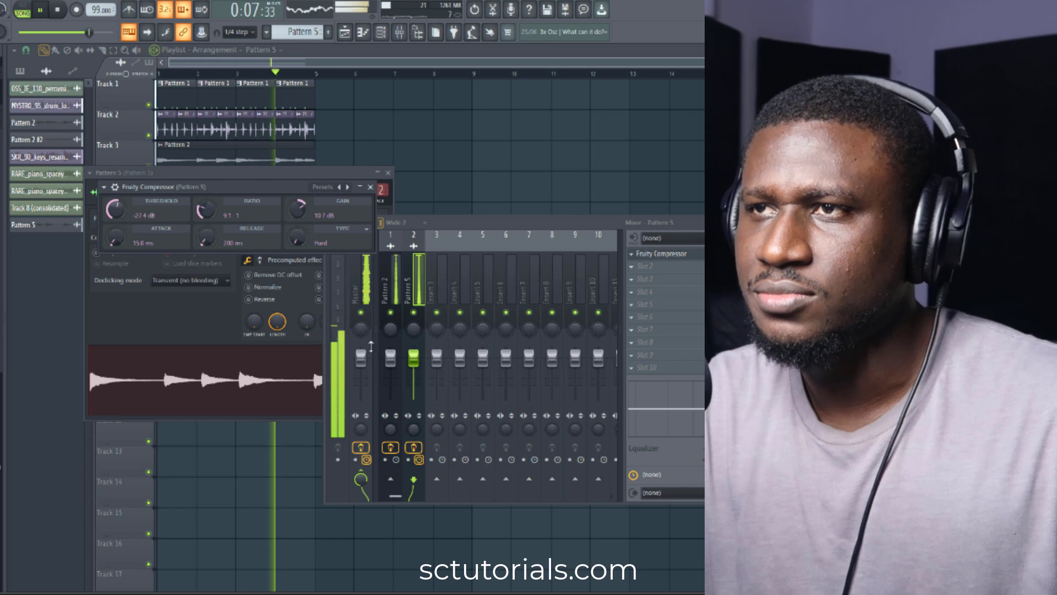
drag(413, 358, 417, 389)
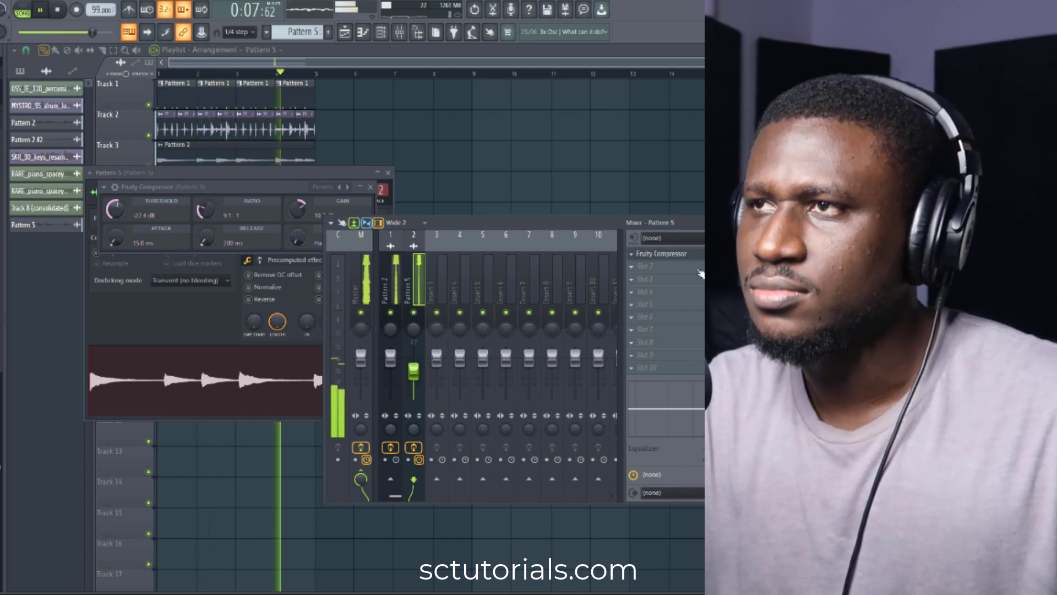
- Load Auto-Tune in the second effect slot of Pattern 5's mixer track with input type Instrument, key A and scale Minor
click(687, 269)
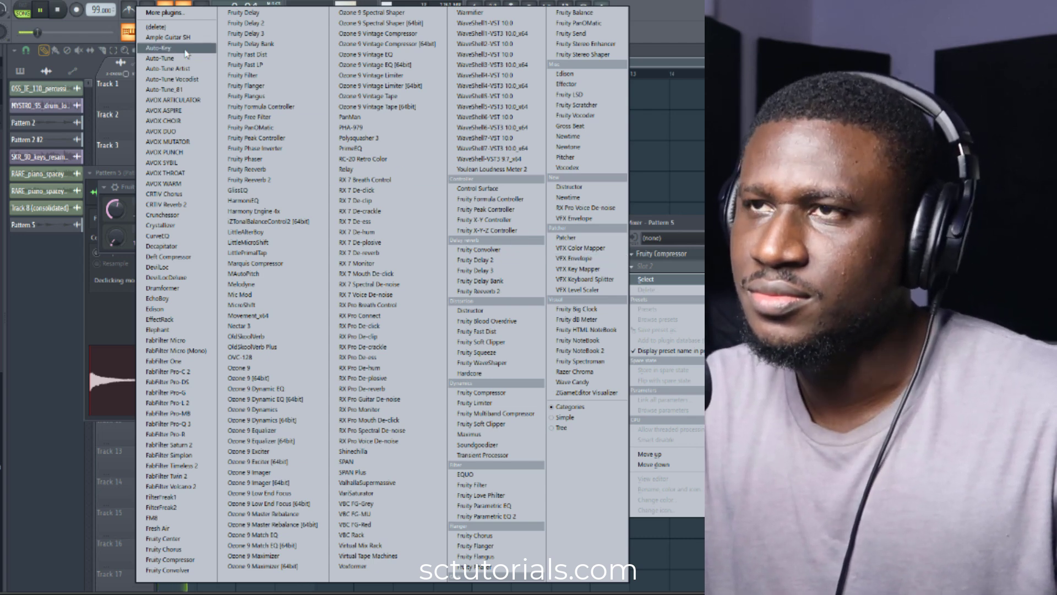
click(167, 58)
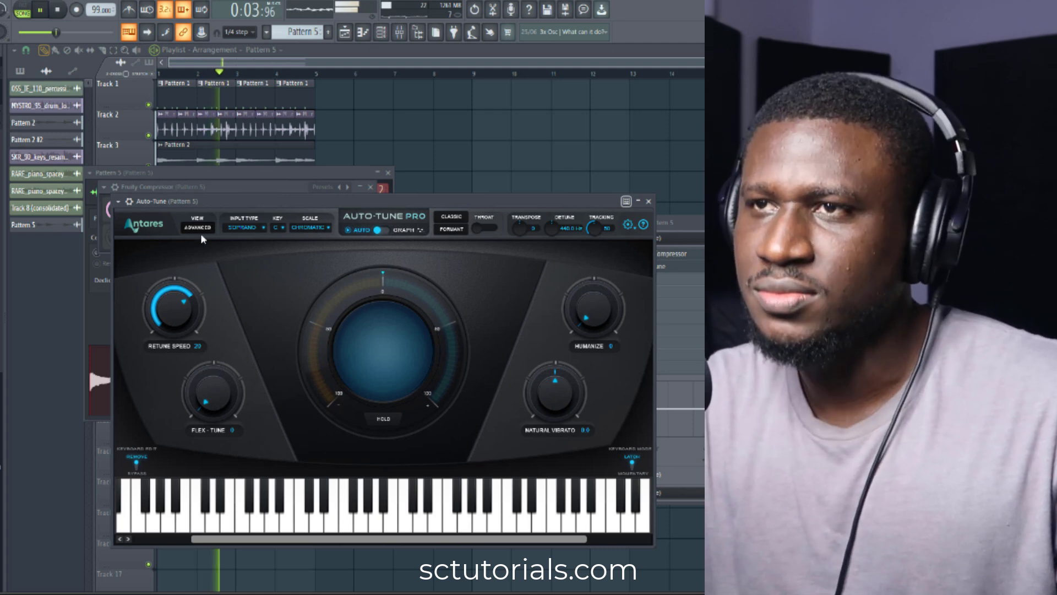
click(244, 228)
click(242, 264)
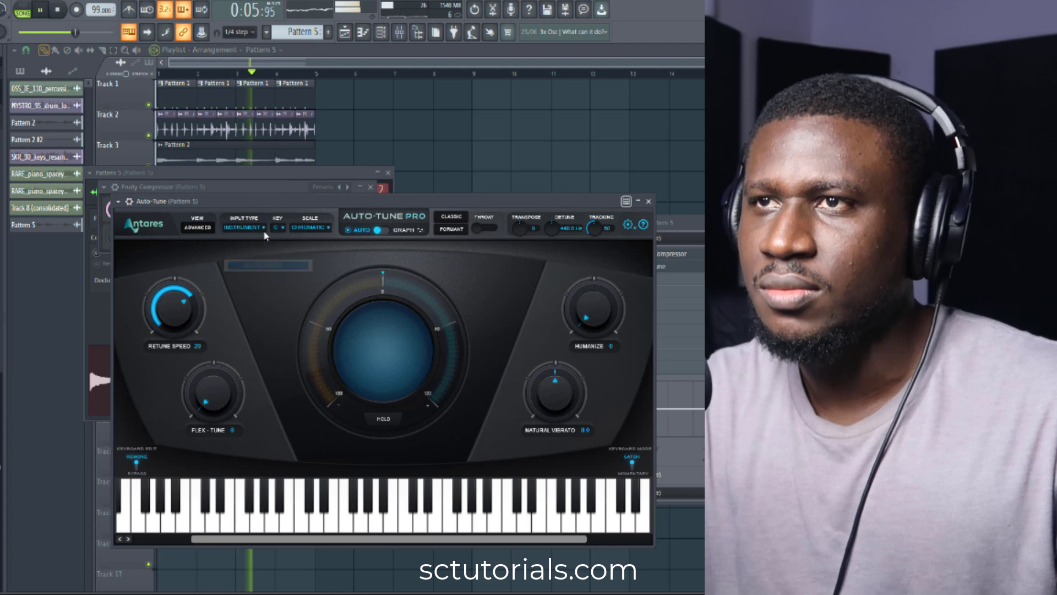
click(315, 230)
click(281, 229)
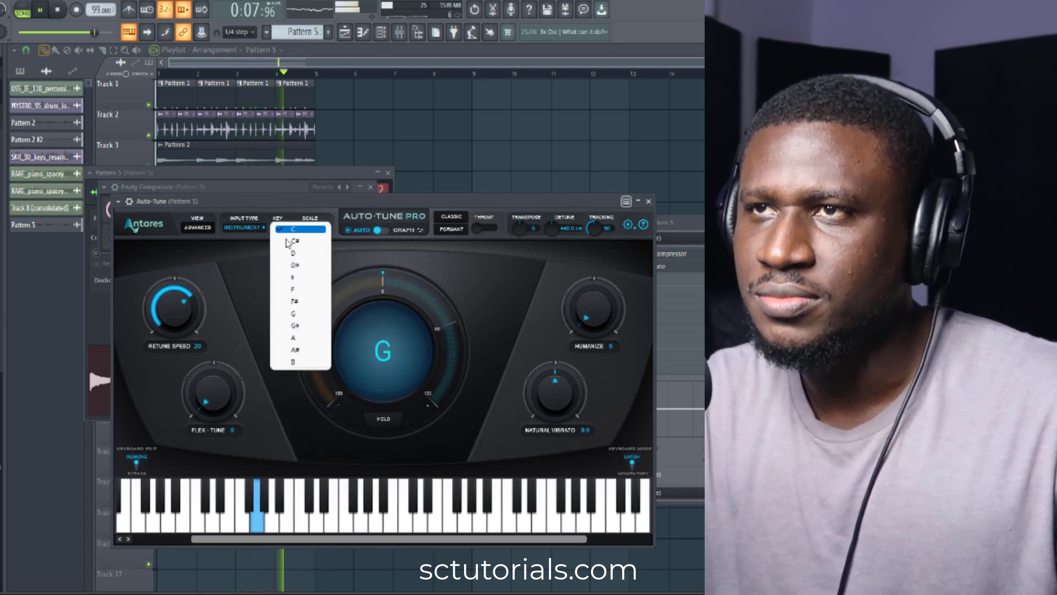
click(293, 338)
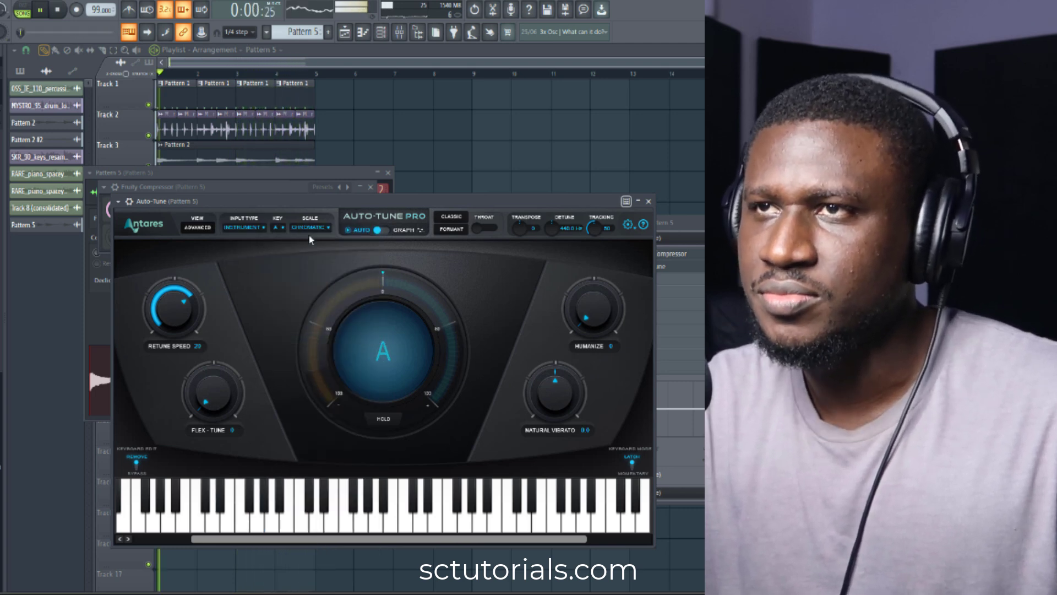
click(309, 227)
click(316, 242)
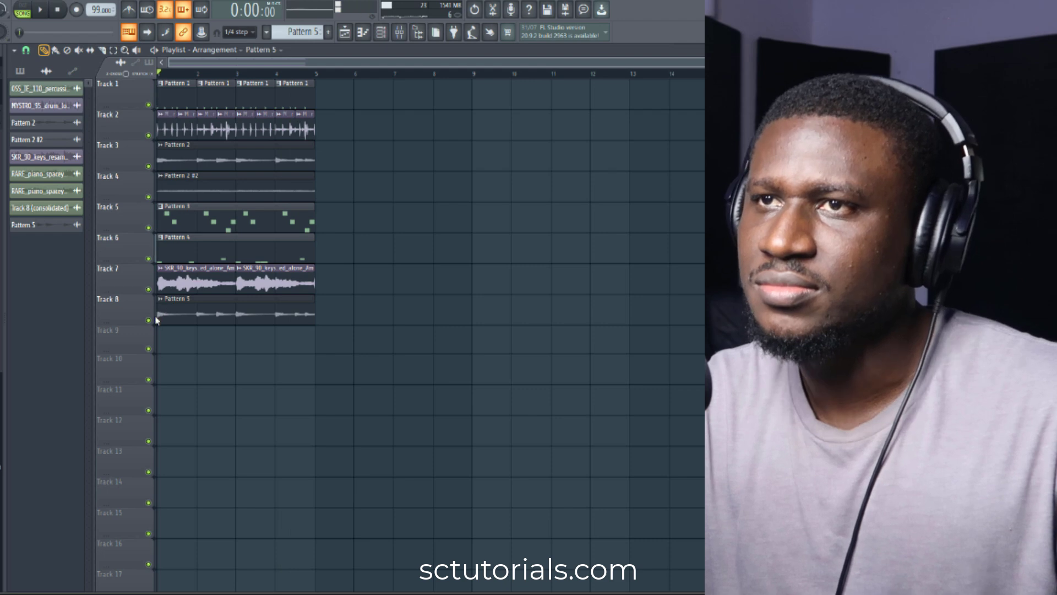
- With playlist track 8 soloed and playing, set Auto-Tune's retune speed to 5 and load Fruity Phaser in the third effect slot
ctrl+click(149, 320)
key(space)
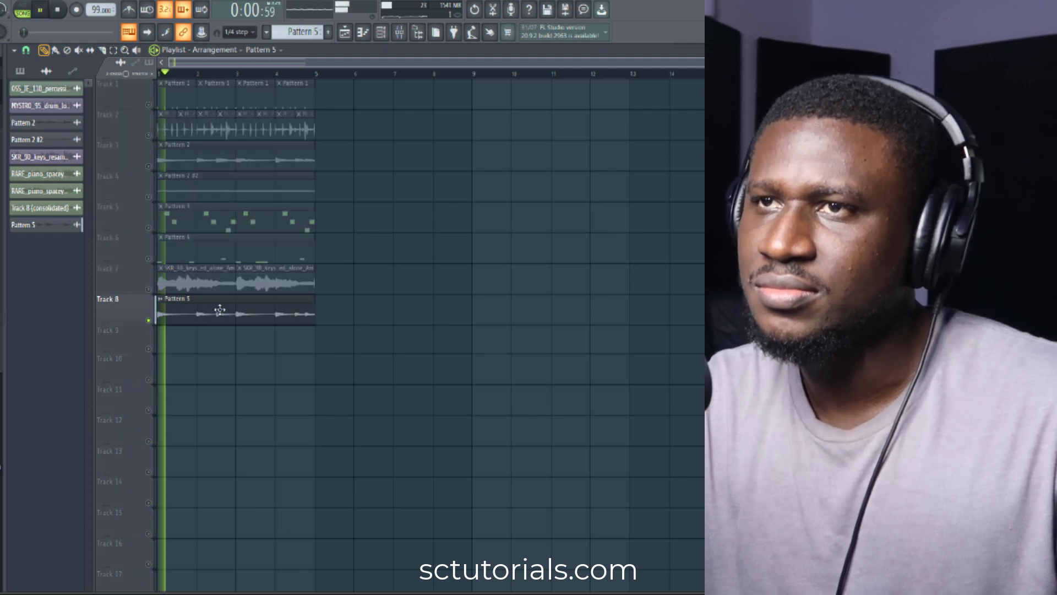
click(405, 32)
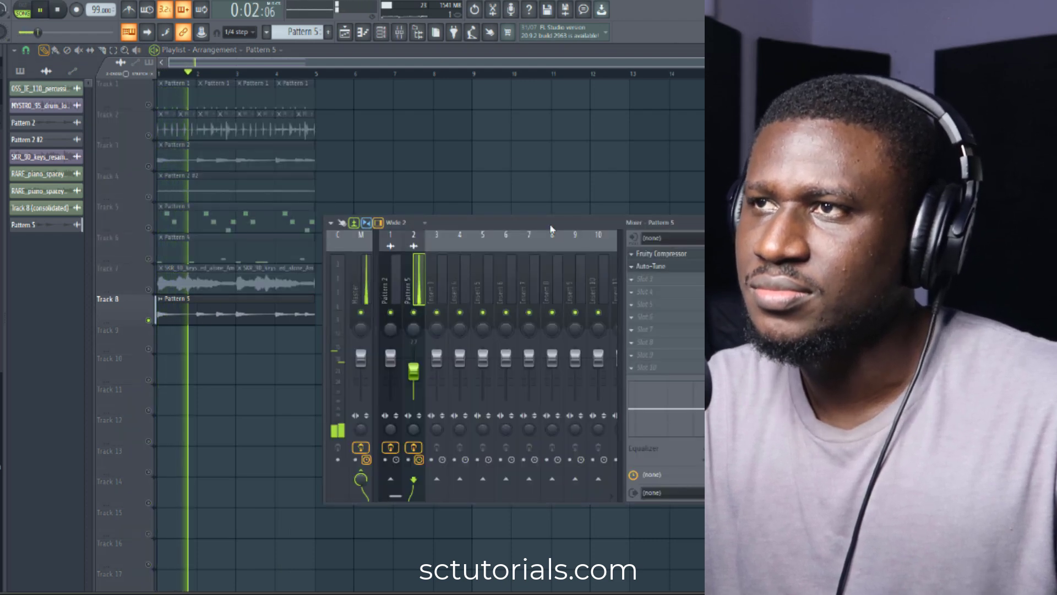
click(655, 267)
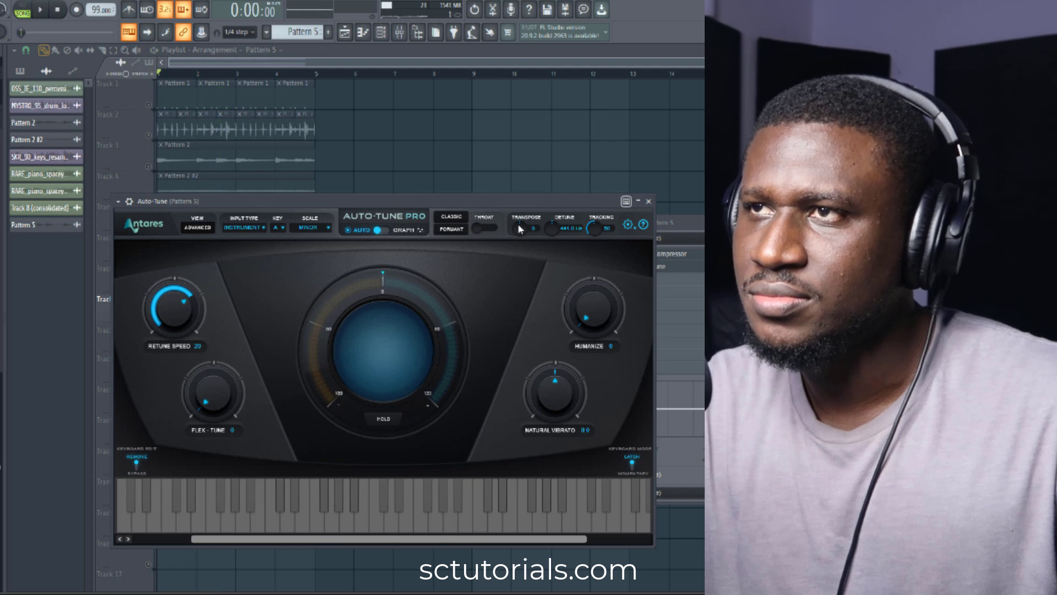
drag(552, 228, 485, 261)
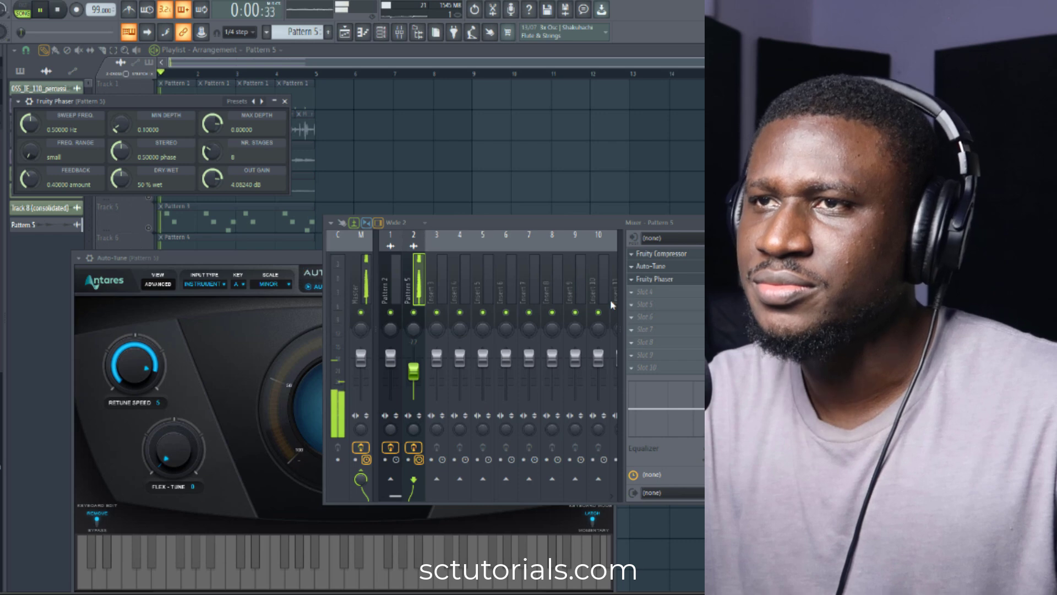
- Replace the Fruity Phaser on Pattern 5's mixer track with Fruity Flanger and choose its Feel This preset
click(263, 103)
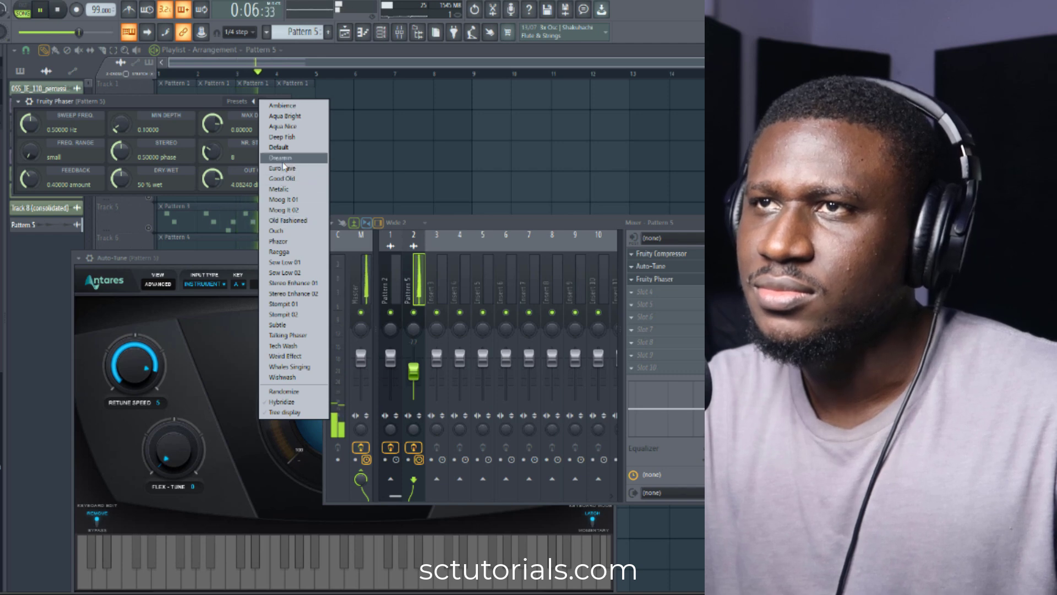
click(633, 280)
click(632, 280)
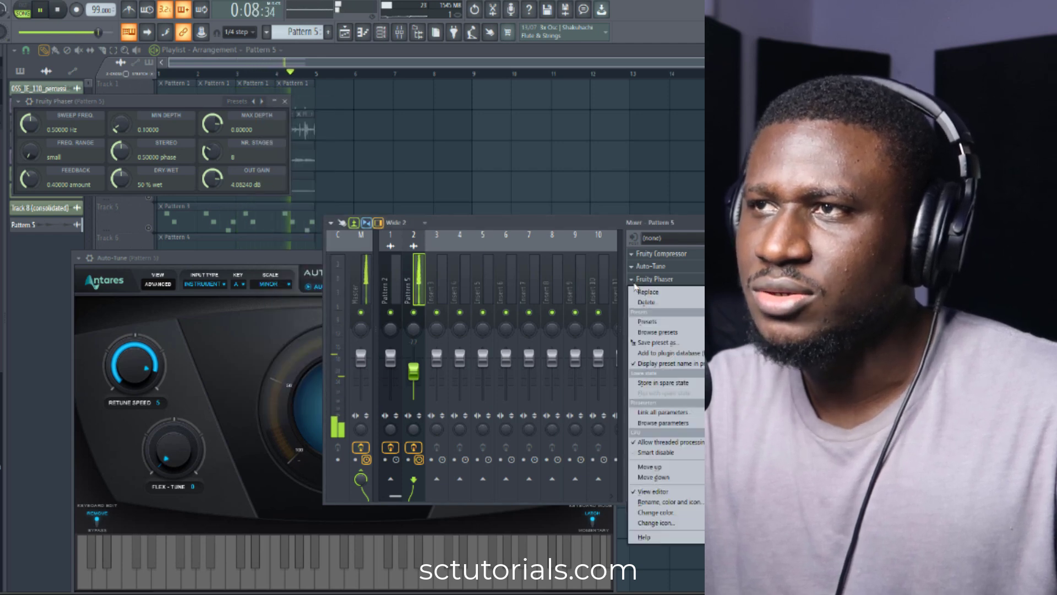
mouse_move(645, 293)
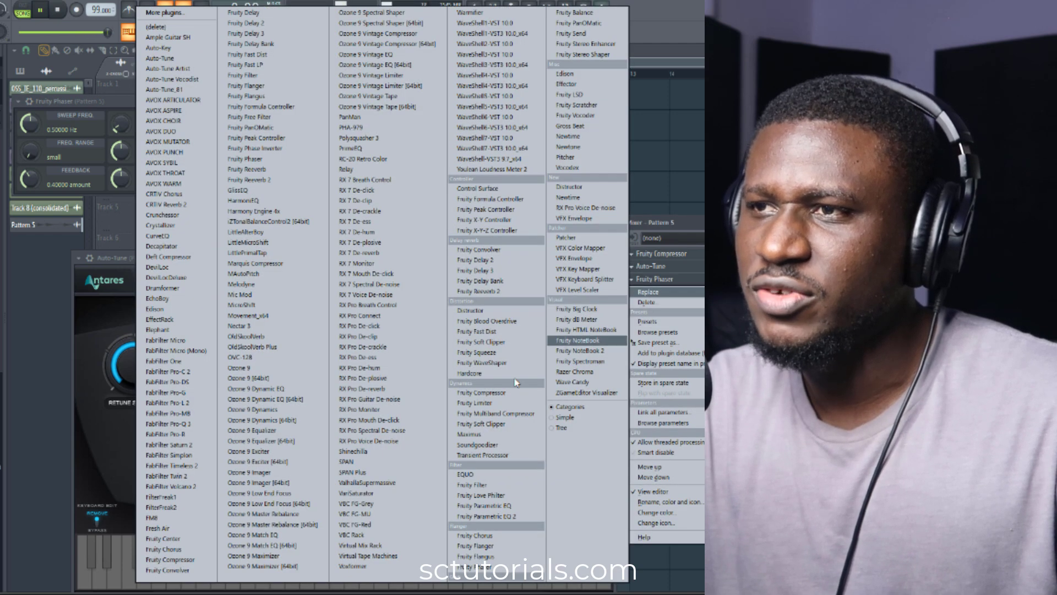
click(477, 546)
click(256, 102)
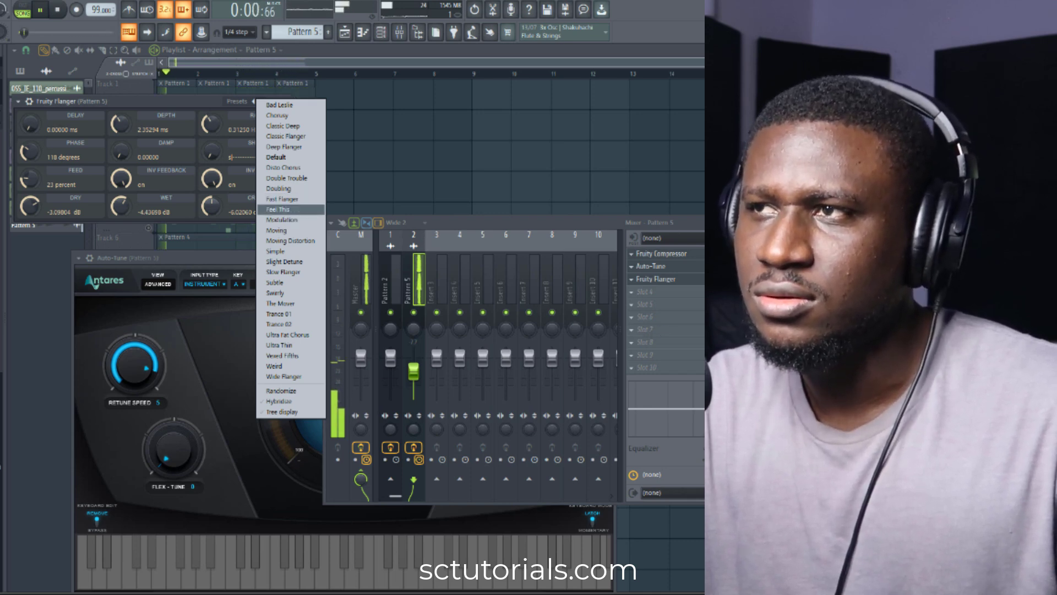
click(278, 209)
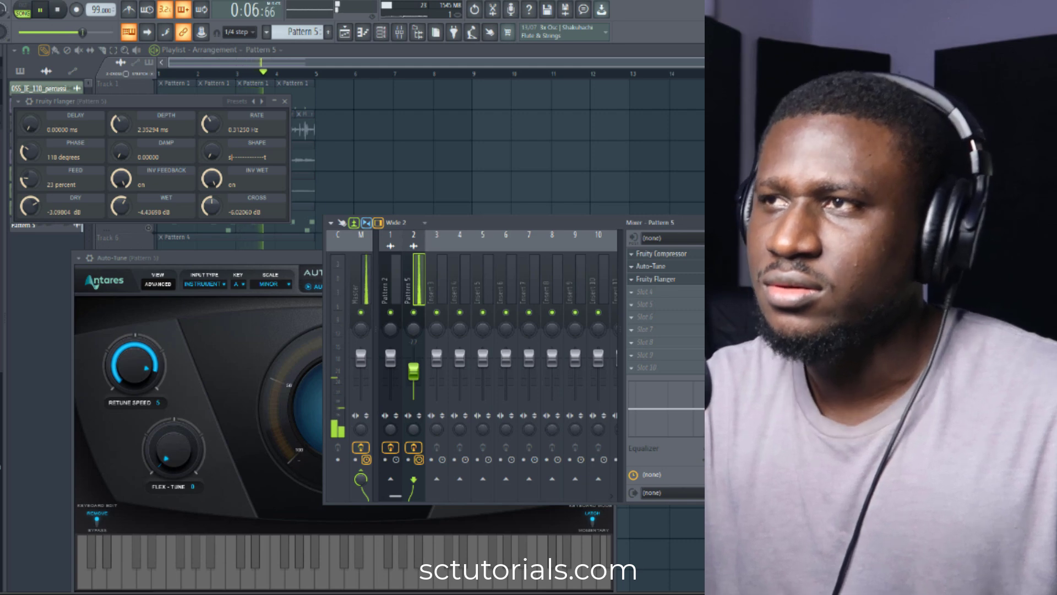
- Delete the keys sample clips from playlist track 7 and move the Pattern 5 audio clip up from track 8 into their place
key(F12)
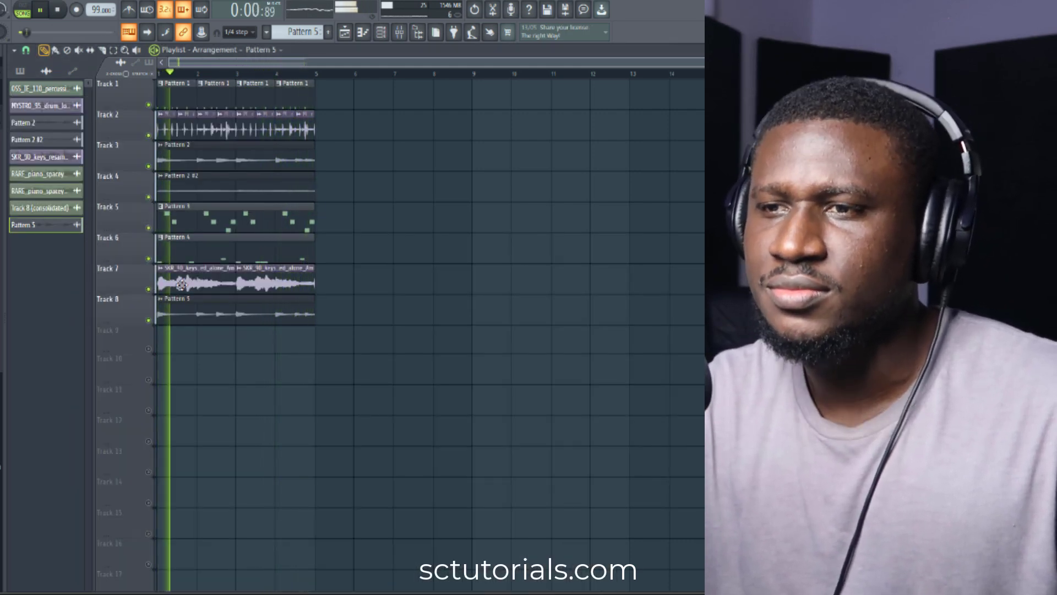
right_click(181, 284)
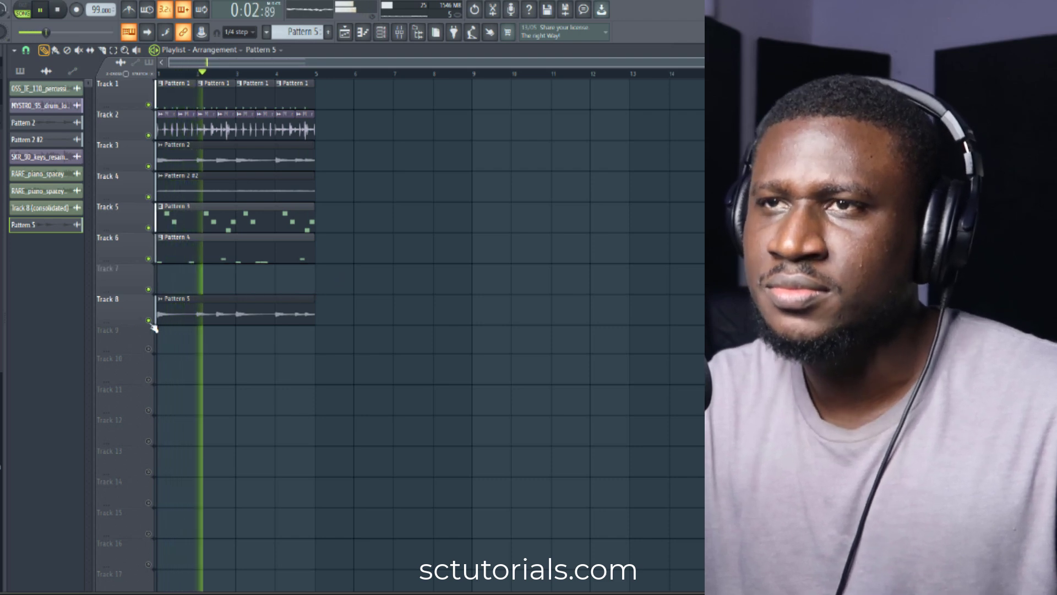
drag(341, 326, 158, 321)
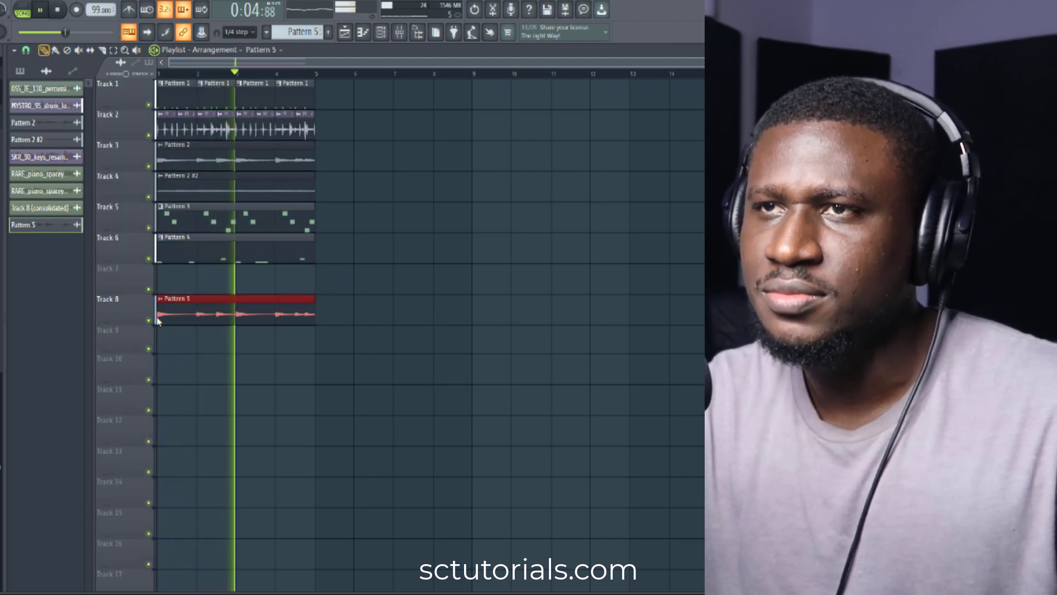
key(shift+Up)
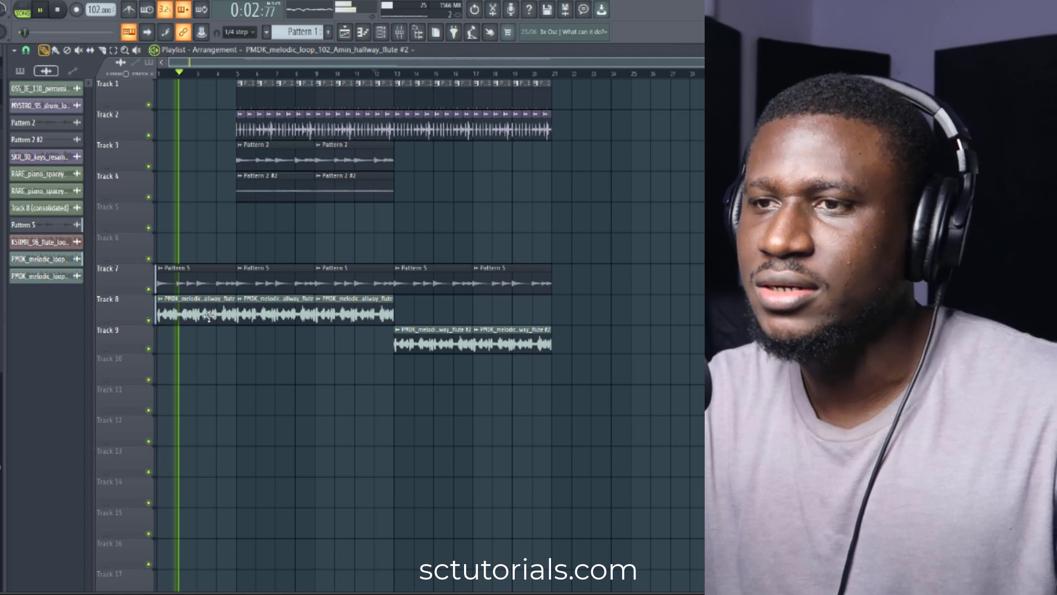
- Open the channel settings of the hallway flute loop on track 8, adjust its time-stretching pitch and close them
double_click(209, 316)
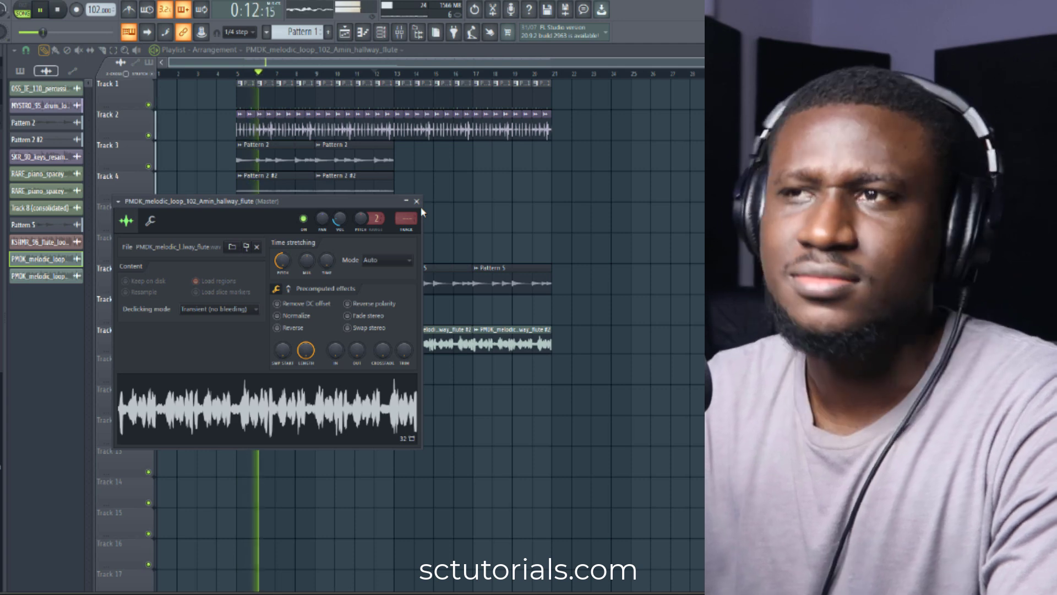
click(417, 202)
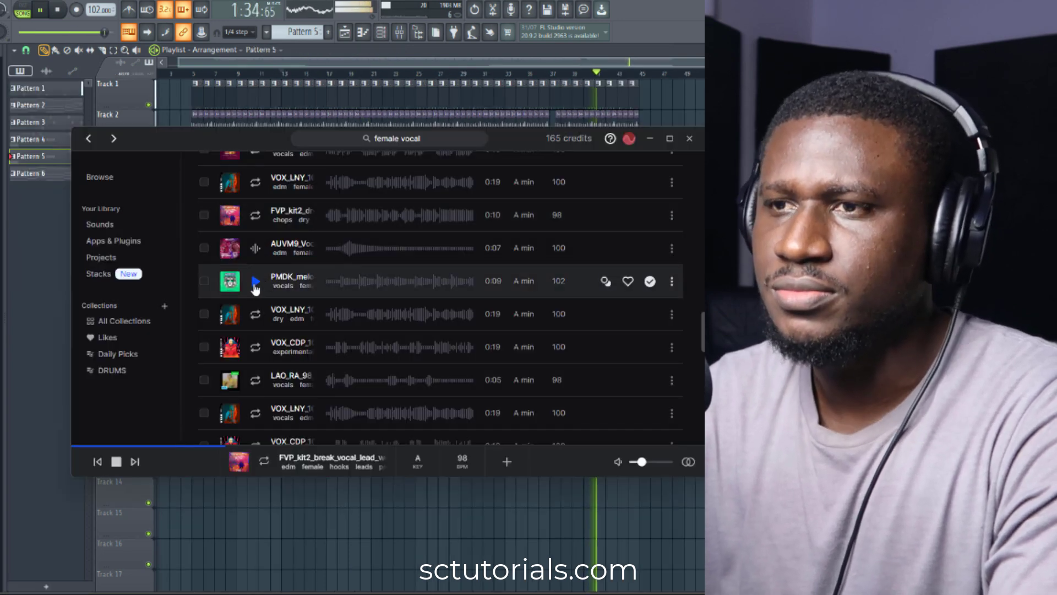
- Preview the A minor 102 BPM PMDK vocal loop in Splice and position its playlist clip at bar 13 of track 10
click(255, 282)
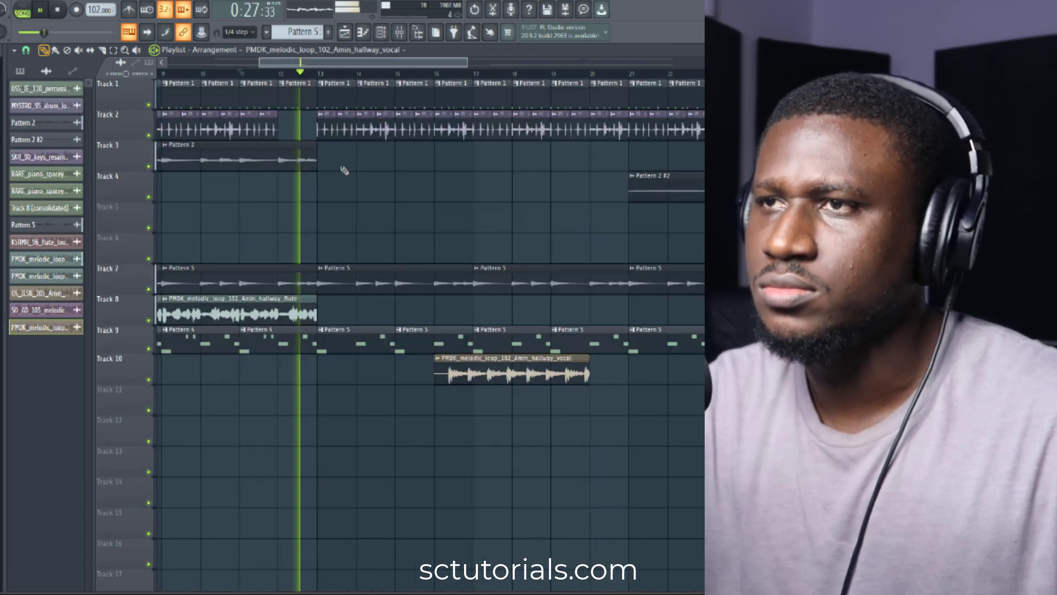
scroll(344, 171, down, 3)
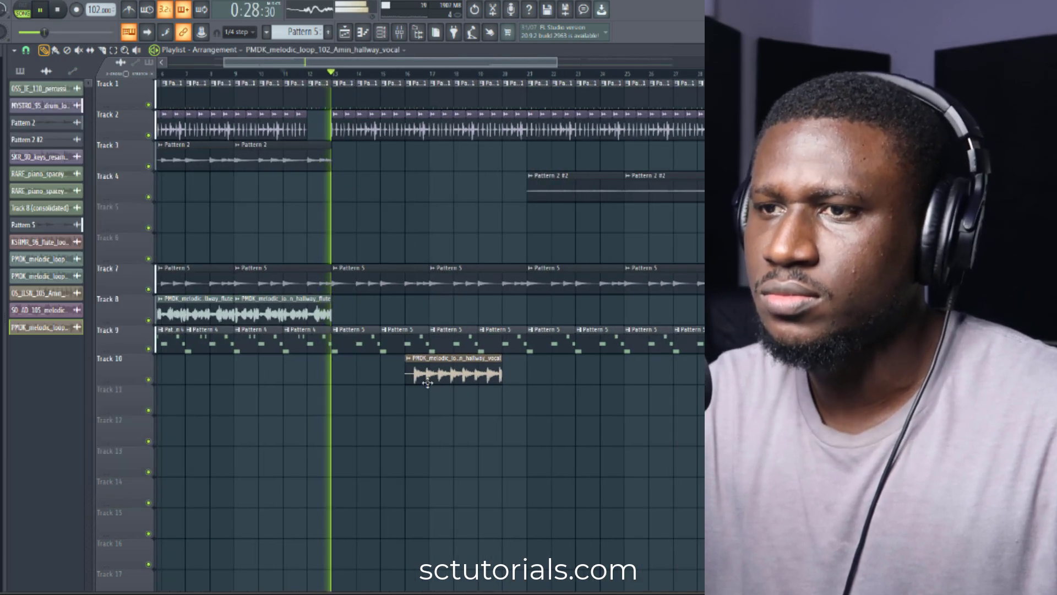
drag(439, 376, 357, 376)
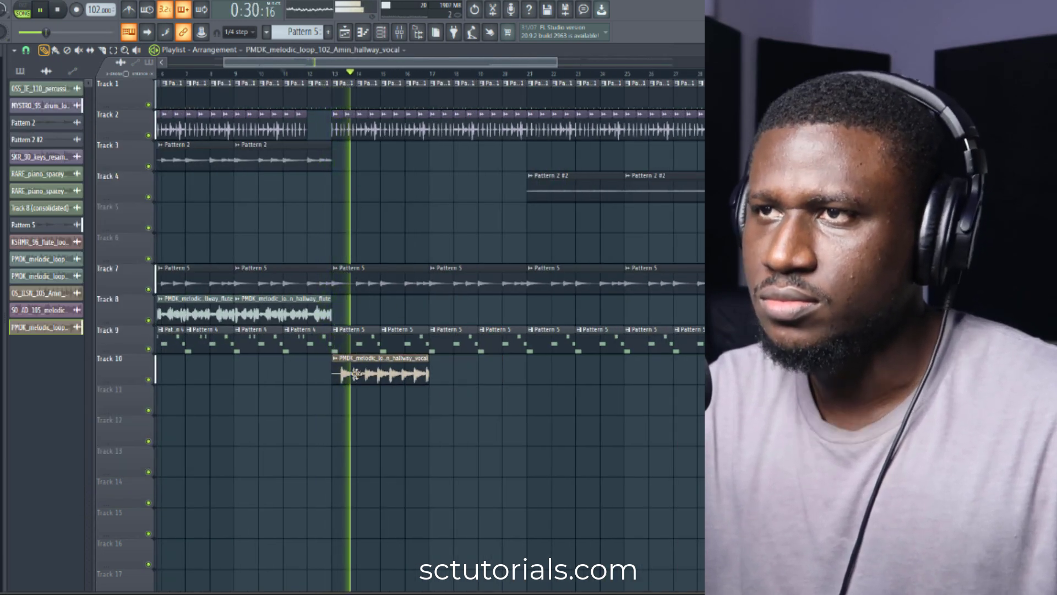
- Fit the hallway vocal loop's time-stretching to 4 bars in Auto mode and adjust its pitch in the channel settings
double_click(355, 375)
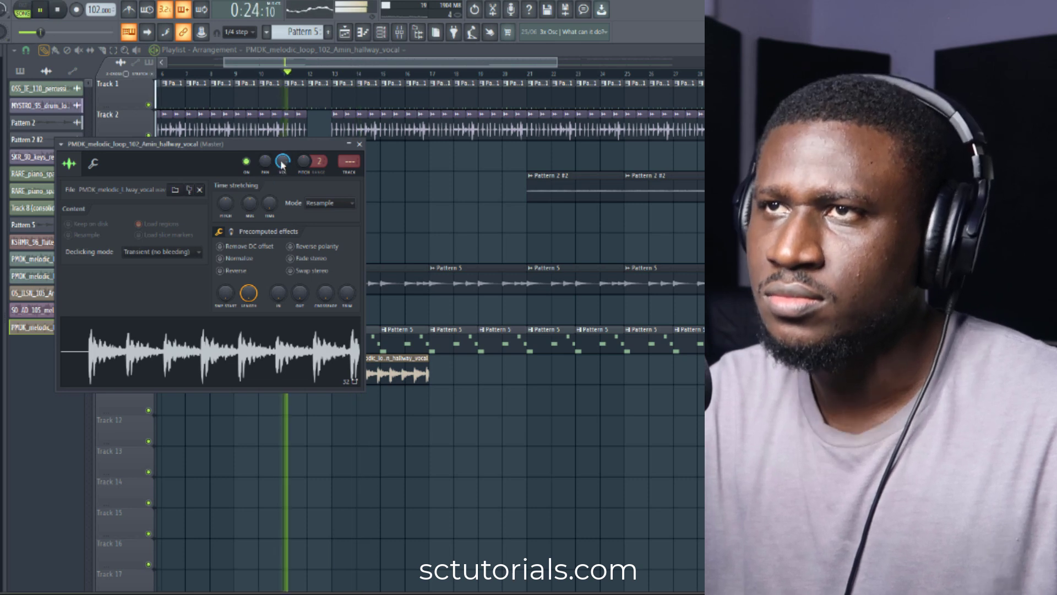
right_click(273, 208)
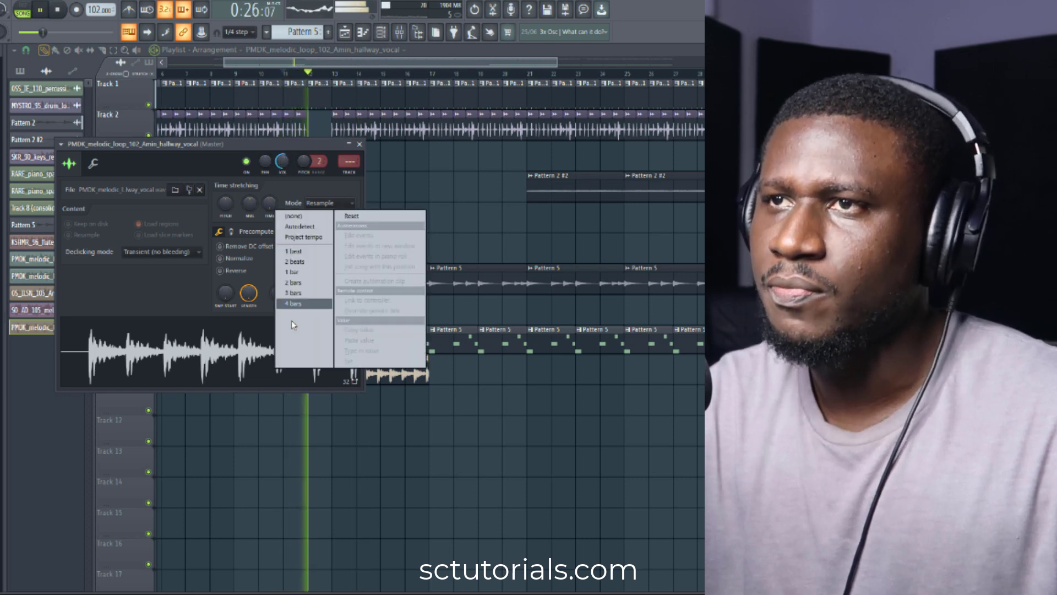
click(297, 302)
click(330, 203)
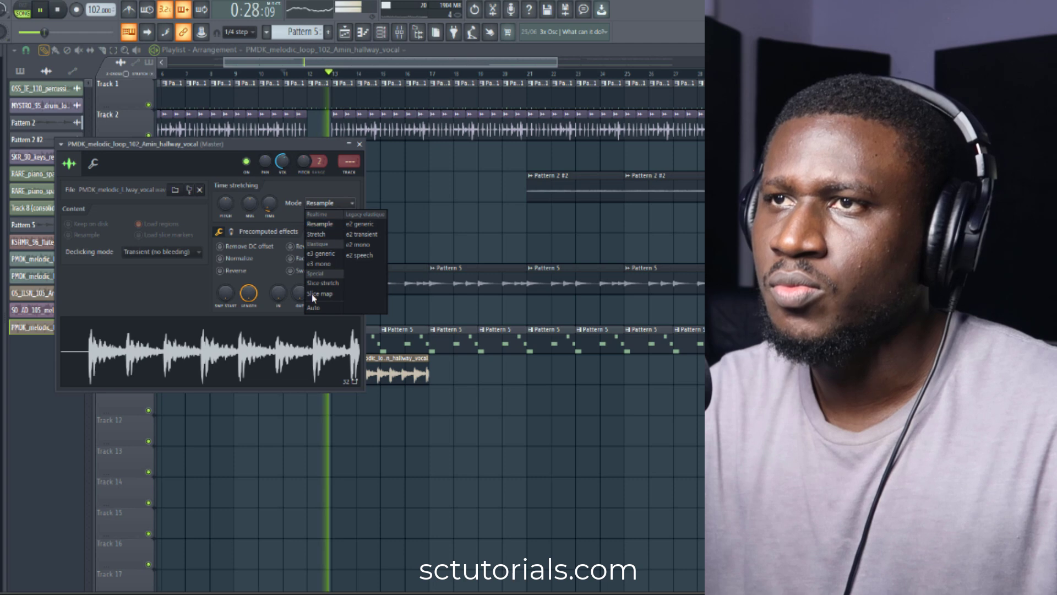
click(306, 233)
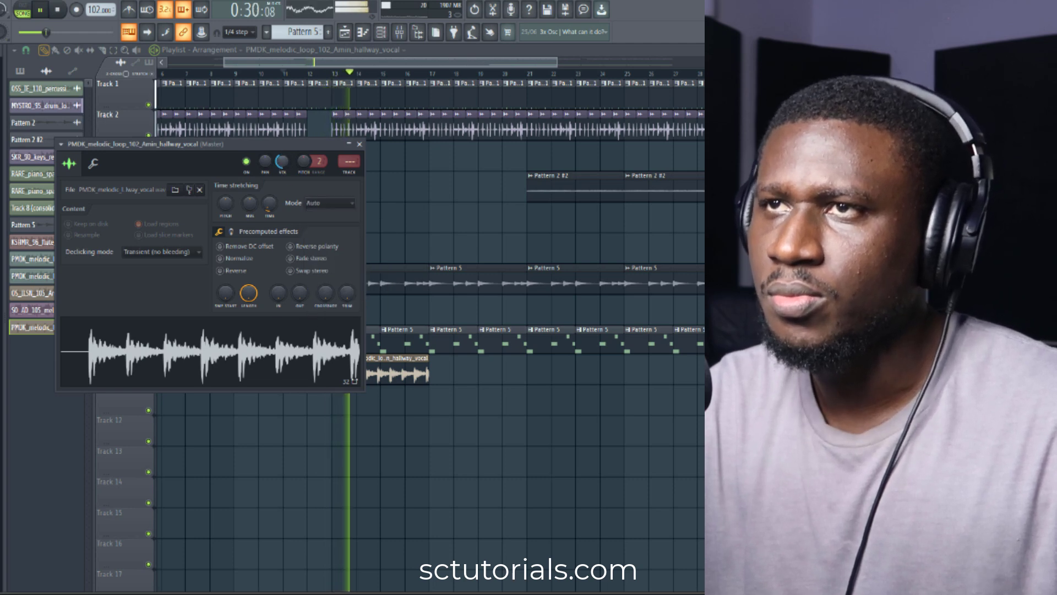
drag(226, 209, 226, 231)
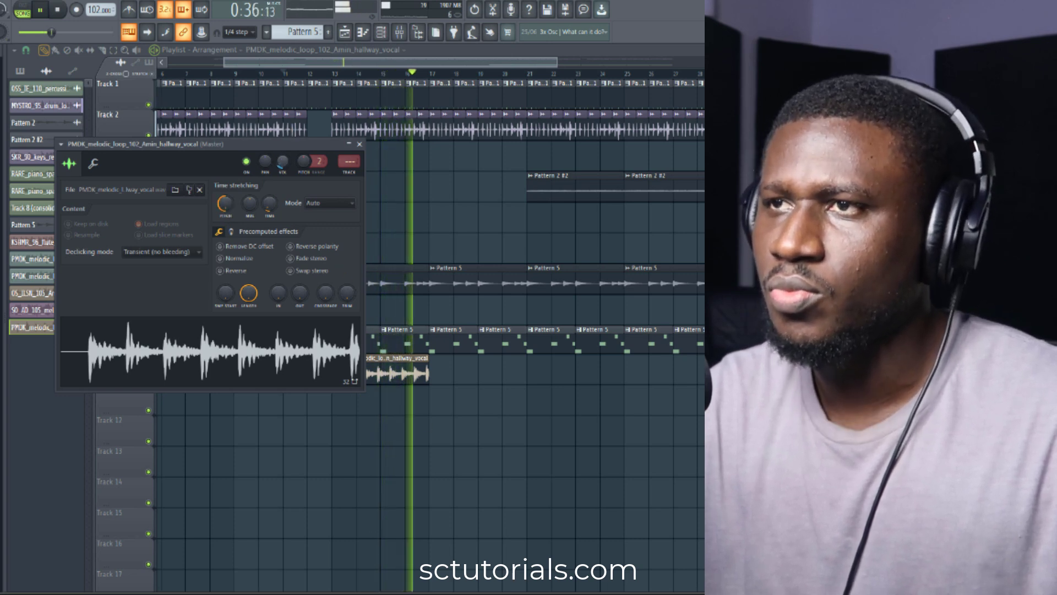
- Move the hallway vocal clip on track 10 to bar 21 and duplicate it directly after itself
drag(410, 375, 578, 368)
ctrl+click(578, 367)
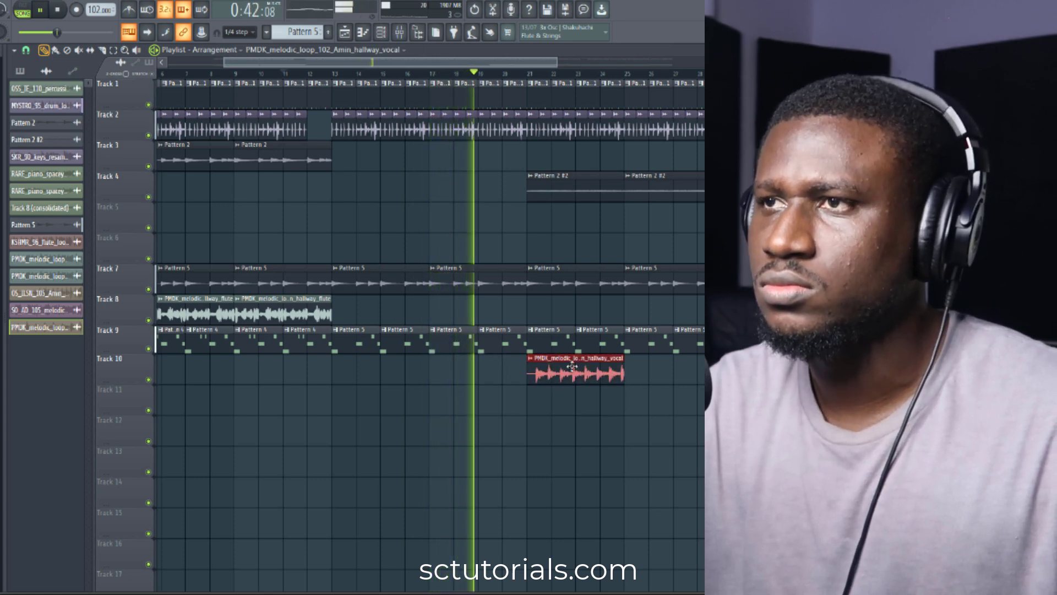
key(ctrl+b)
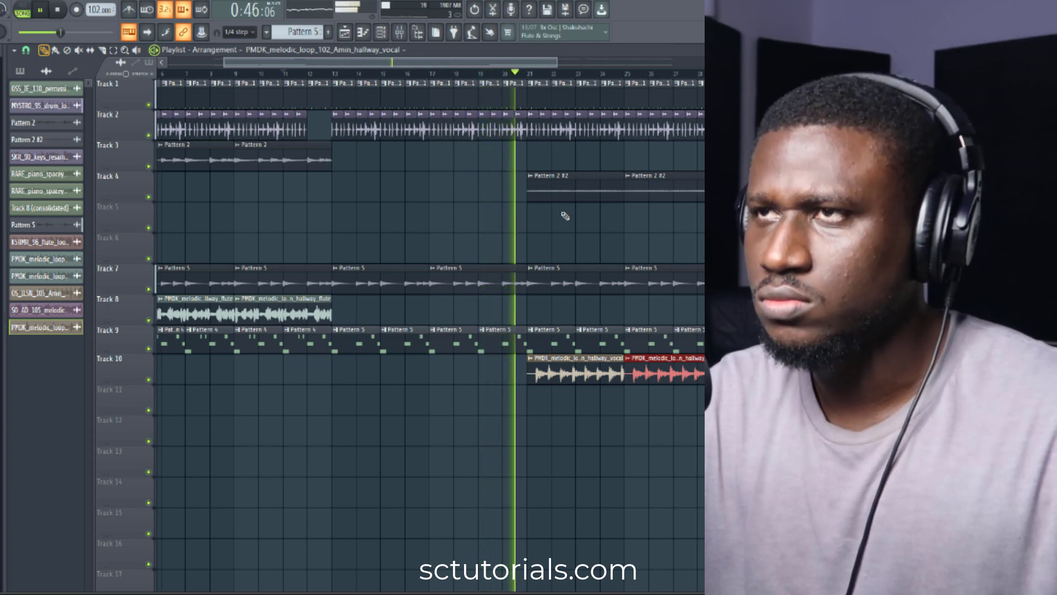
- Delete the drum loop slices in bar 20 of track 2 to leave a break before the vocal section
click(481, 75)
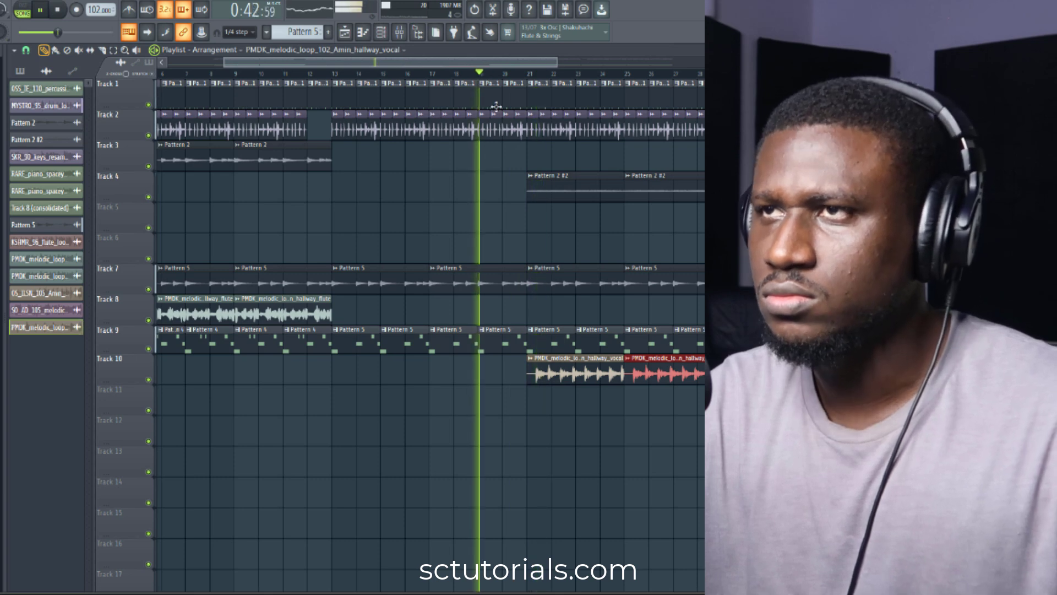
right_click(513, 131)
scroll(517, 134, down, 5)
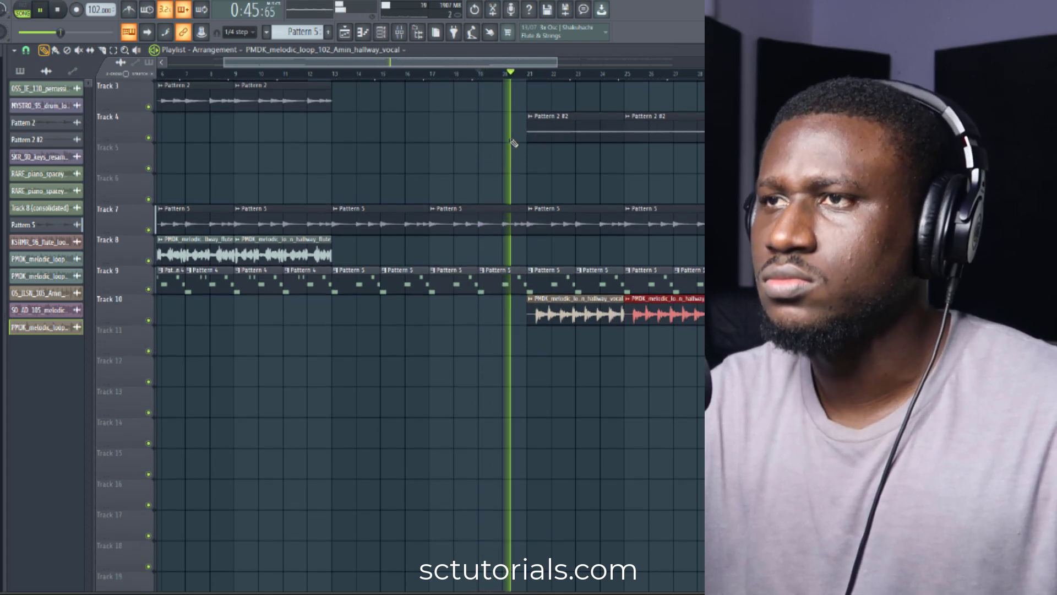
scroll(501, 146, up, 5)
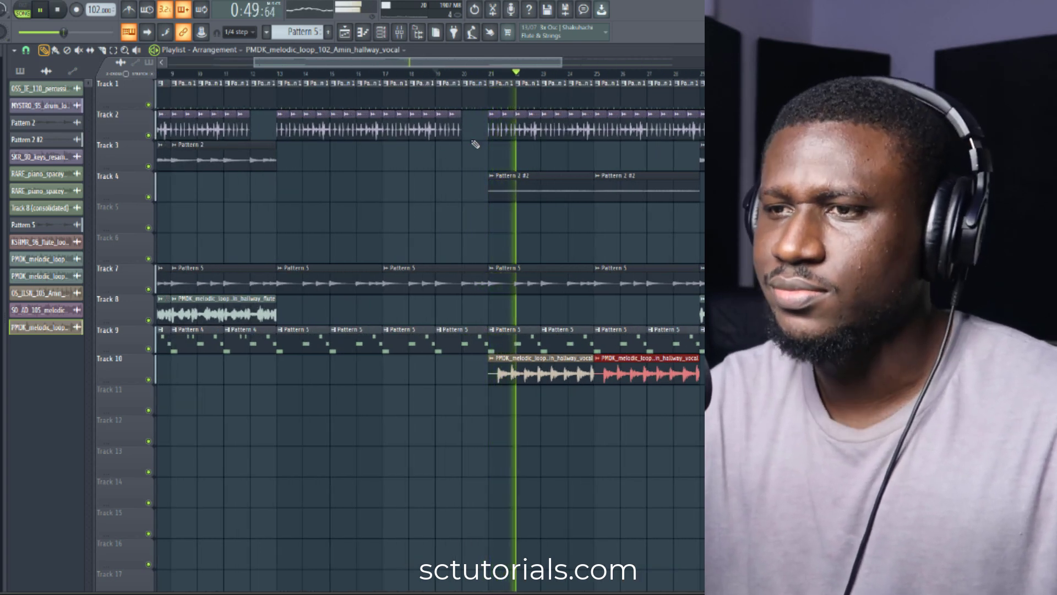
scroll(475, 144, down, 4)
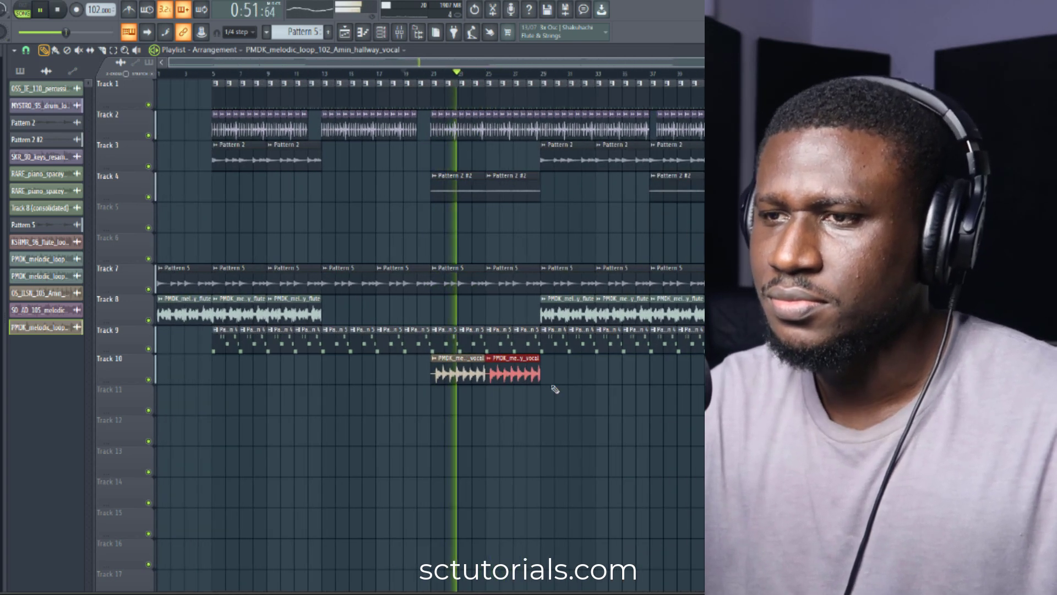
ctrl+click(544, 439)
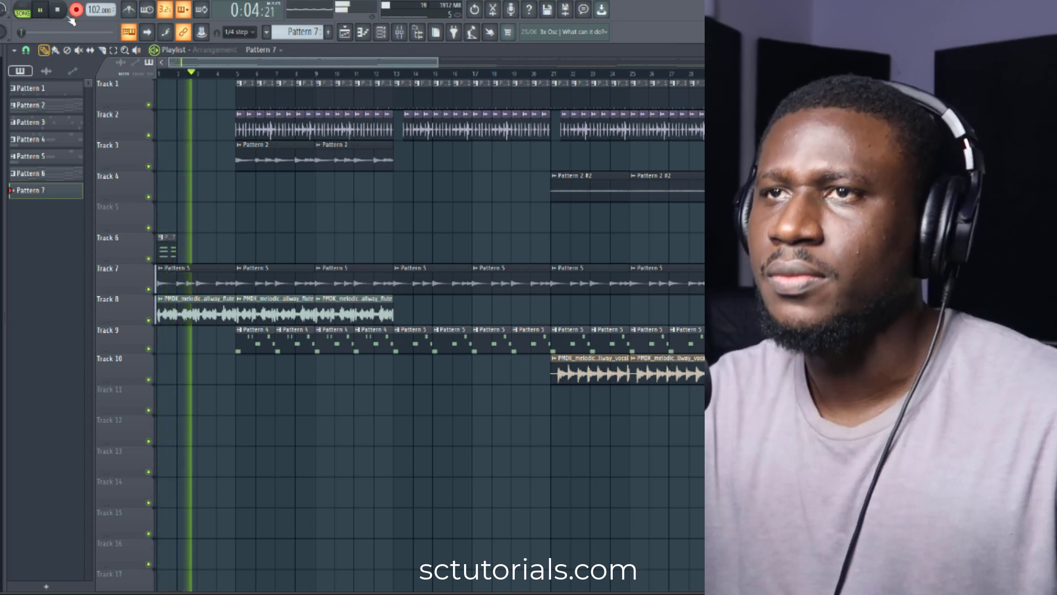
- Repeat the recorded Pattern 7 clip along track 6 up to bar 13, and render and replace the pattern with audio
key(space)
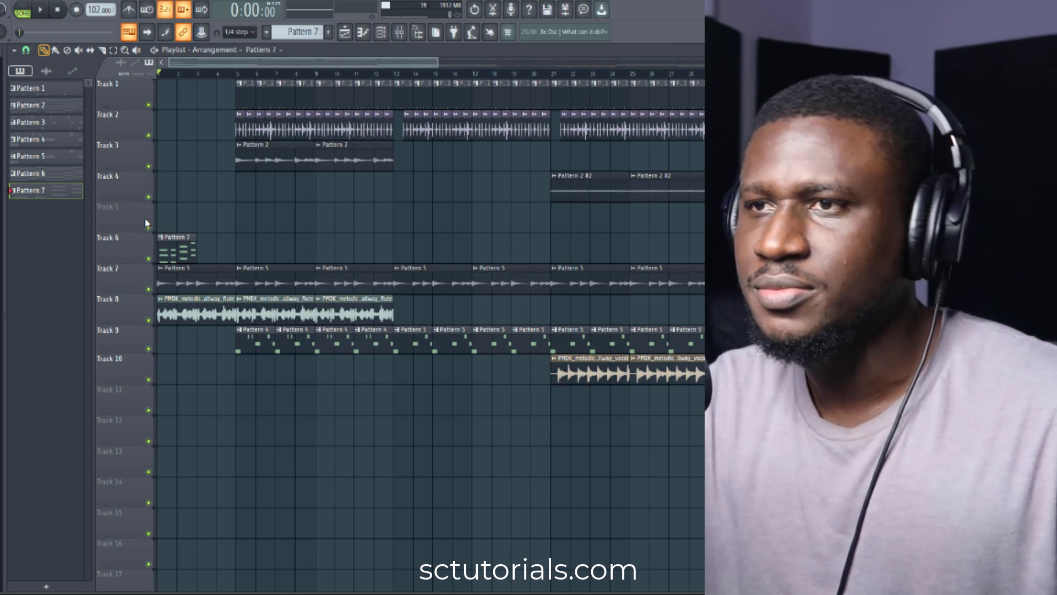
key(ctrl+b)
key(ctrl+b)
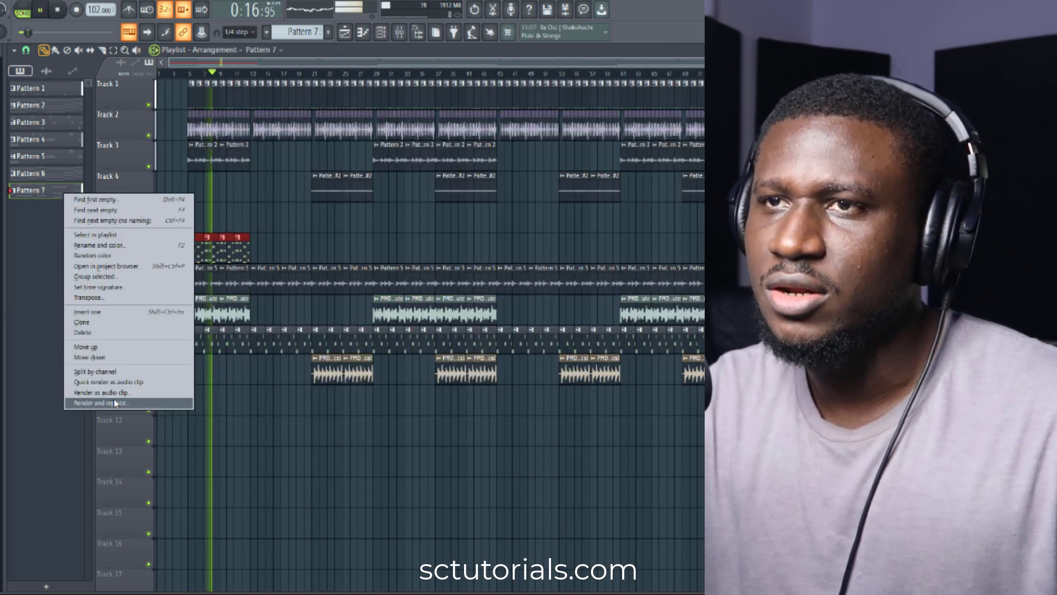
click(115, 403)
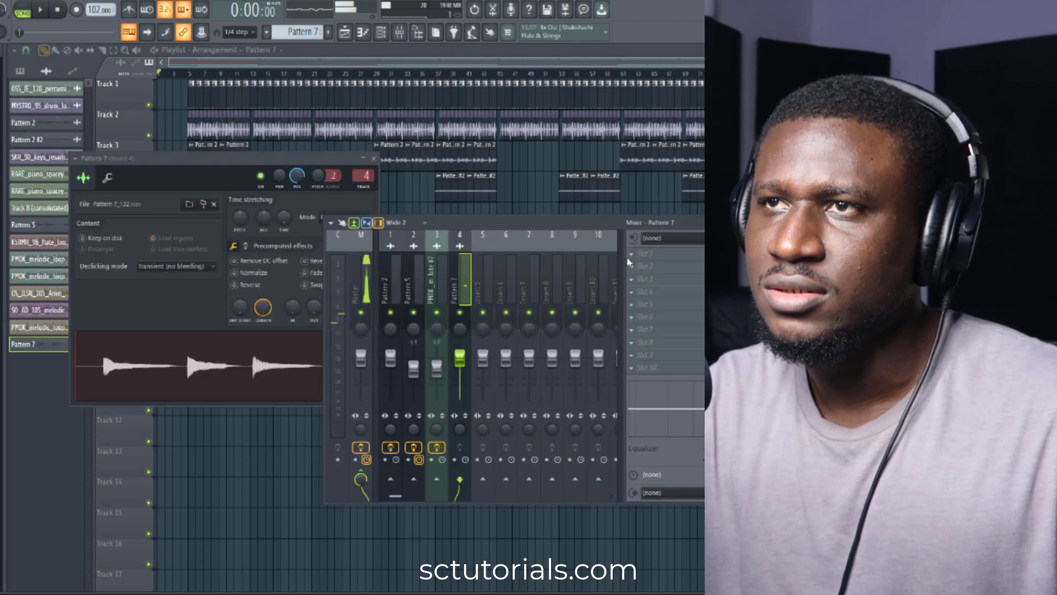
- Add Fruity Parametric EQ 2 to Pattern 7's mixer track and cut its low and high ends by pulling down the outer bands
click(664, 259)
click(494, 524)
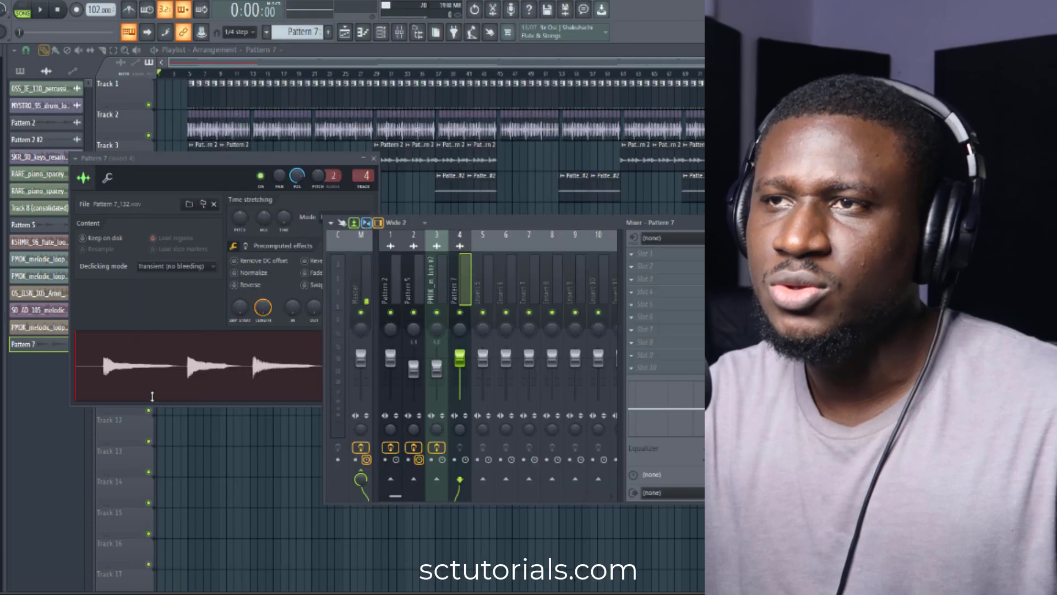
key(space)
drag(93, 218, 120, 266)
drag(222, 221, 212, 266)
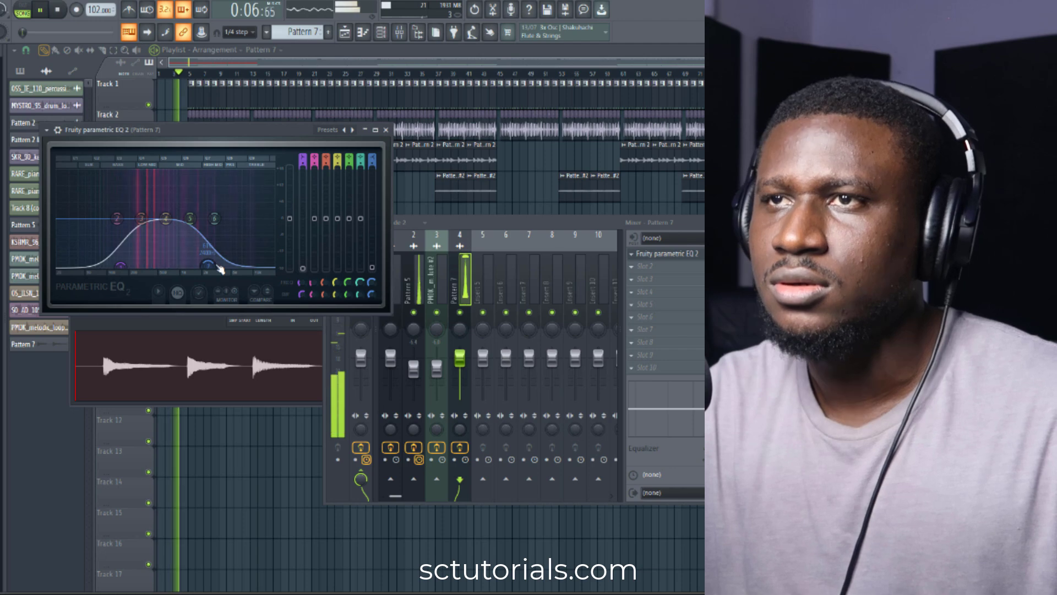
click(125, 429)
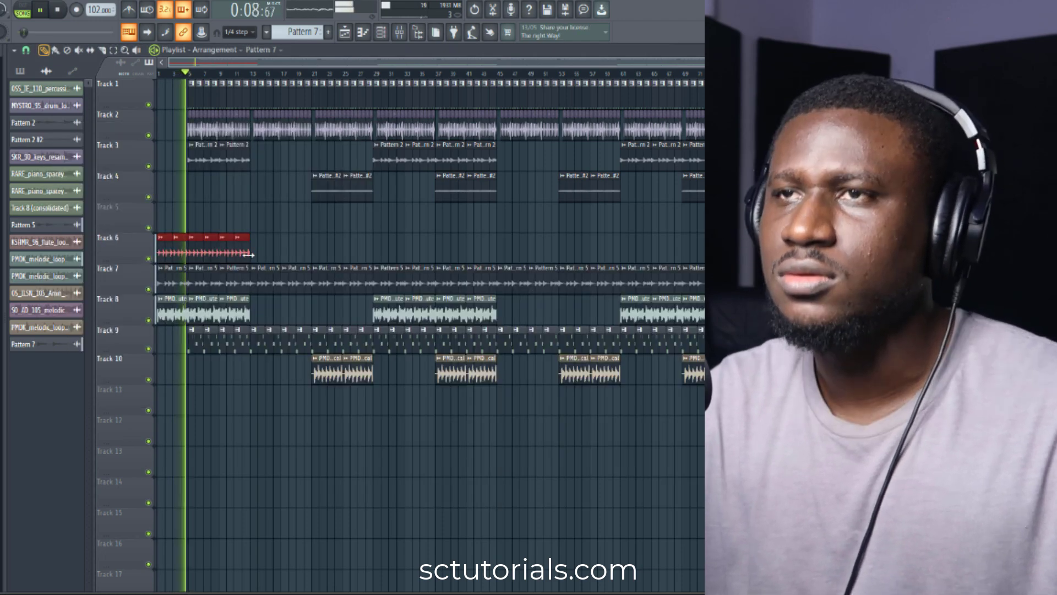
- Duplicate the selected Pattern 7 audio clips five times along track 6 to continue the part through the arrangement
key(ctrl+b)
key(ctrl+b)
key(ctrl+b)
key(ctrl+b)
key(ctrl+b)
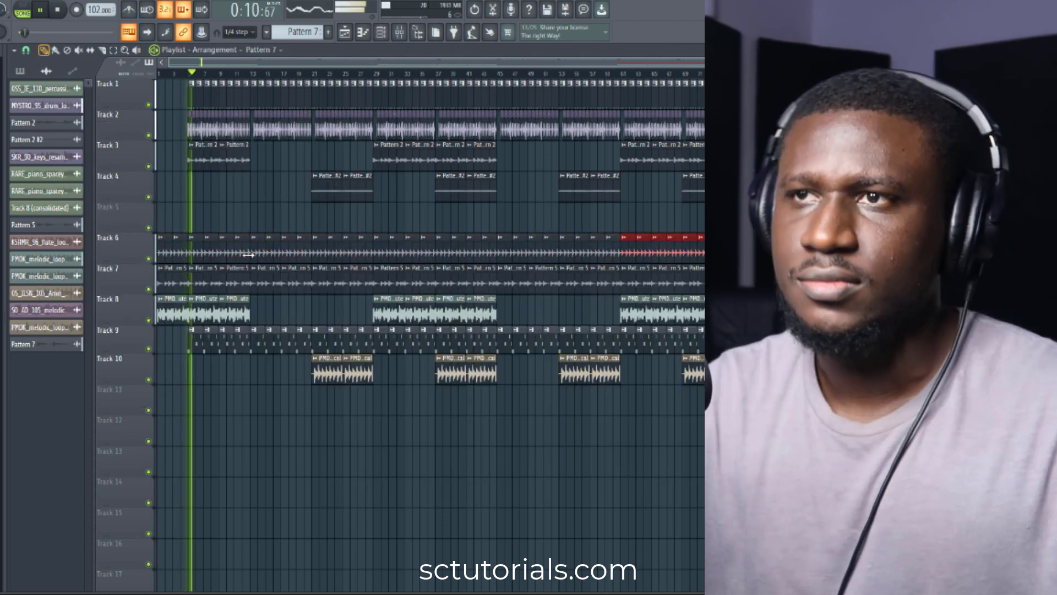
click(418, 262)
scroll(493, 229, right, 1)
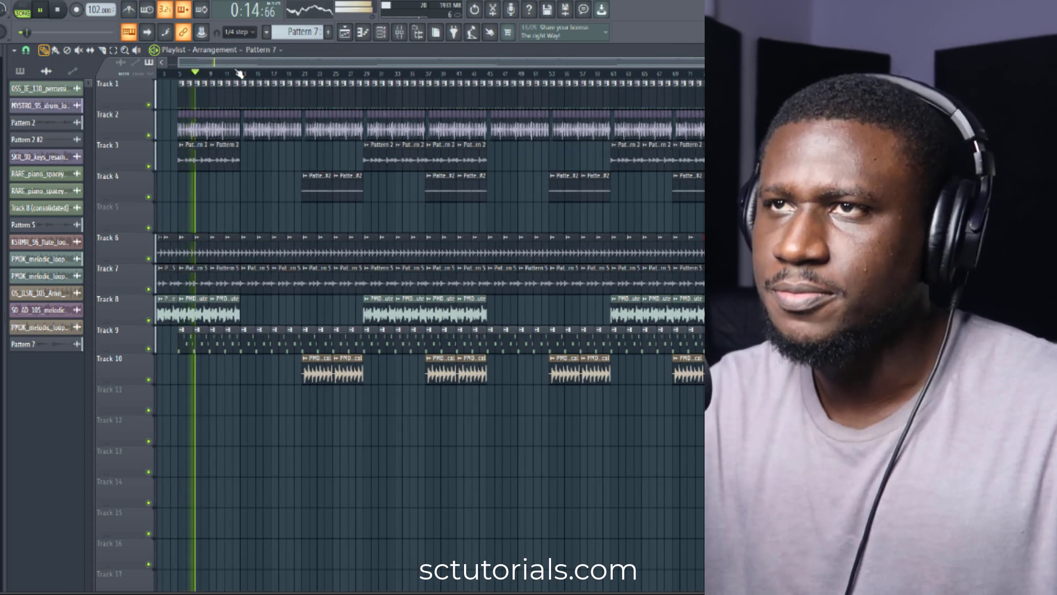
scroll(221, 75, up, 4)
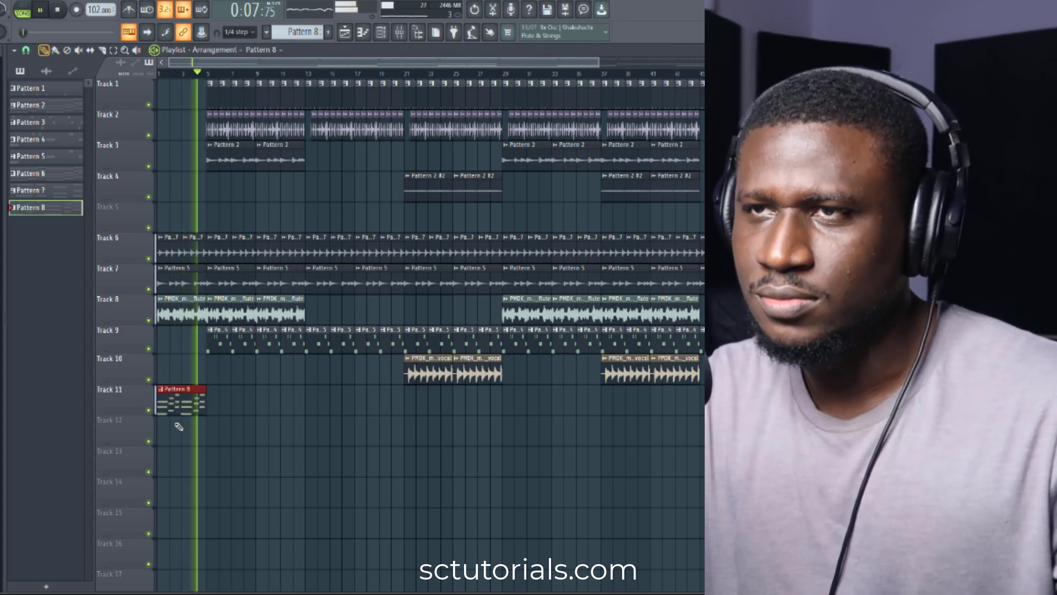
- Repeat the Pattern 8 clip along track 11 up to bar 29
key(ctrl+b)
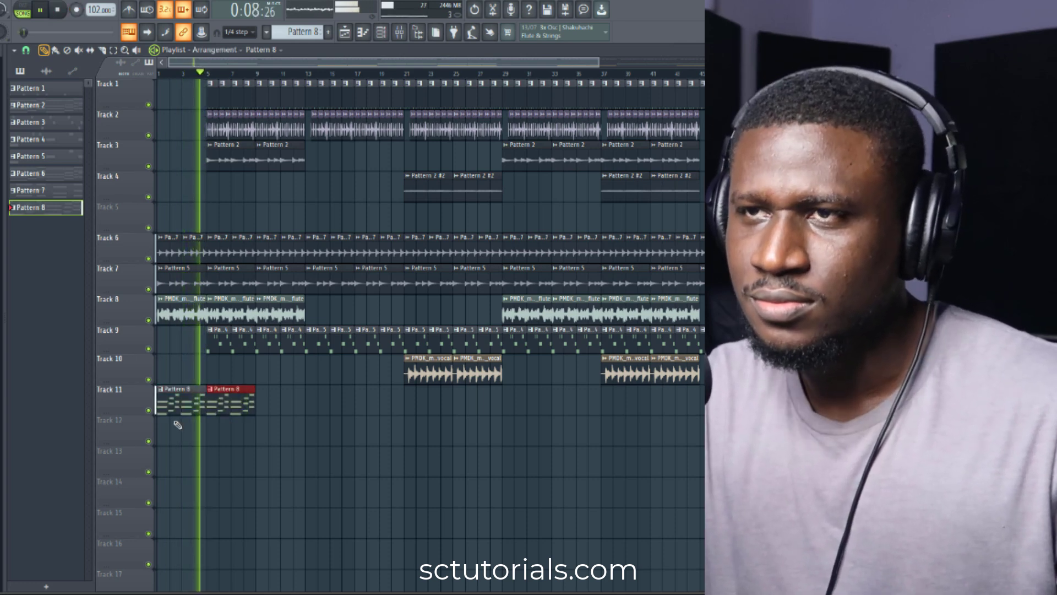
key(ctrl+b)
key(ctrl+b)
key(ctrl+b)
key(ctrl+b)
key(ctrl+b)
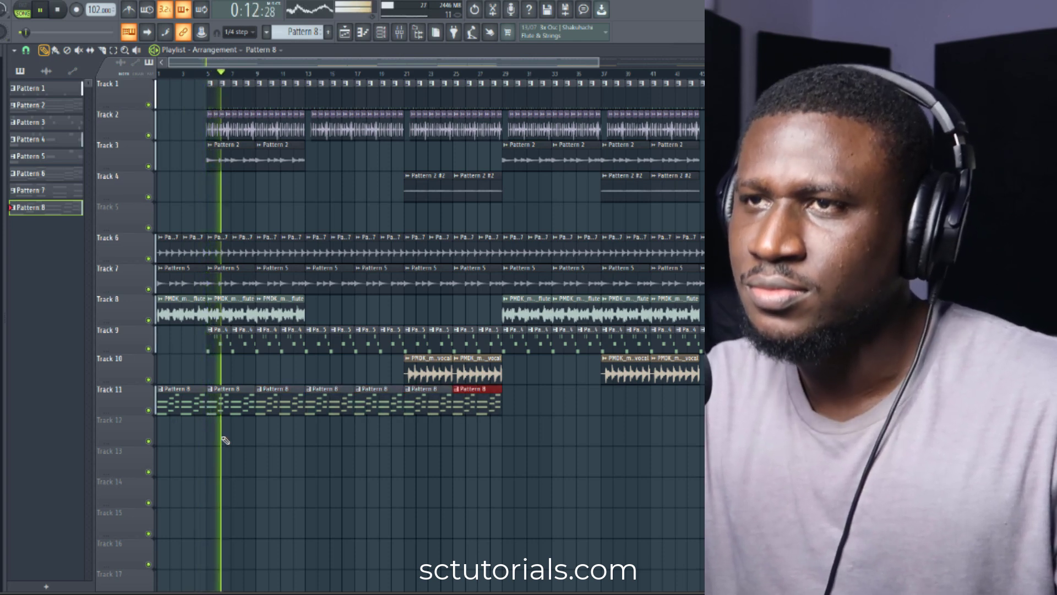
- Render and replace Pattern 8 with audio and duplicate the resulting clips further along track 11
right_click(55, 212)
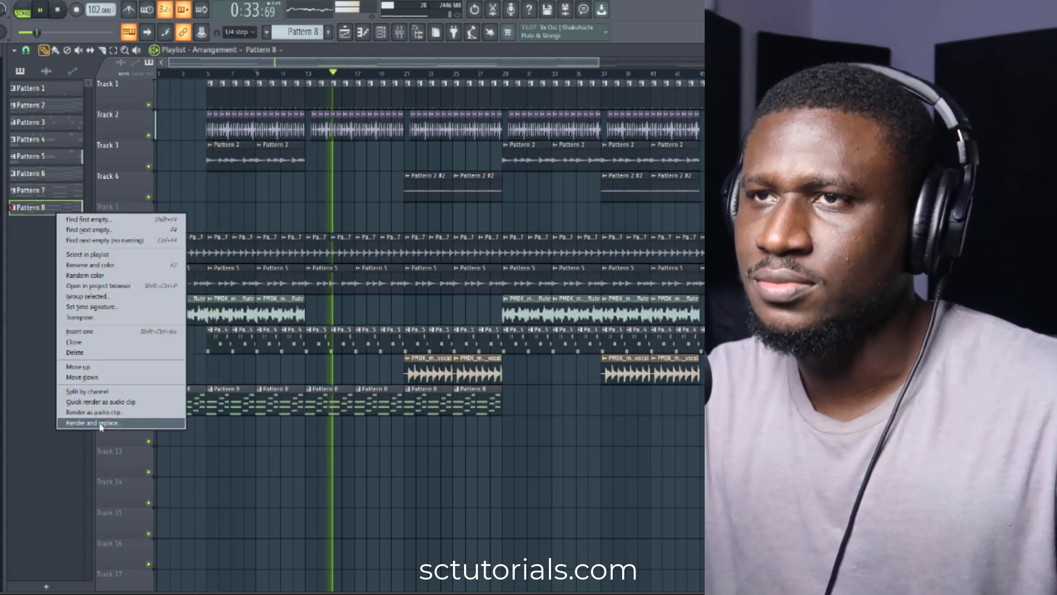
click(101, 424)
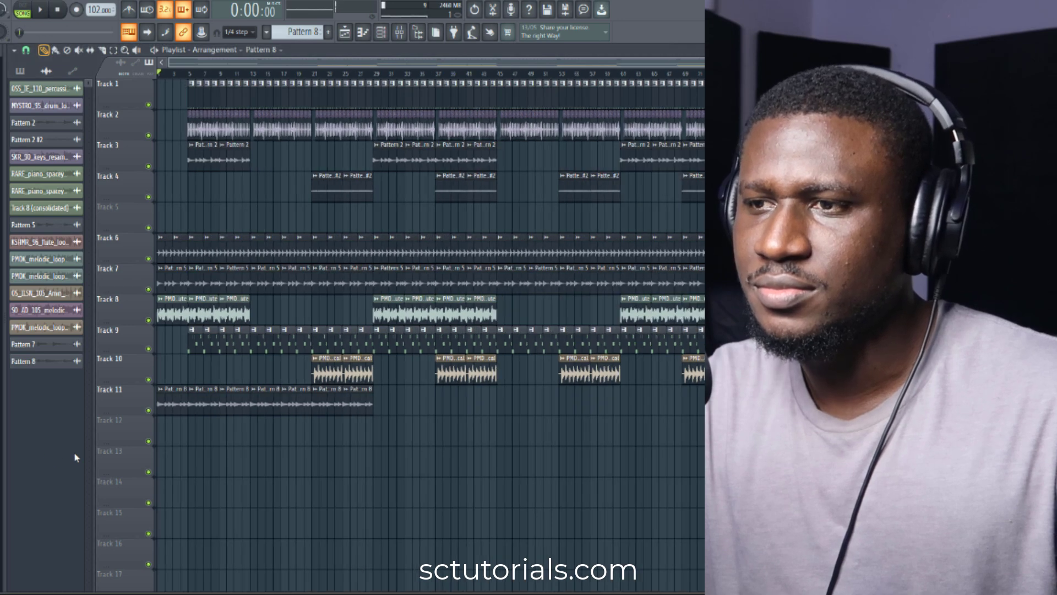
drag(361, 410, 110, 395)
key(ctrl+b)
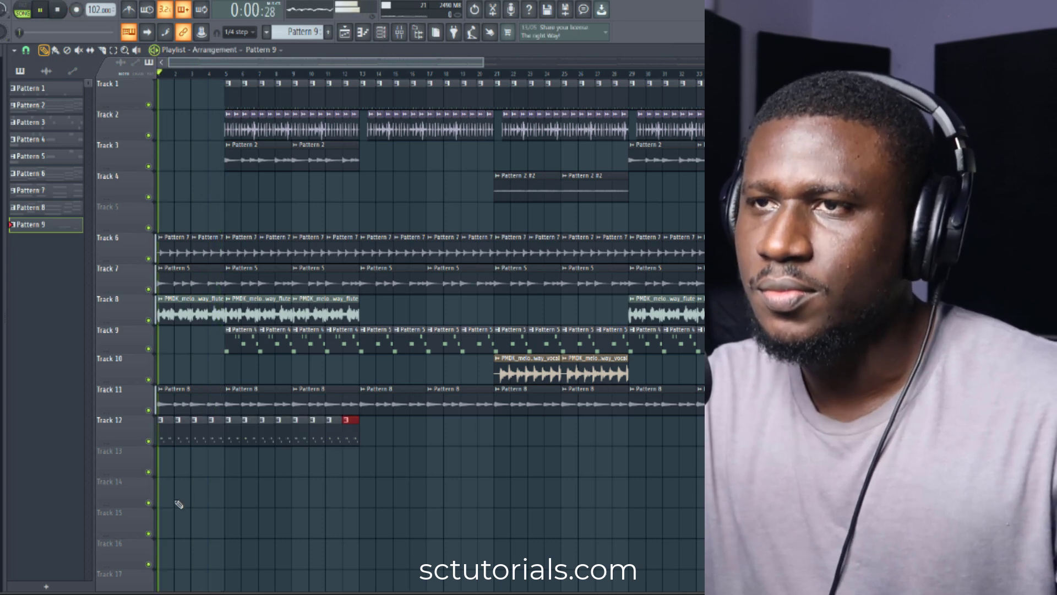
- Render and replace Pattern 9 with audio and turn on Normalize for its clip on track 12
right_click(33, 225)
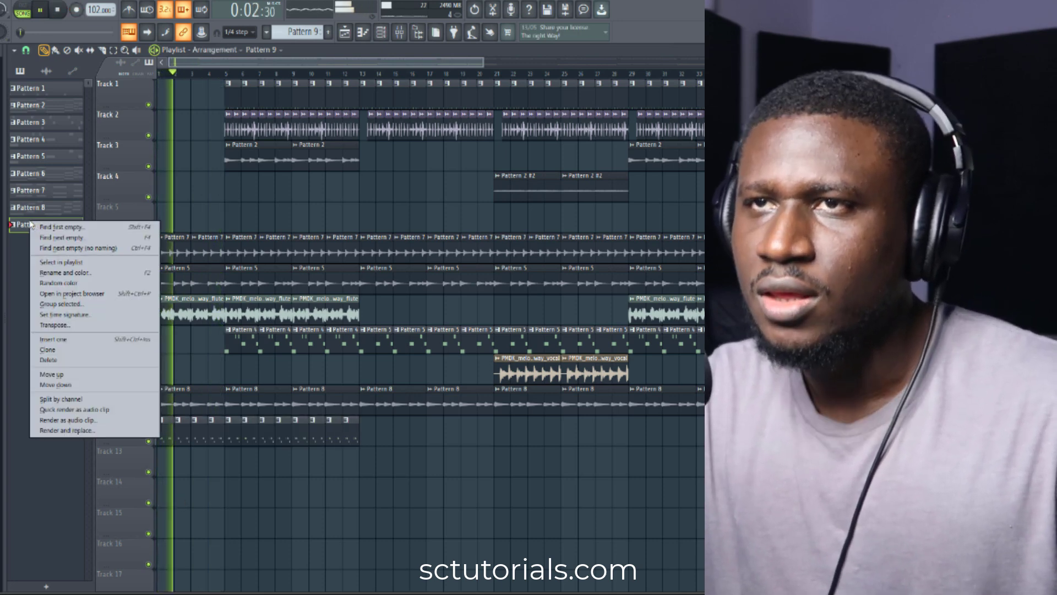
click(64, 431)
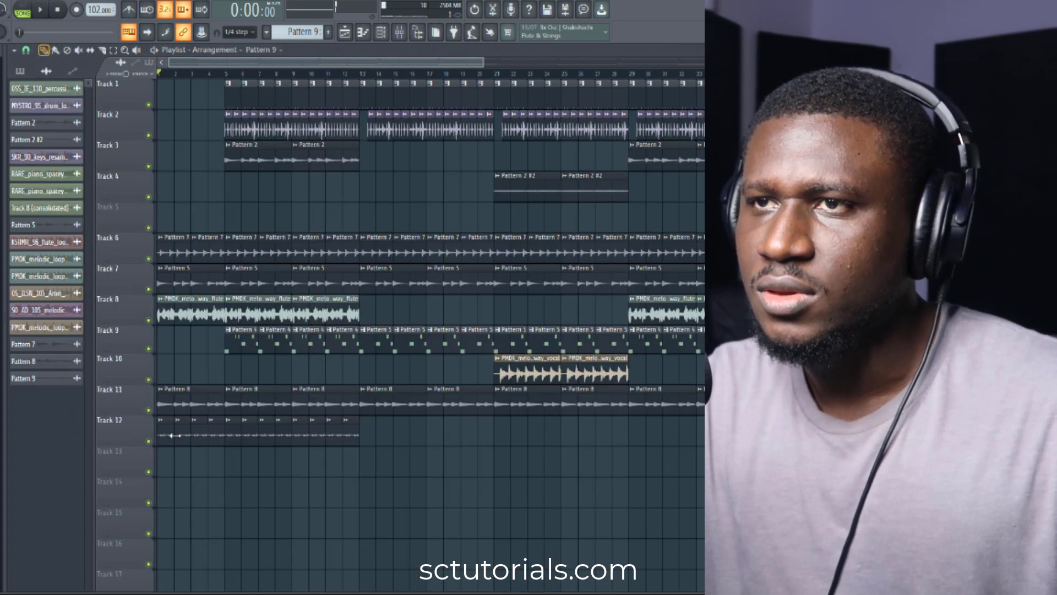
double_click(175, 436)
click(277, 317)
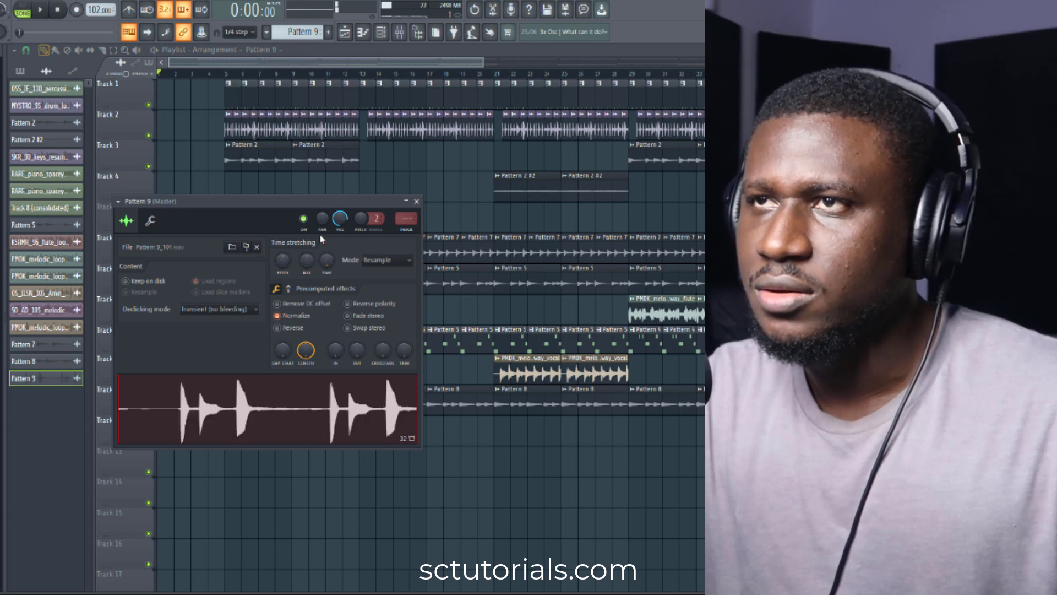
- Route the Pattern 9 audio clip to mixer track 6 and restart playback
key(space)
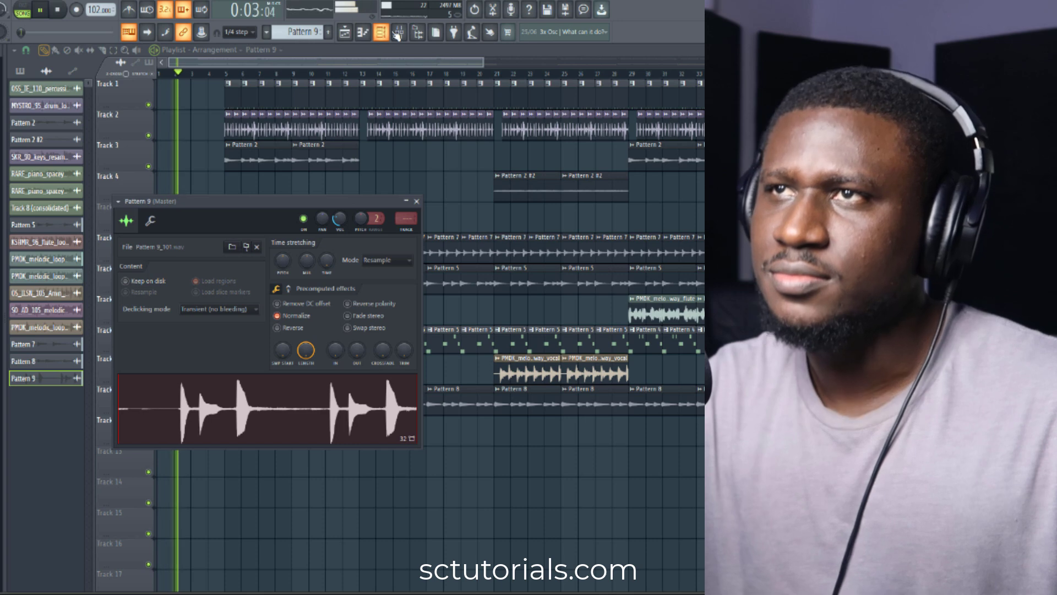
key(F9)
click(502, 284)
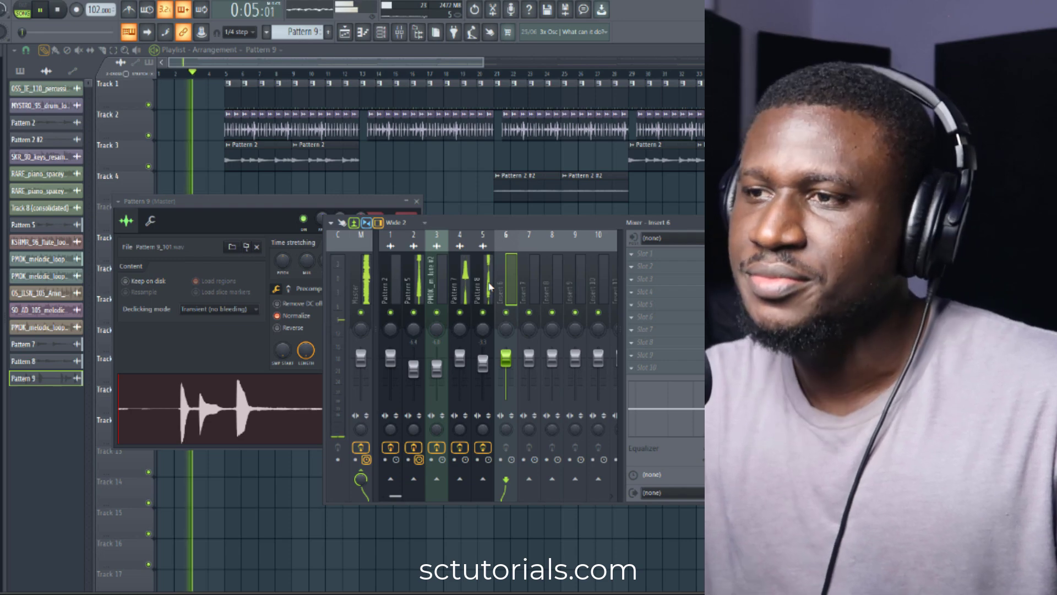
key(ctrl+l)
key(space)
key(space)
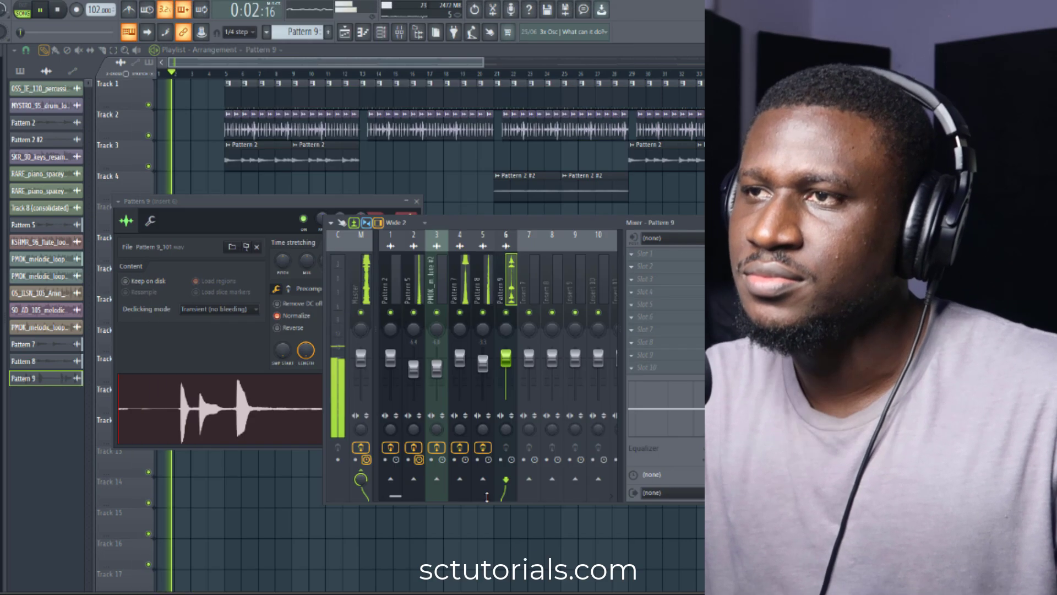
- Load Fruity Flanger in the first effect slot of Pattern 9's mixer track in place of Fruity Chorus
click(647, 265)
mouse_move(648, 267)
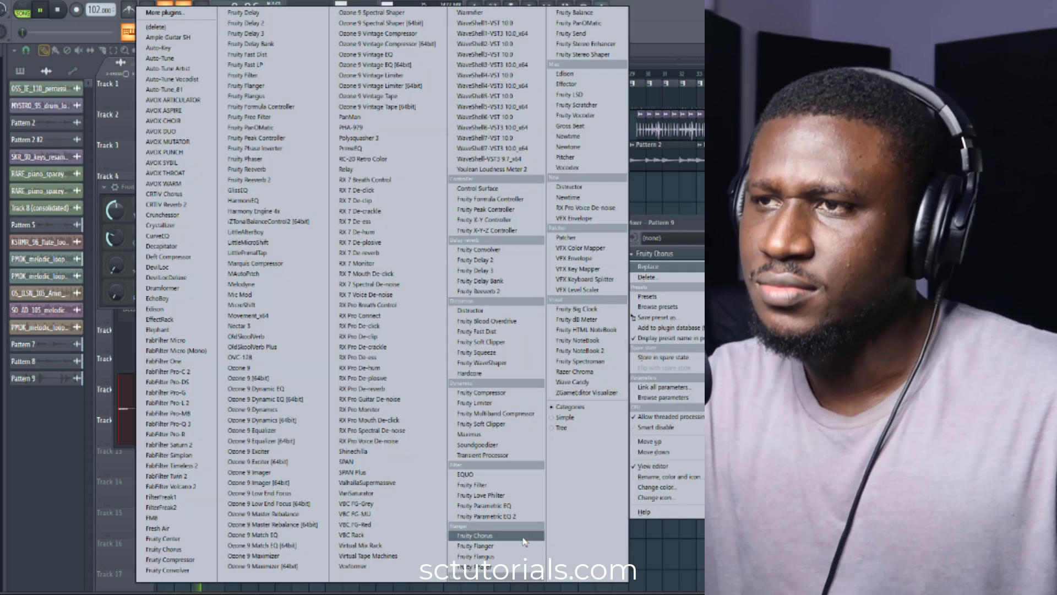
click(501, 545)
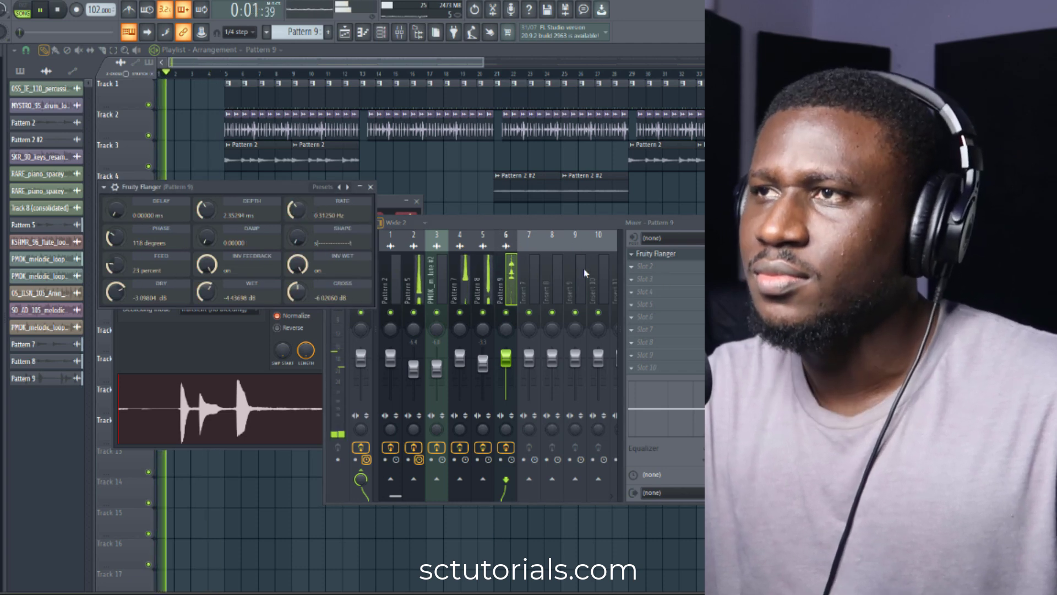
click(378, 222)
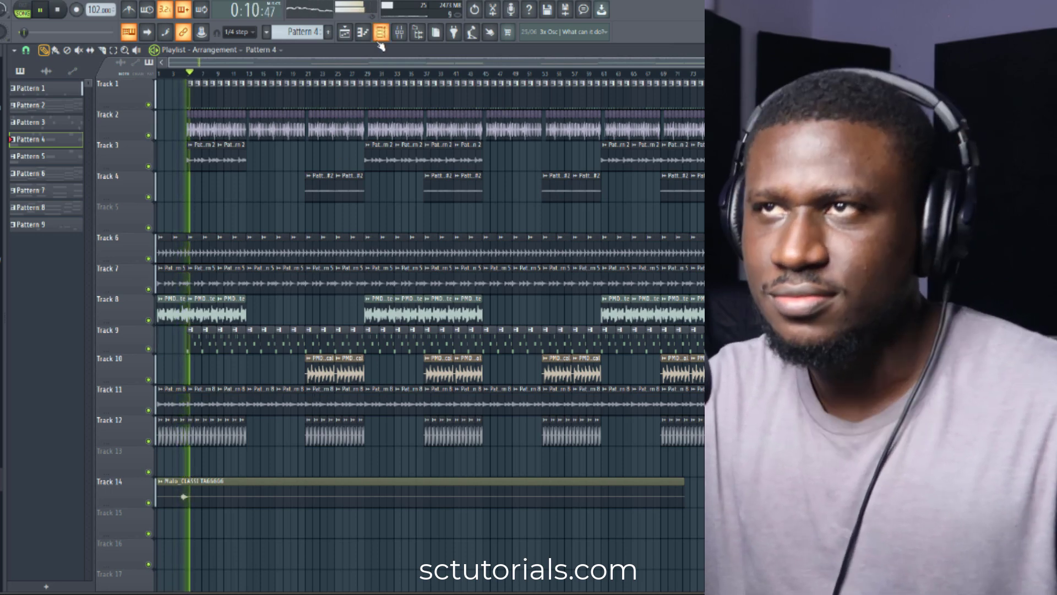
- Show all channels in the channel rack and close the rack again
click(380, 33)
click(260, 196)
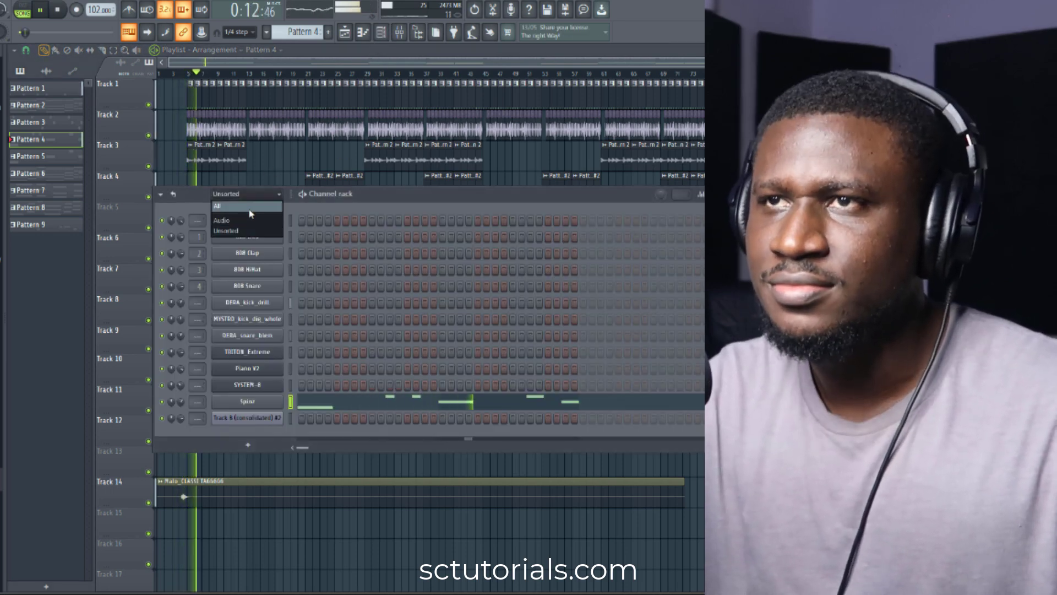
click(220, 205)
click(120, 217)
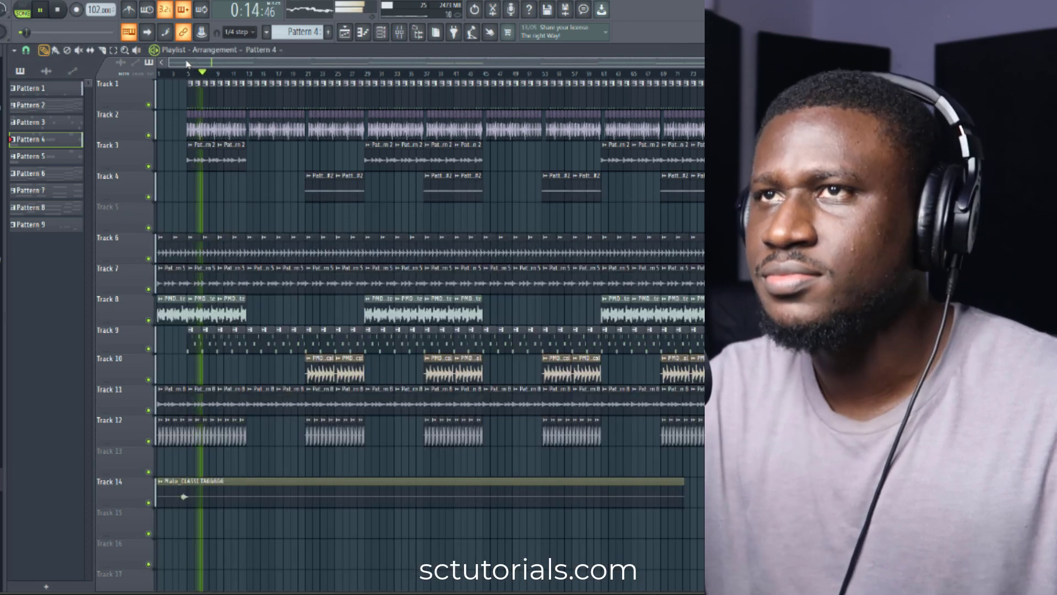
- Restart playback before bar 5 and delete the Pattern 9 clips on track 12 between bars 5 and 13
click(171, 75)
scroll(173, 77, up, 3)
scroll(173, 81, up, 2)
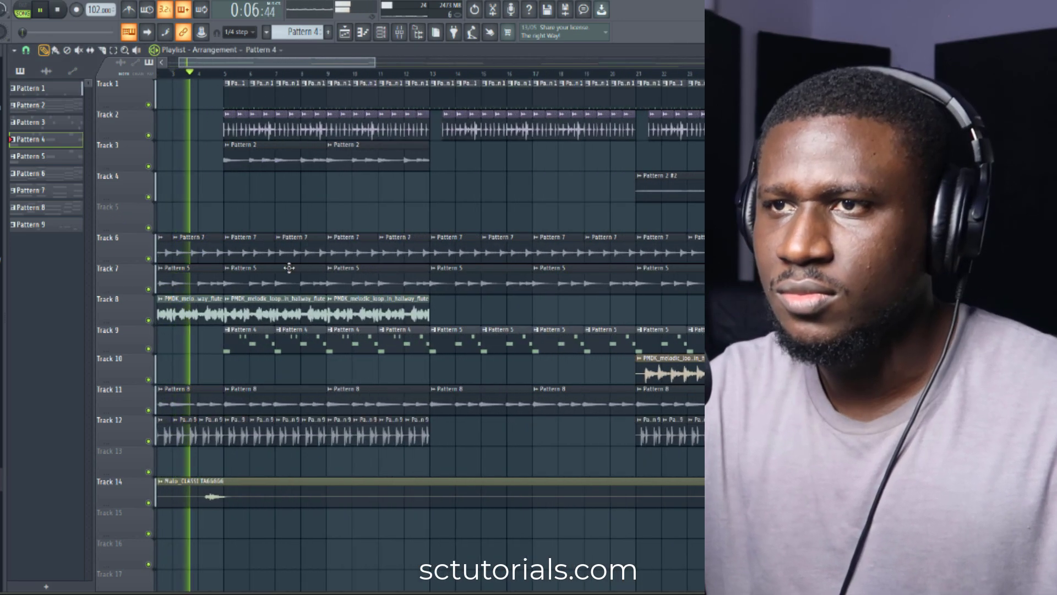
right_click(262, 435)
right_click(288, 437)
right_click(309, 439)
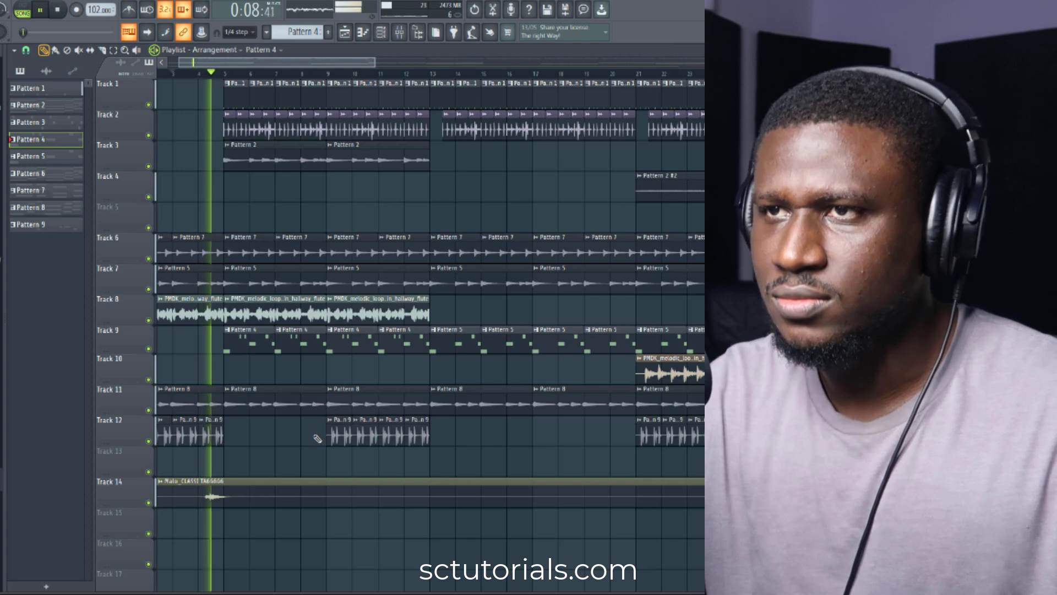
scroll(314, 440, down, 2)
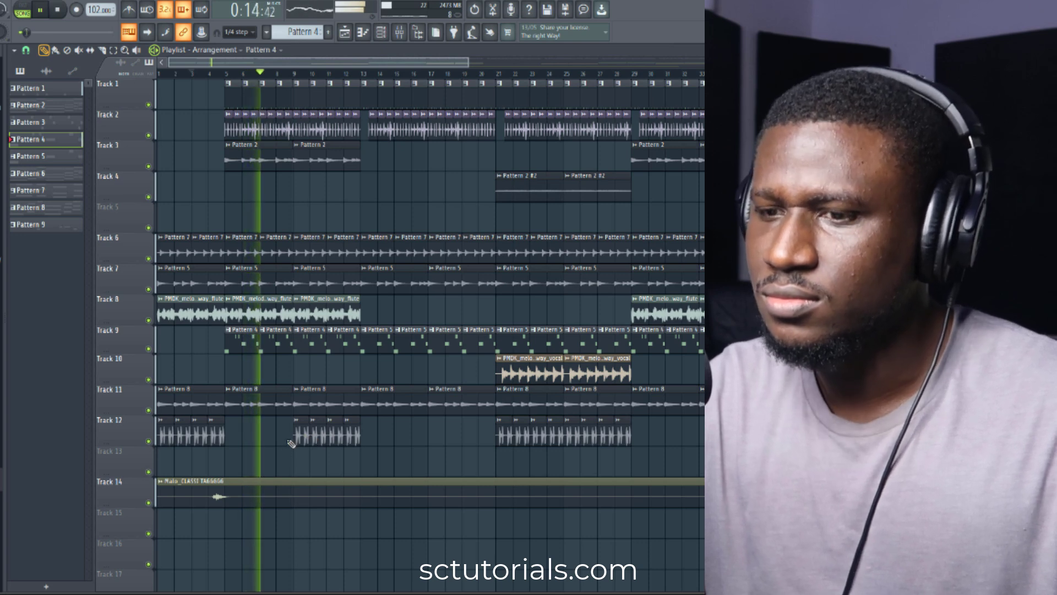
right_click(297, 442)
right_click(319, 443)
right_click(336, 443)
right_click(352, 441)
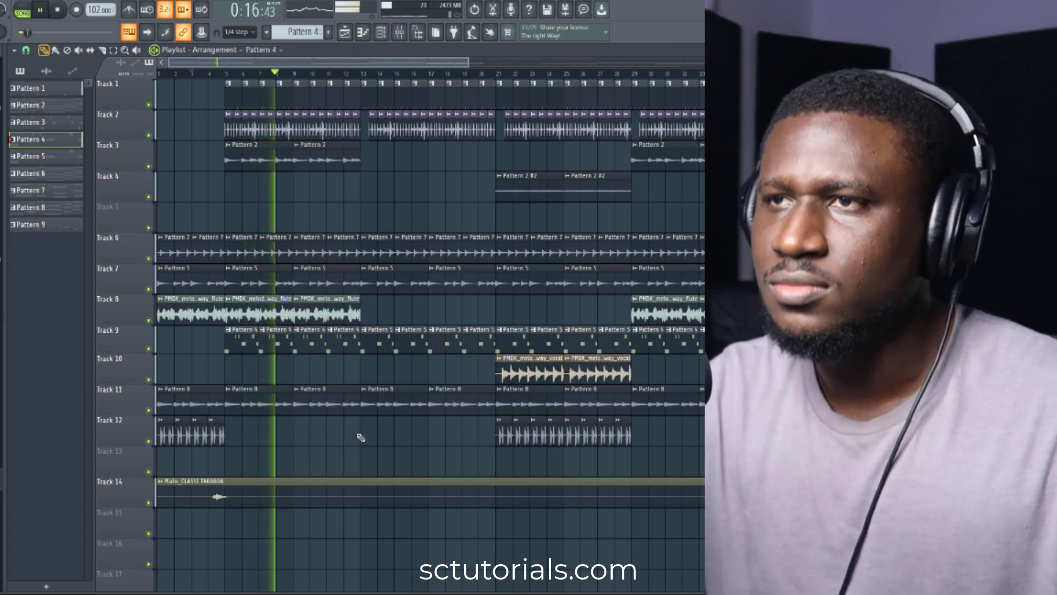
- Play the arrangement from bar 21 and check the volume setting of the Pattern 9 audio clip on track 12
scroll(352, 439, down, 2)
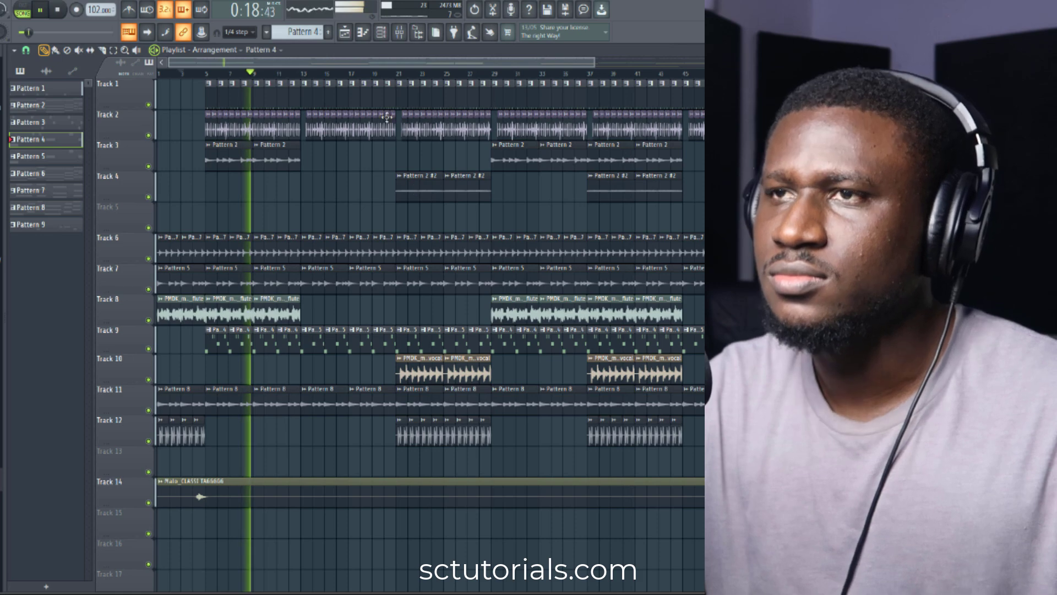
click(400, 83)
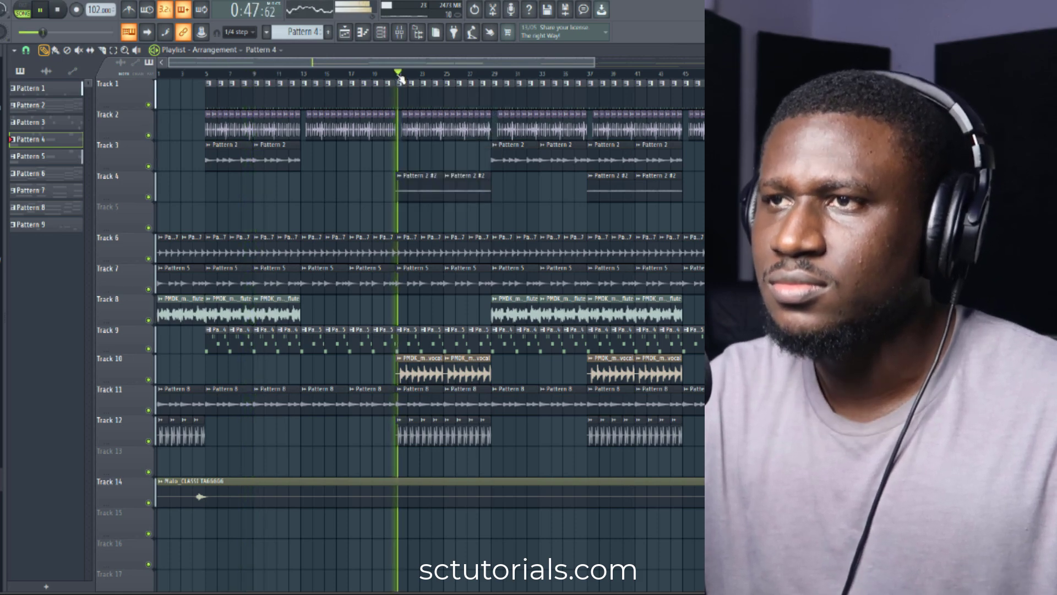
scroll(401, 78, down, 1)
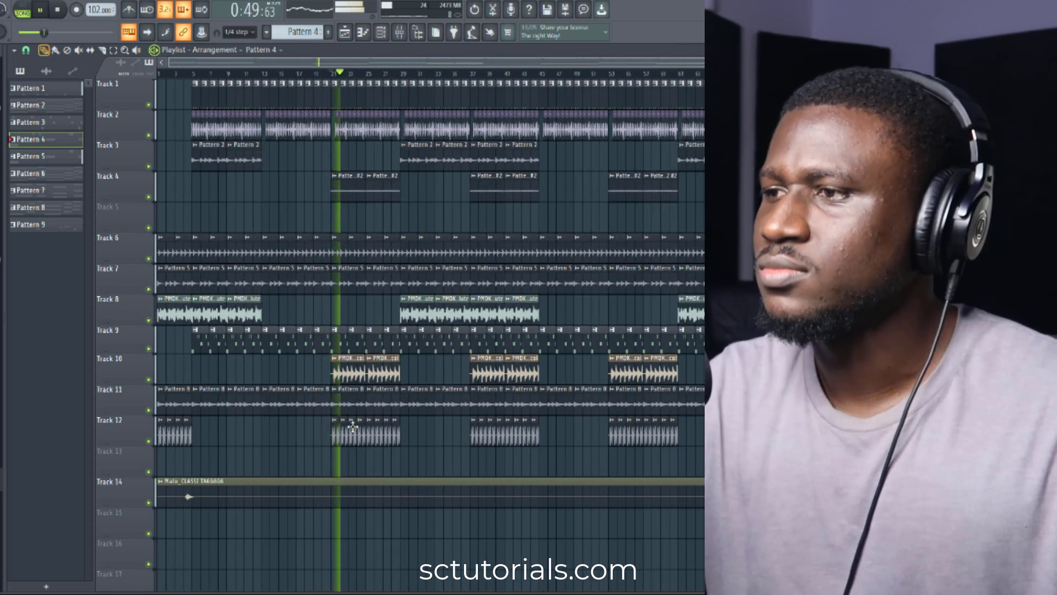
double_click(353, 427)
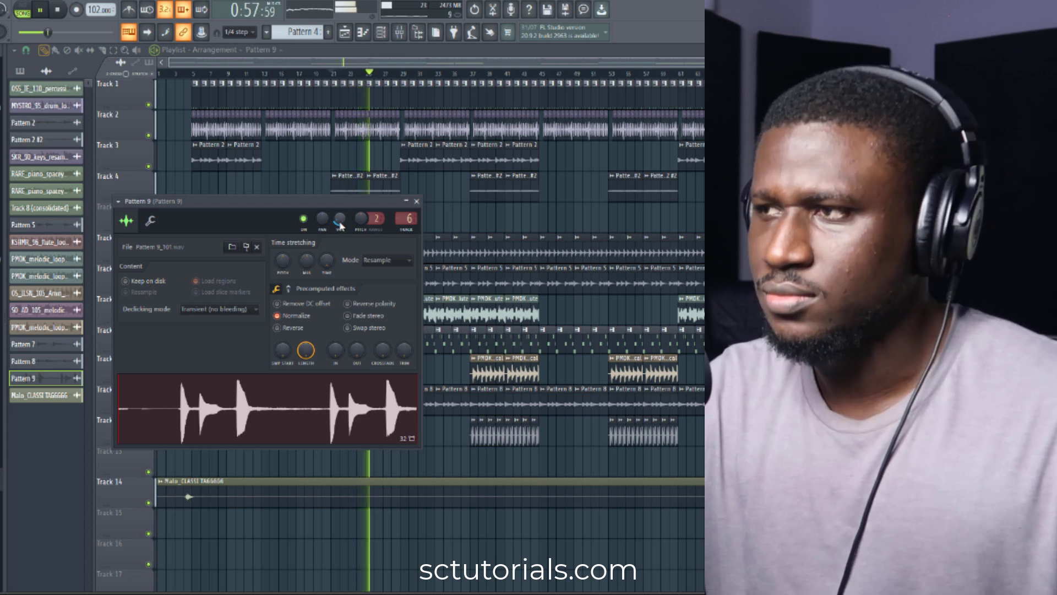
click(417, 201)
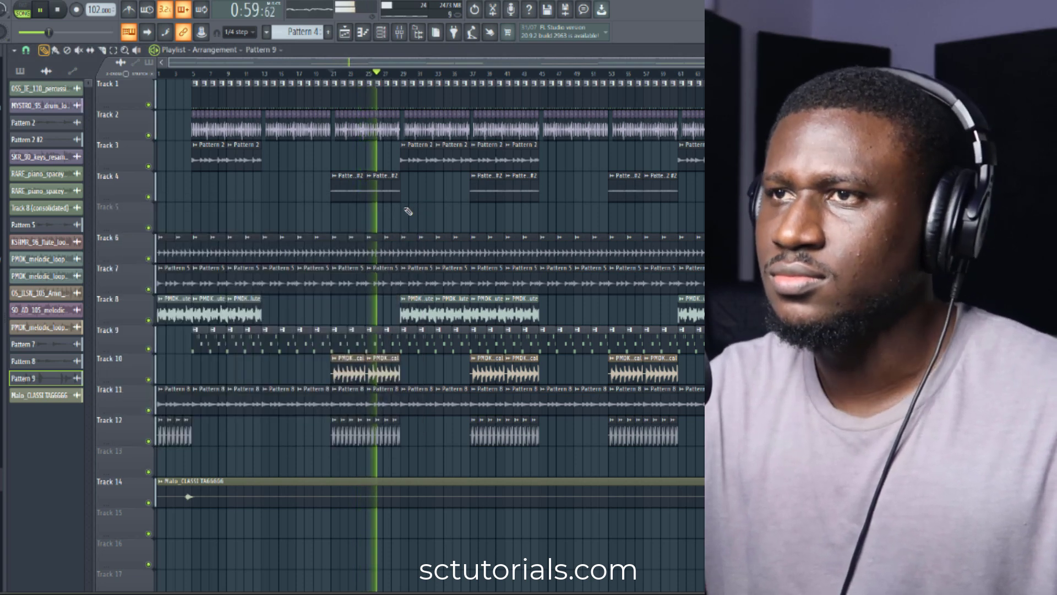